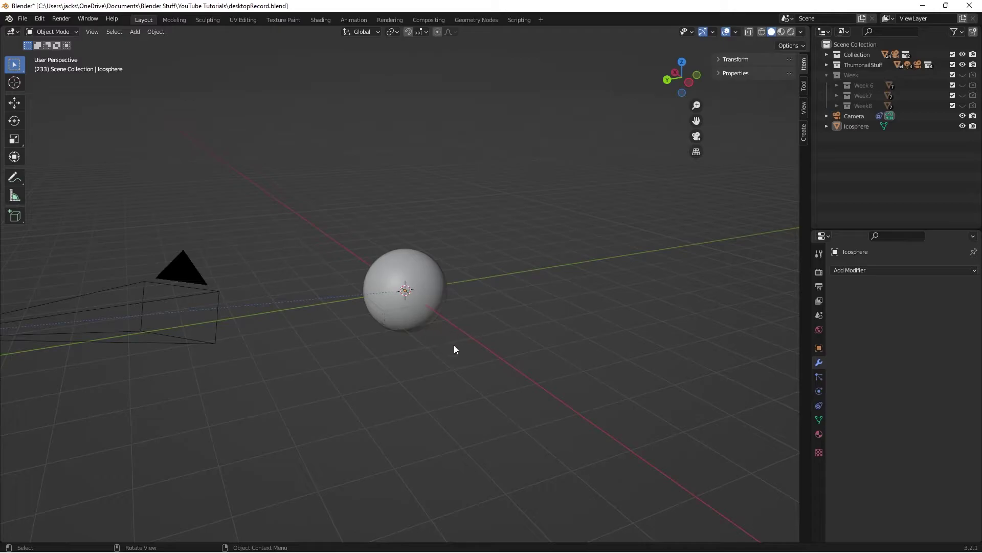
- Select the icosphere and look at it through the scene camera
scroll(502, 348, "up", 2)
left_click(398, 294)
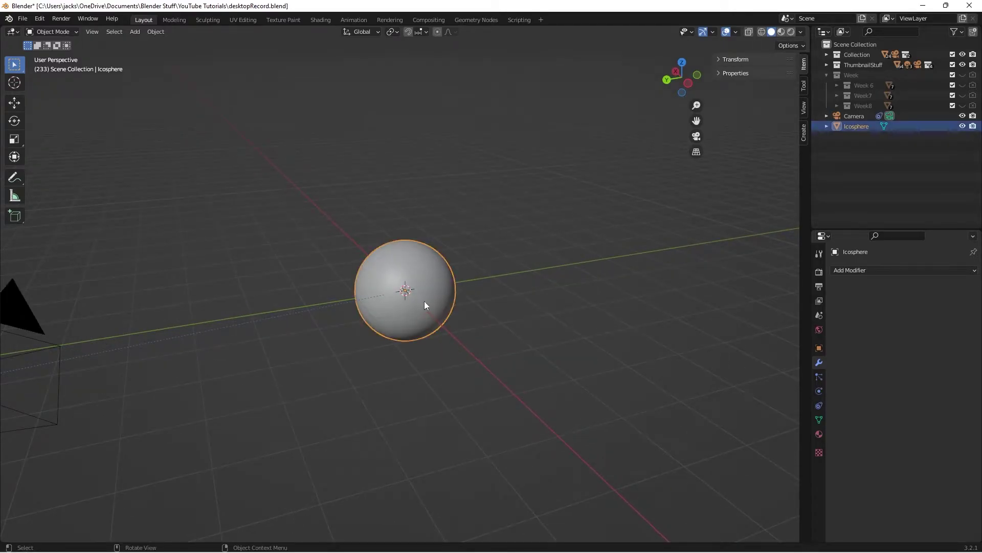
scroll(454, 298, "down", 3)
middle_click_drag(388, 311, 406, 315)
scroll(408, 315, "up", 2)
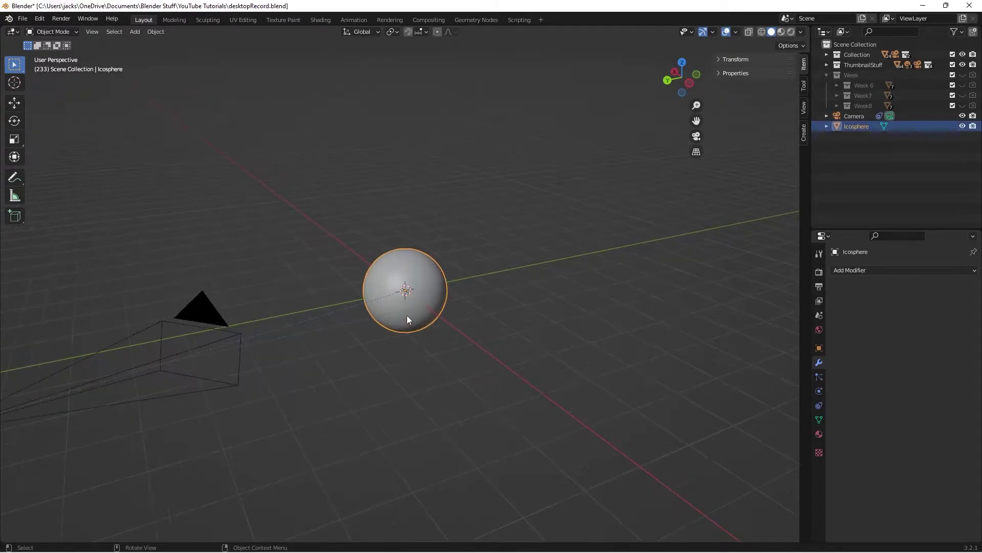
key("KP_0")
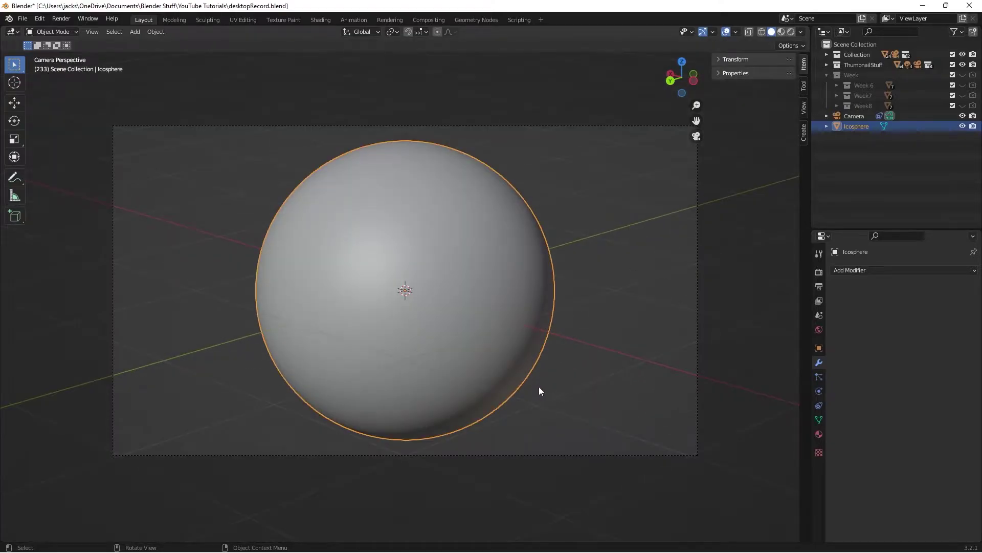
- Switch to the Shading workspace and look through the camera in its 3D viewport
left_click(563, 377)
left_click(320, 20)
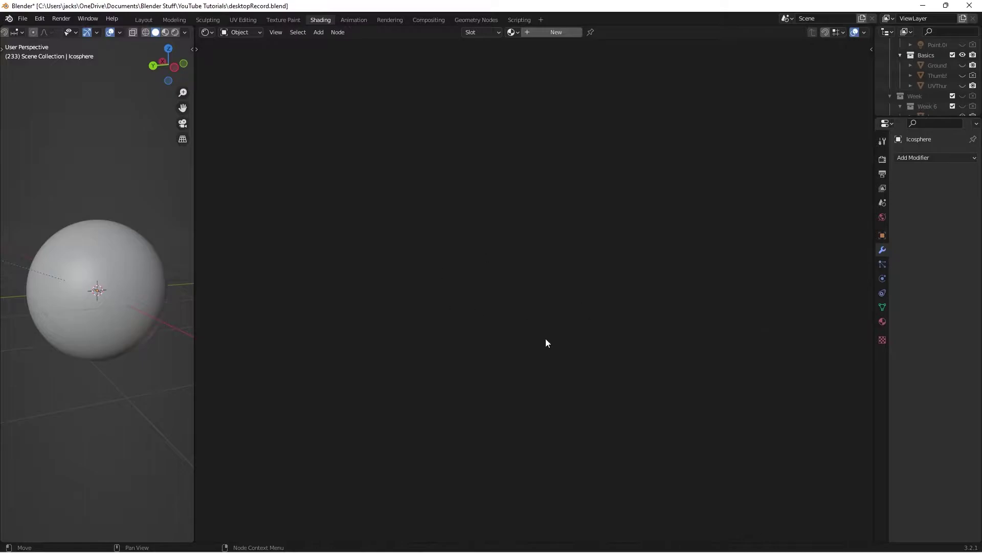
key("KP_0")
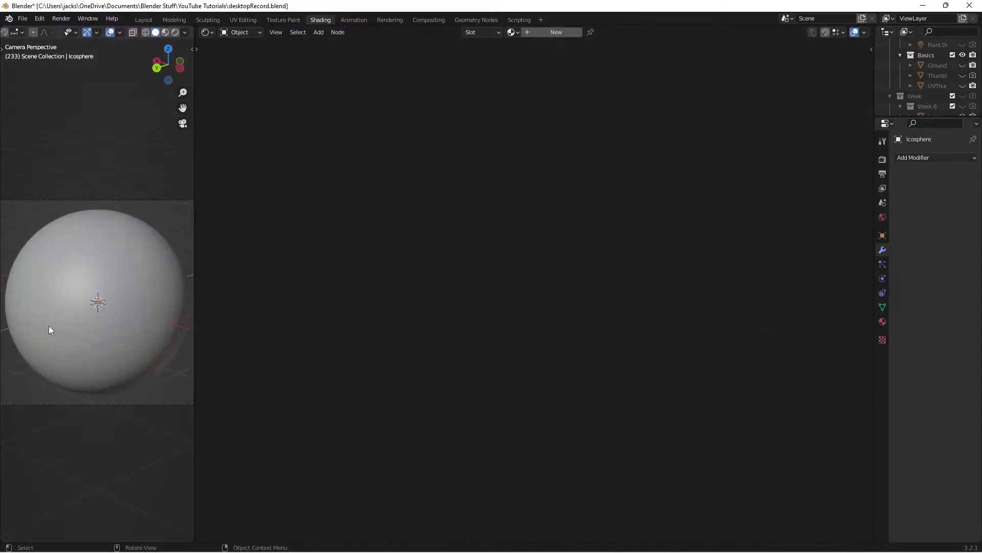
- Set the viewport to rendered shading and light it with the forest HDRI
left_click(180, 32)
left_click(185, 32)
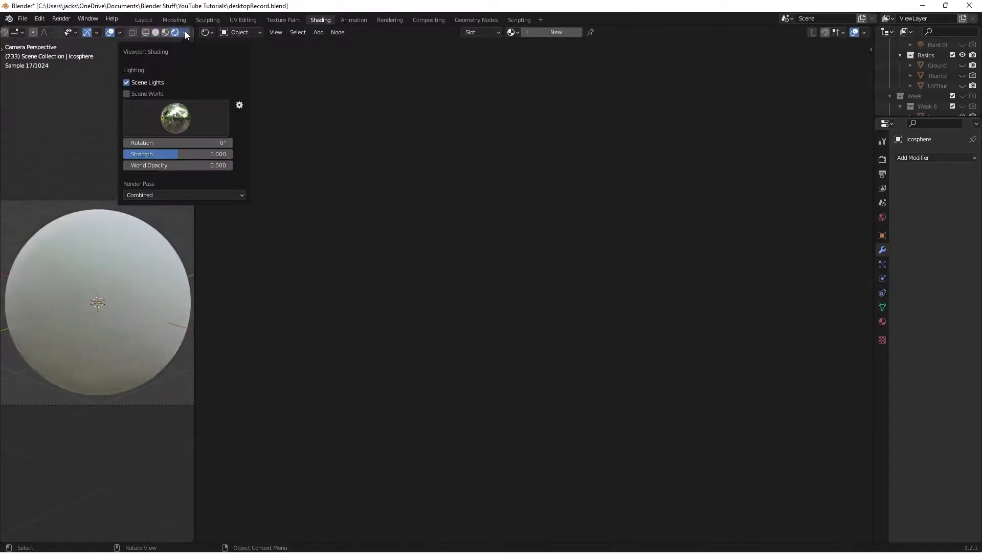
left_click(175, 117)
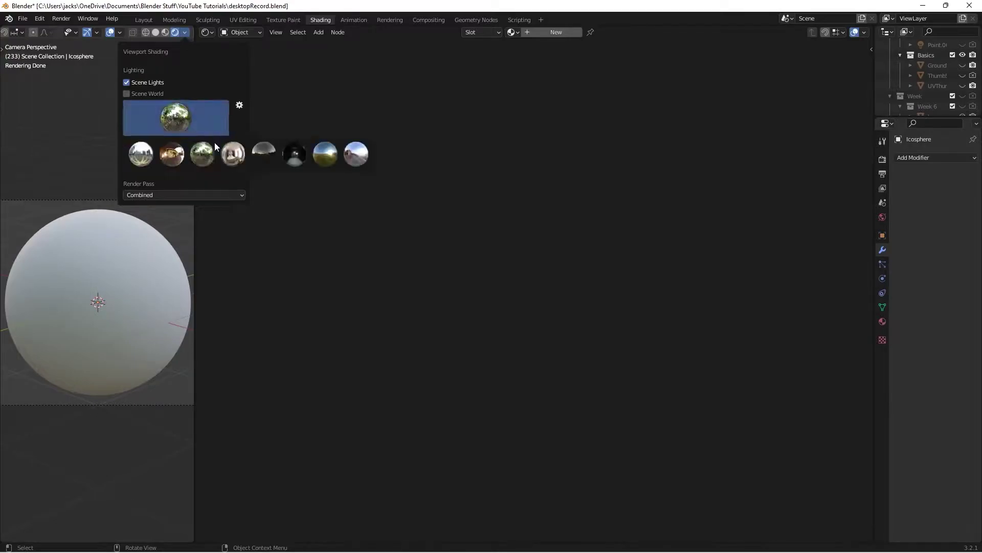
left_click(205, 155)
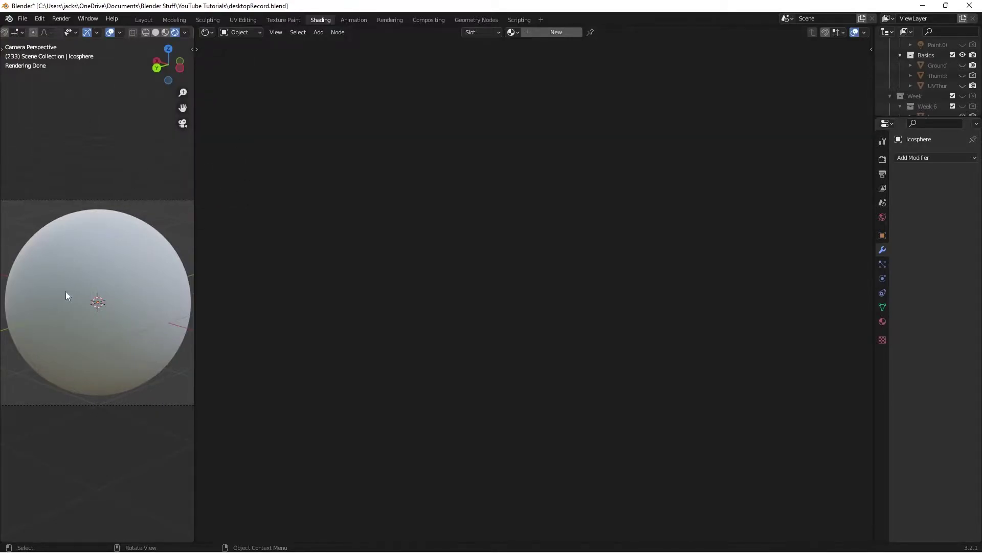
- Use the Cycles render engine with the Experimental feature set, and save the file
left_click(883, 158)
left_click(946, 159)
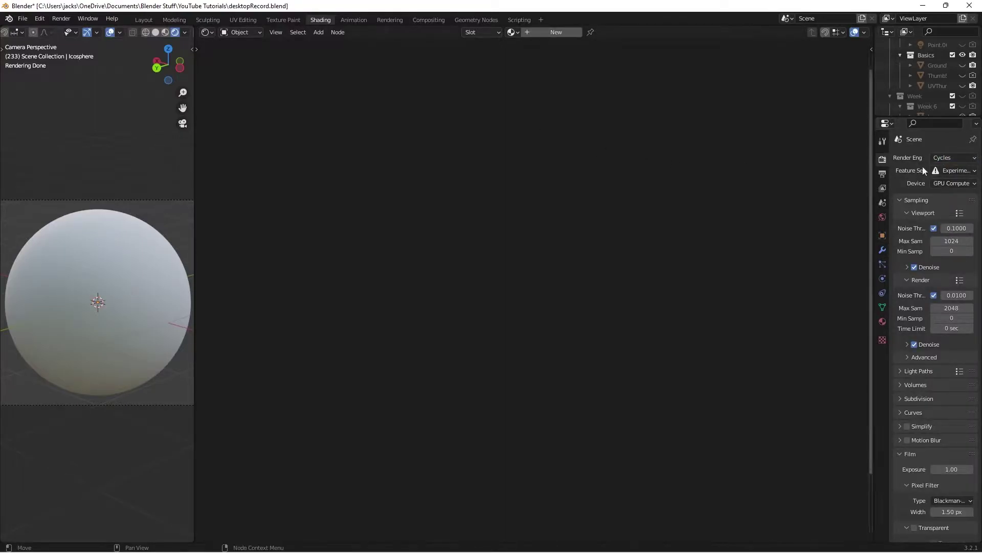
left_click(947, 170)
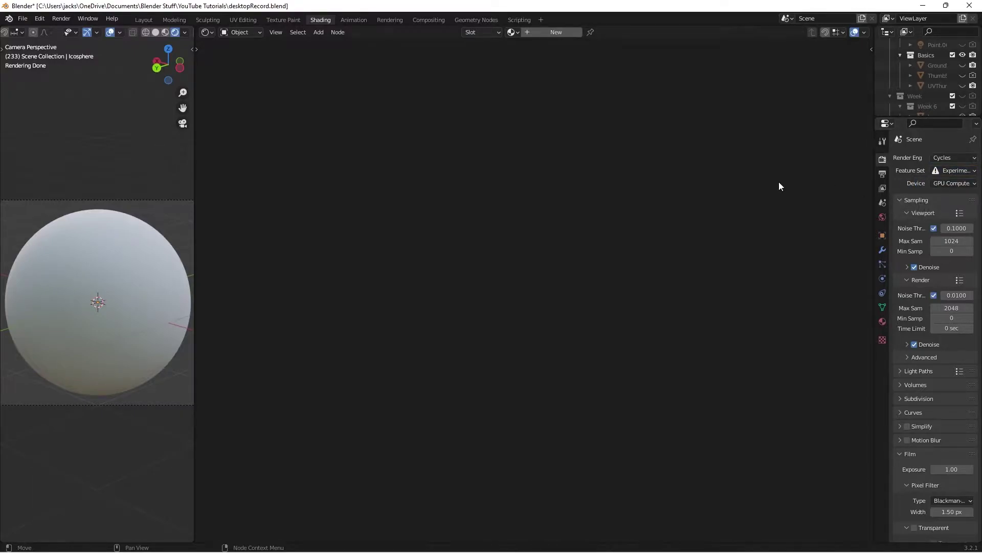
key("ctrl+s")
- Create a new material on the icosphere and name it carrot
left_click(552, 32)
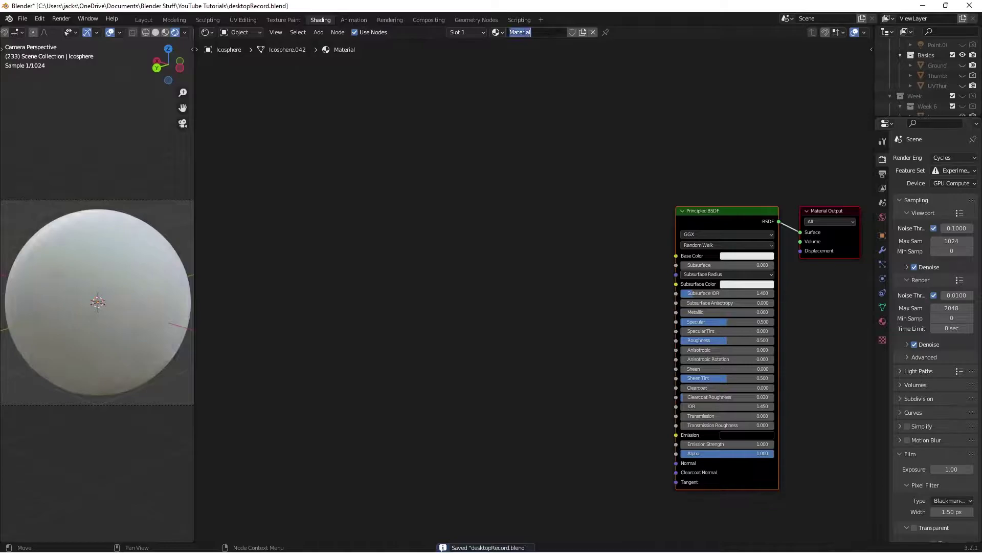
double_click(554, 31)
type("carrot")
key("Return")
- Add a Wave Texture node well to the left of the Principled BSDF
scroll(589, 481, "down", 1)
key("shift+a")
left_click(506, 357)
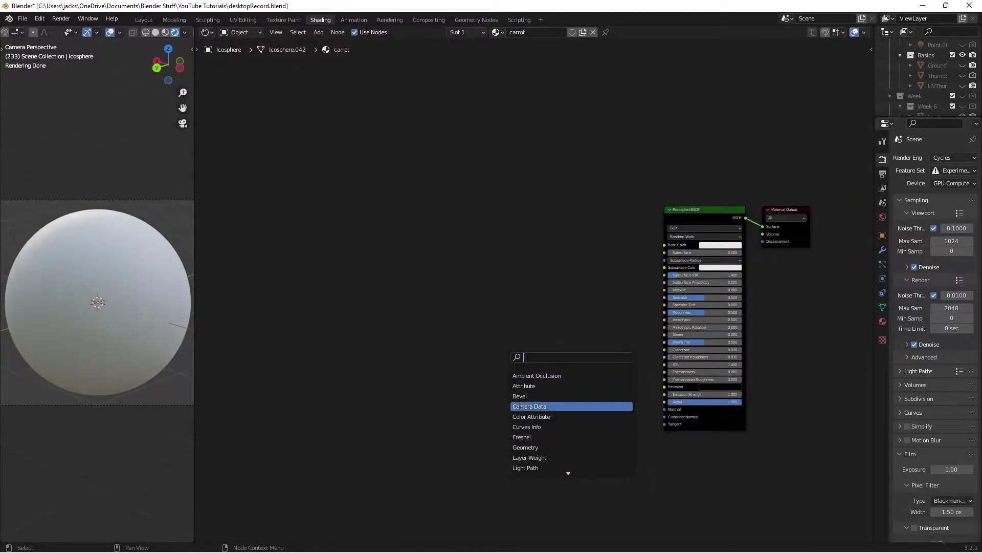
type("wave")
left_click(530, 387)
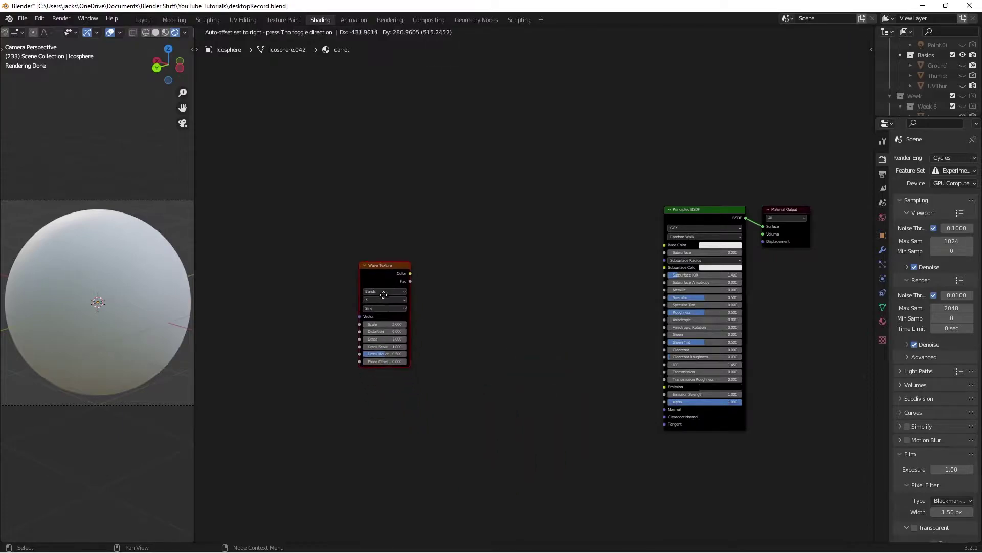
left_click(384, 294)
left_click(371, 217)
- Give the Wave Texture a Texture Coordinate and Mapping node setup feeding its Vector input
scroll(372, 217, "up", 2)
middle_click_drag(359, 224, 466, 221)
scroll(423, 231, "up", 2)
left_click_drag(479, 299, 454, 277)
key("ctrl+t")
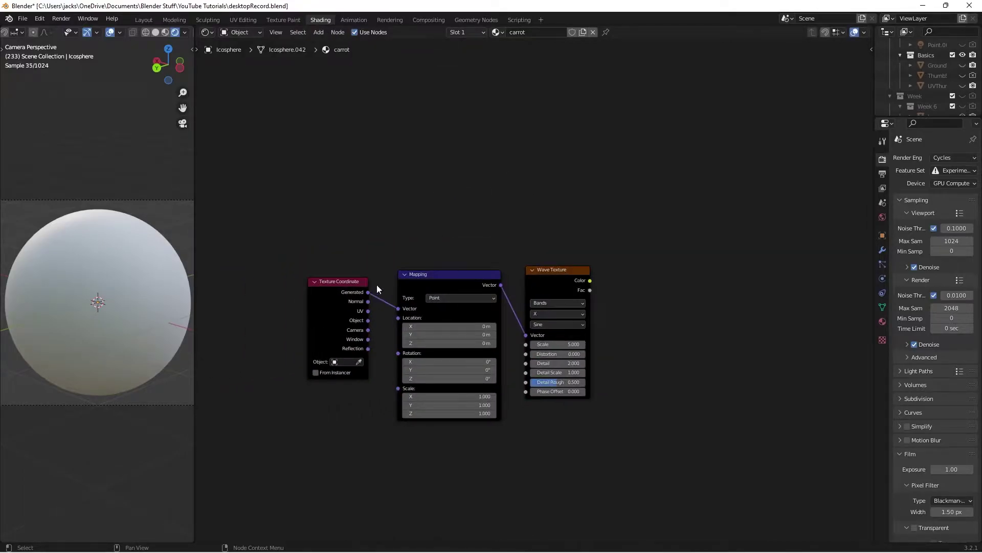
- Search the add-ons preferences for "node" to check that Node Wrangler is enabled, then close the preferences
left_click(39, 18)
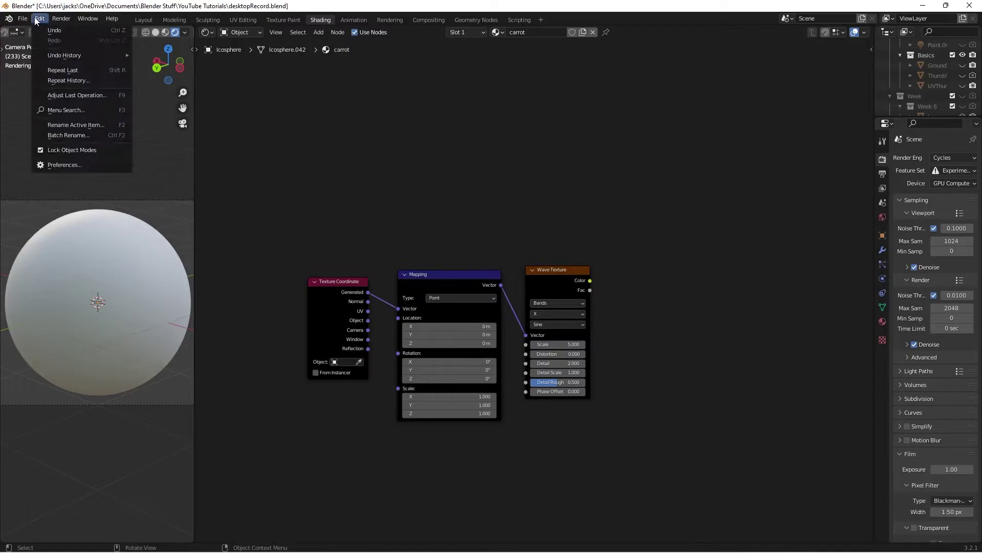
left_click(56, 165)
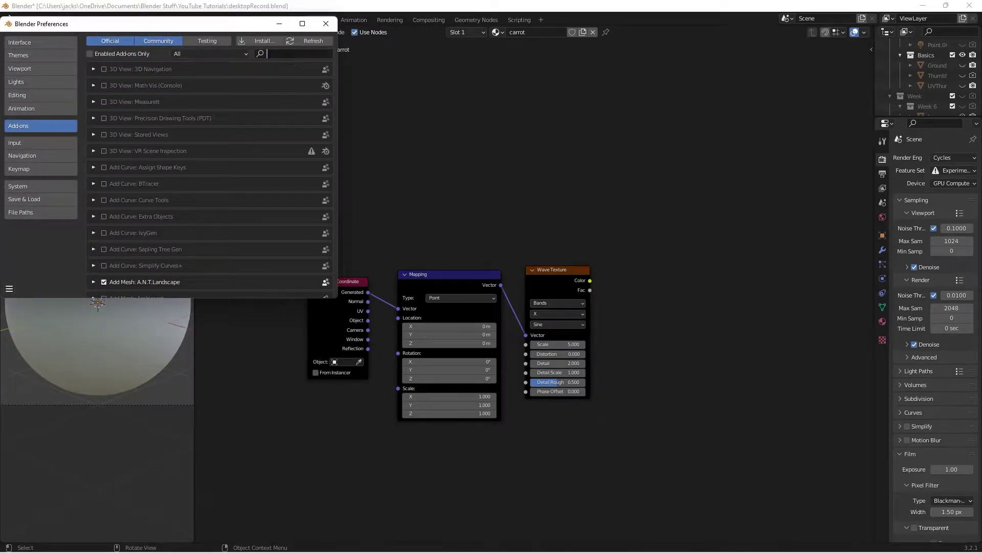
type("node")
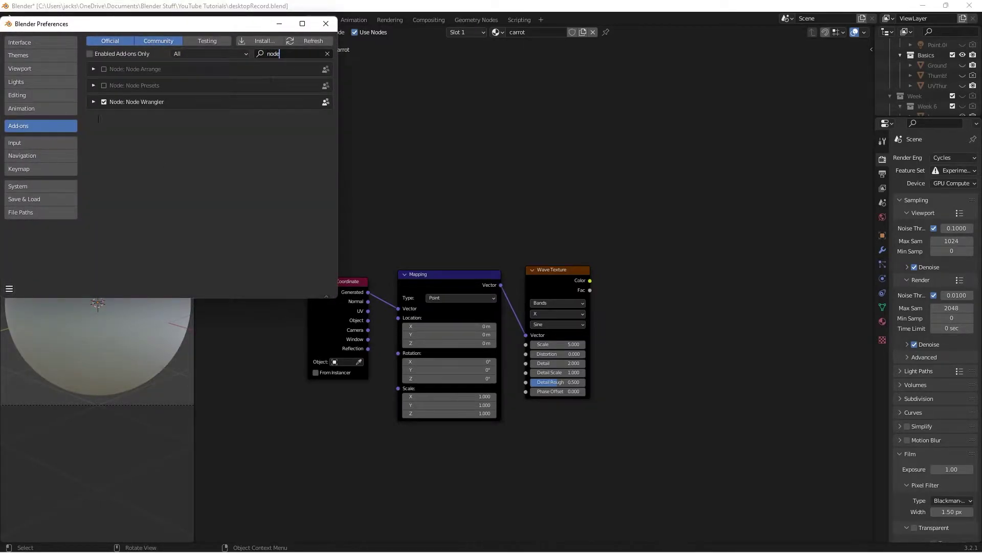
left_click(325, 24)
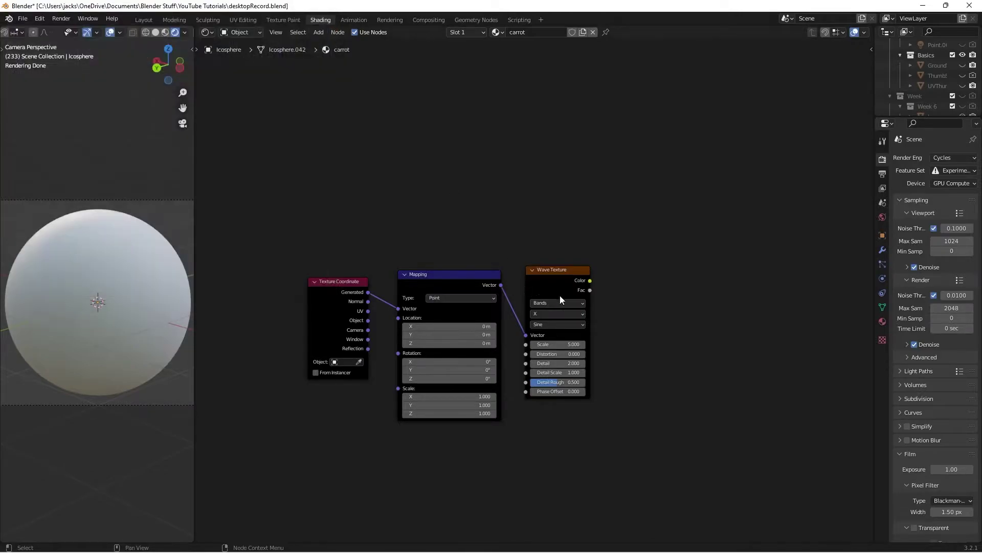
- Preview the Wave Texture on the sphere and feed Object coordinates into the Mapping node's Vector input
mouse_move(555, 277)
left_mouse_down()
mouse_move(543, 284)
mouse_move(555, 278)
left_mouse_up()
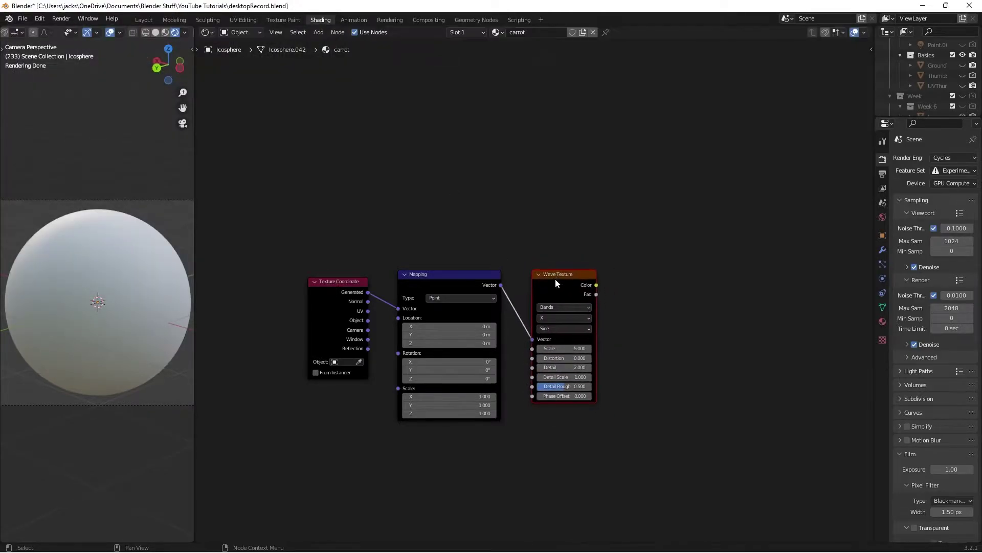
scroll(540, 262, "up", 2)
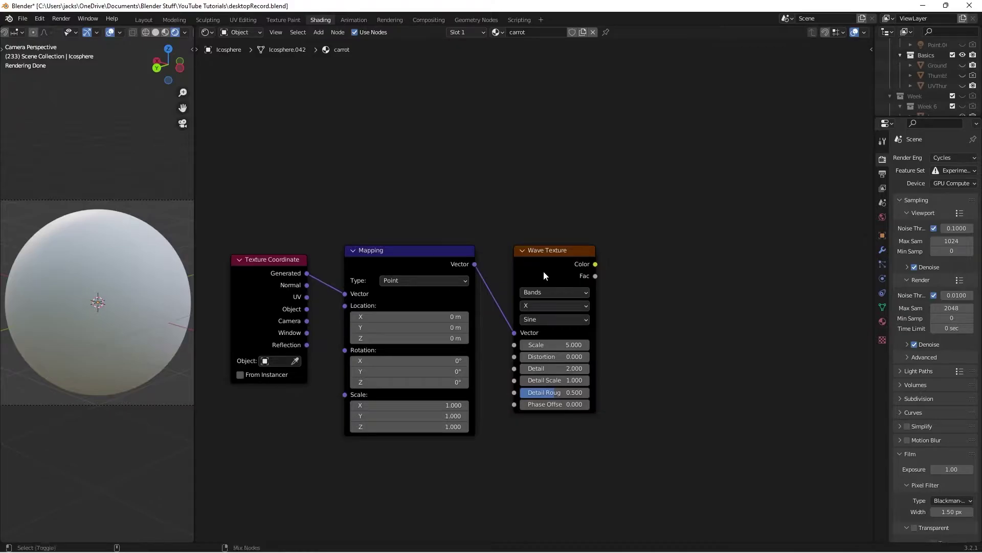
left_click(543, 276, "ctrl+shift")
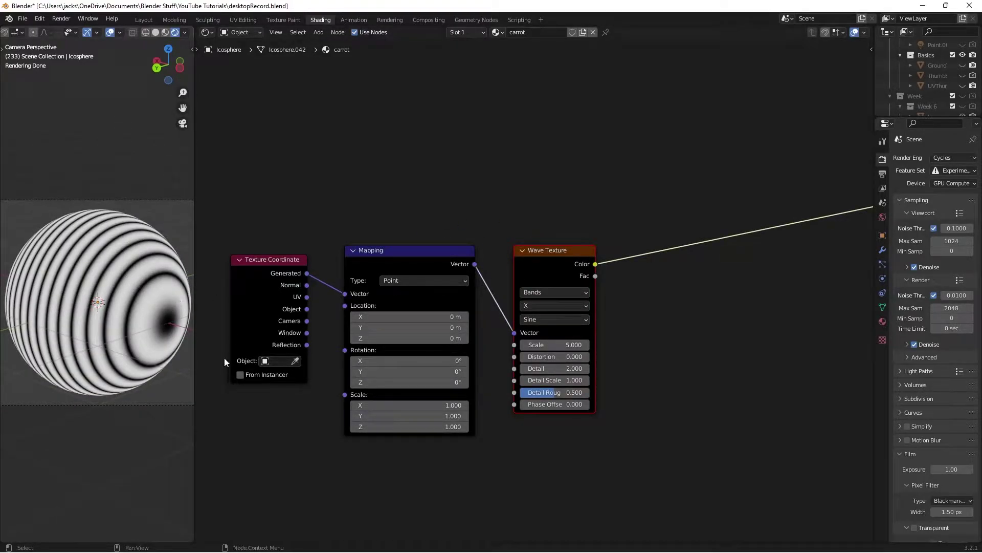
left_click_drag(306, 309, 345, 294)
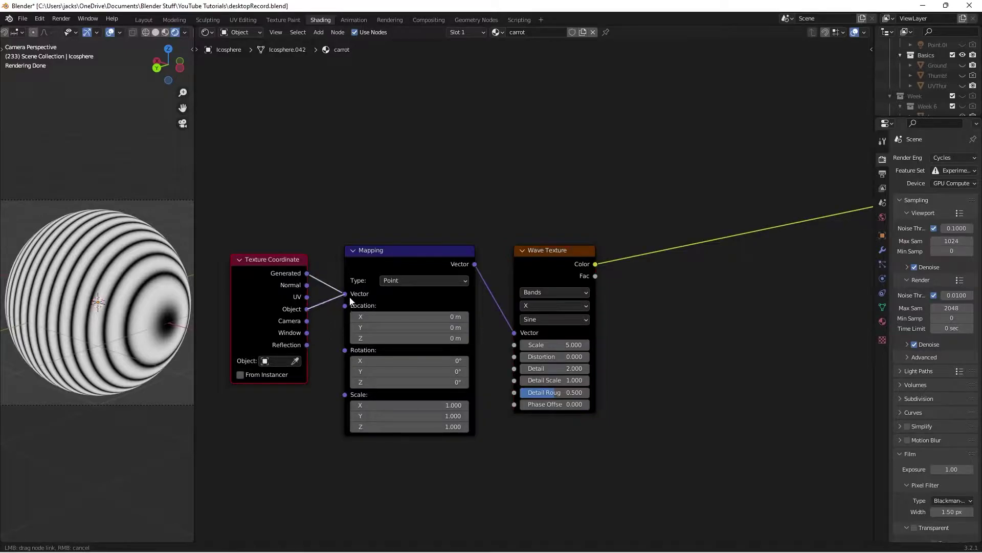
- Set the Wave Texture's band direction to Z and save the file
left_click(554, 306)
left_click(563, 342)
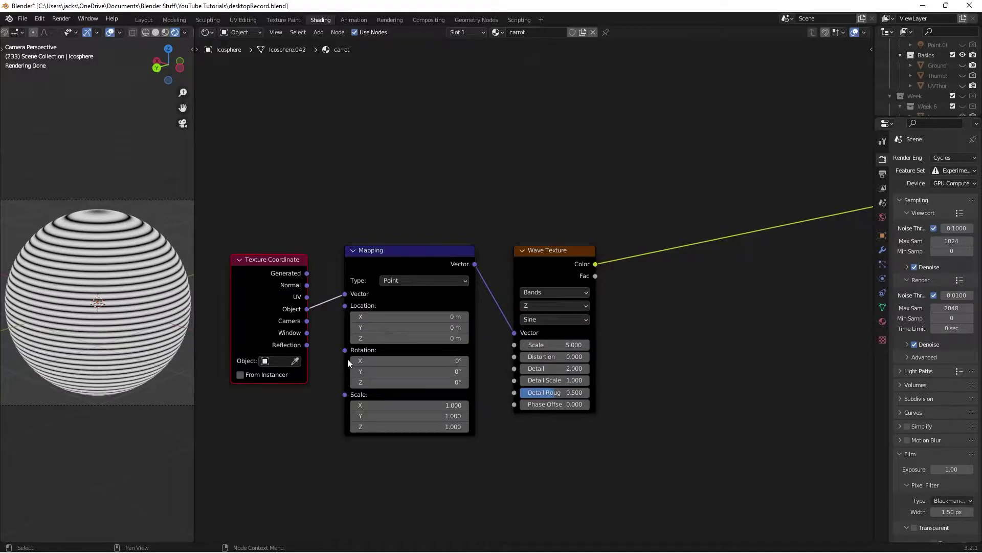
key("ctrl+s")
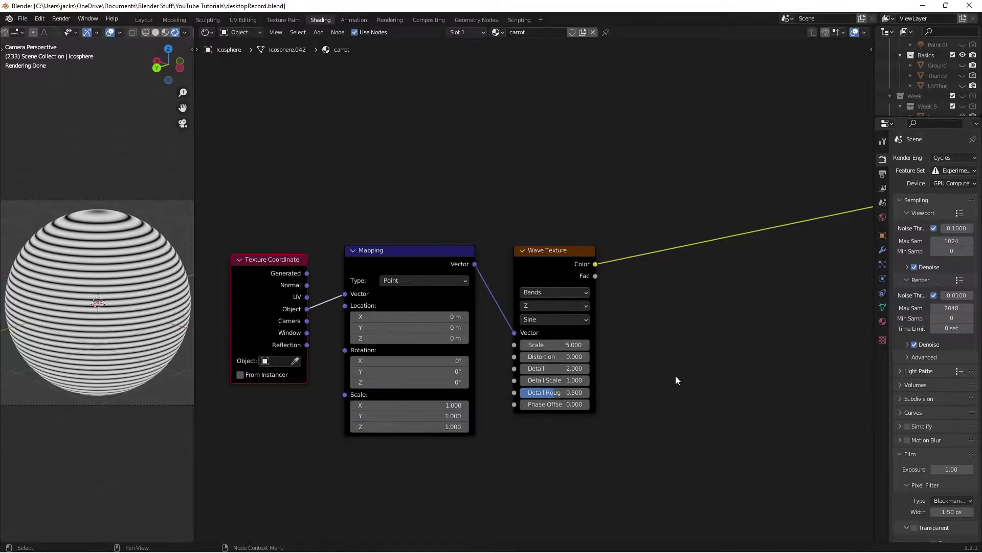
- Set the Wave Texture's Scale to 4 and its Distortion to 8.2
scroll(675, 375, "up", 3)
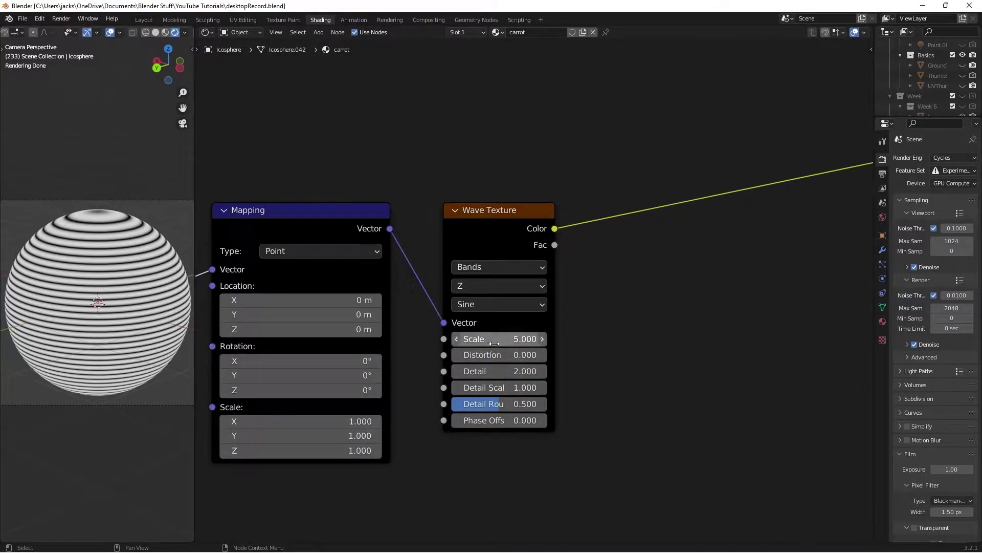
left_click(494, 340)
type("4")
key("Return")
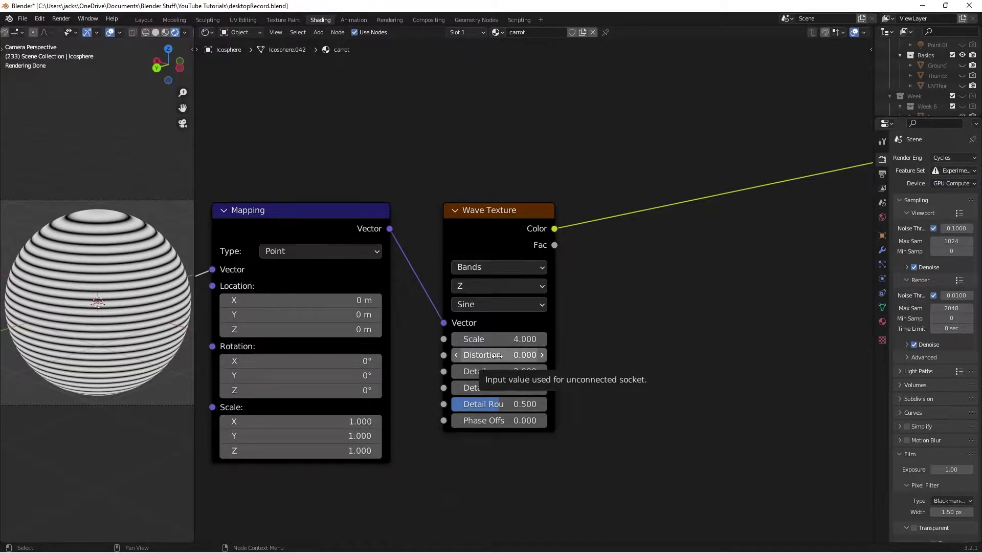
left_click(496, 355)
type("8.2")
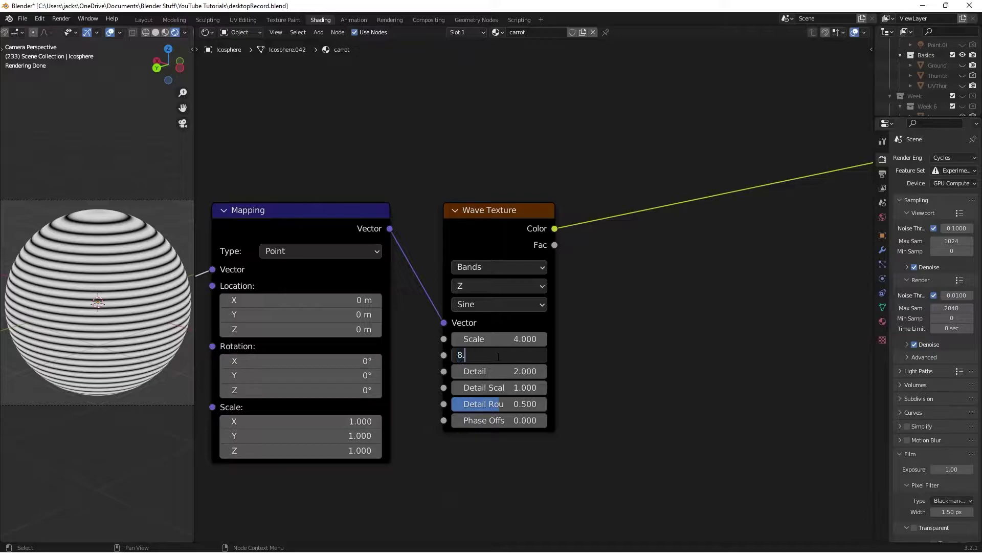
key("Return")
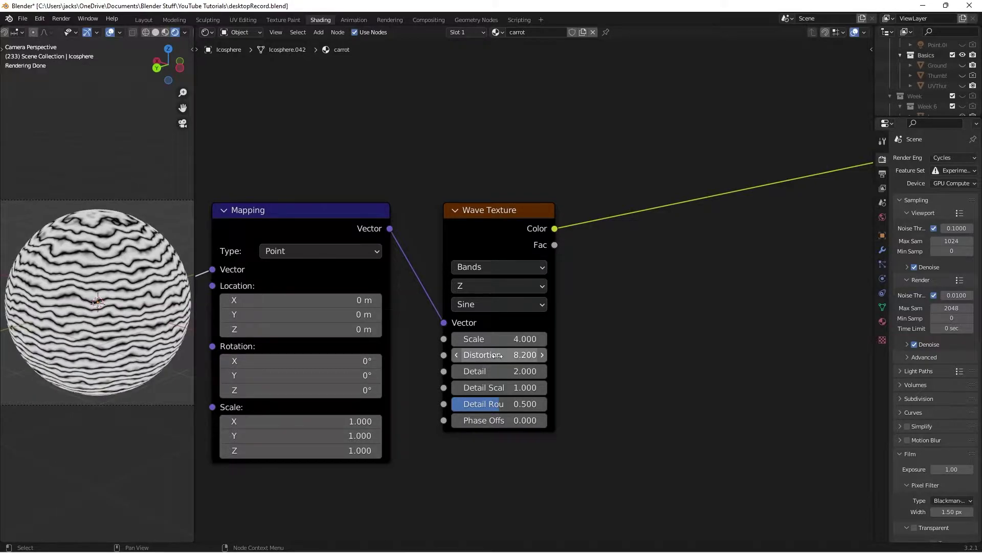
- Set the Wave Texture's Detail to 10 and its Detail Roughness to 0.61, and save the file
left_click(516, 377)
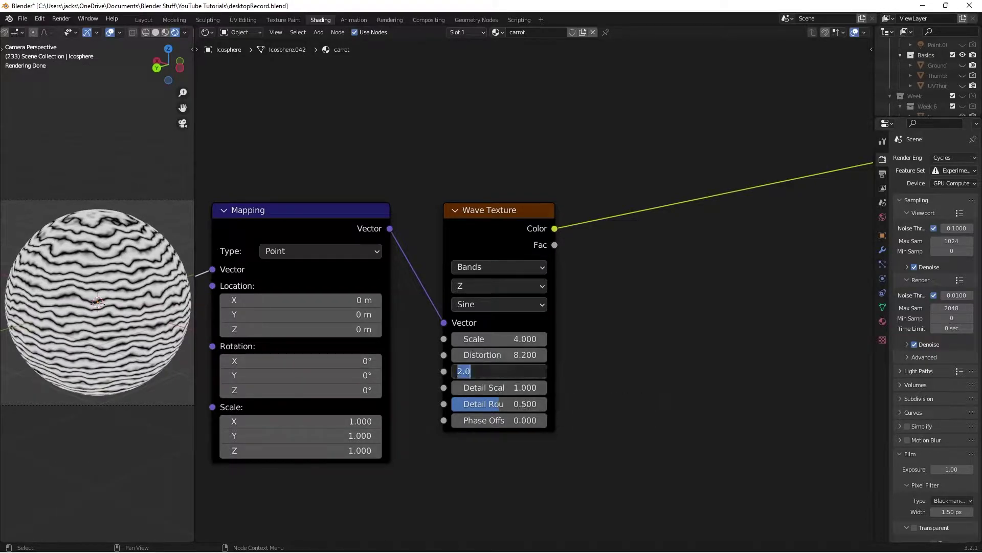
type("10")
key("Return")
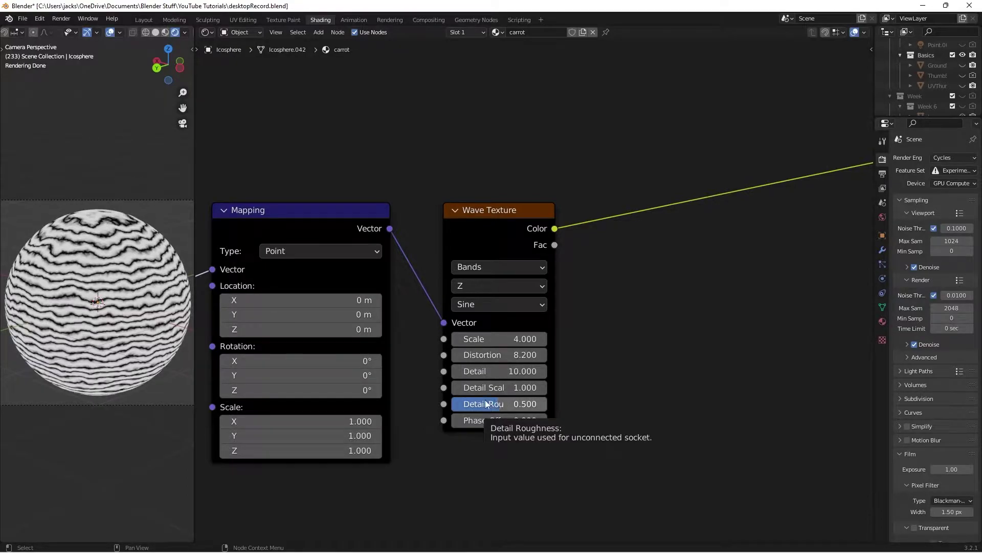
left_click(495, 404)
type(".61")
key("Return")
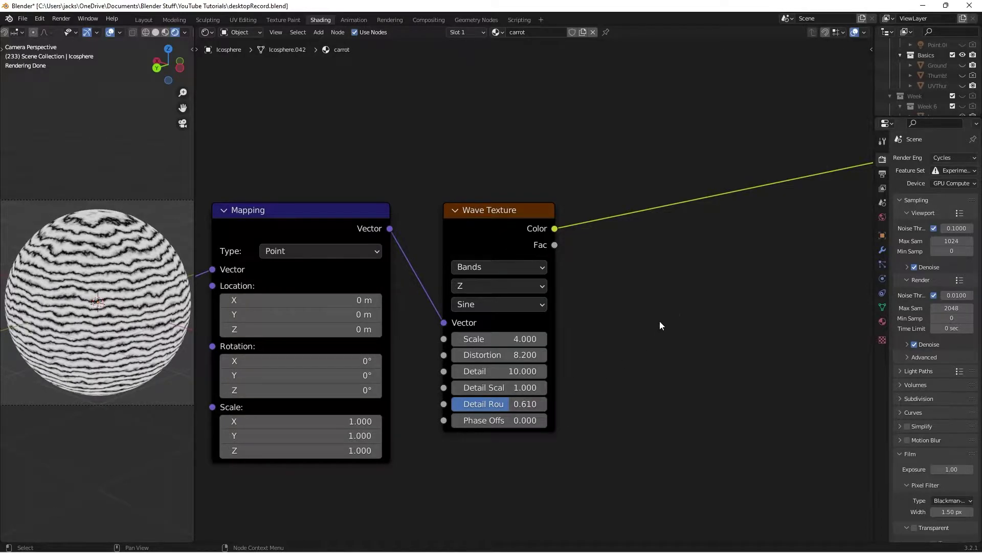
key("ctrl+s")
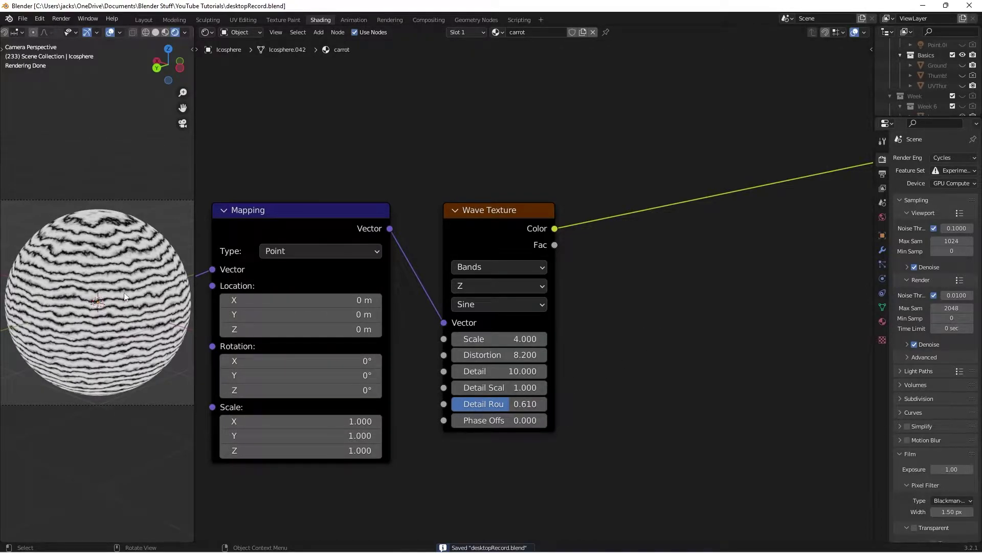
- Try out a different Phase Offset on the Wave Texture
left_click_drag(512, 420, 620, 420)
key("Escape")
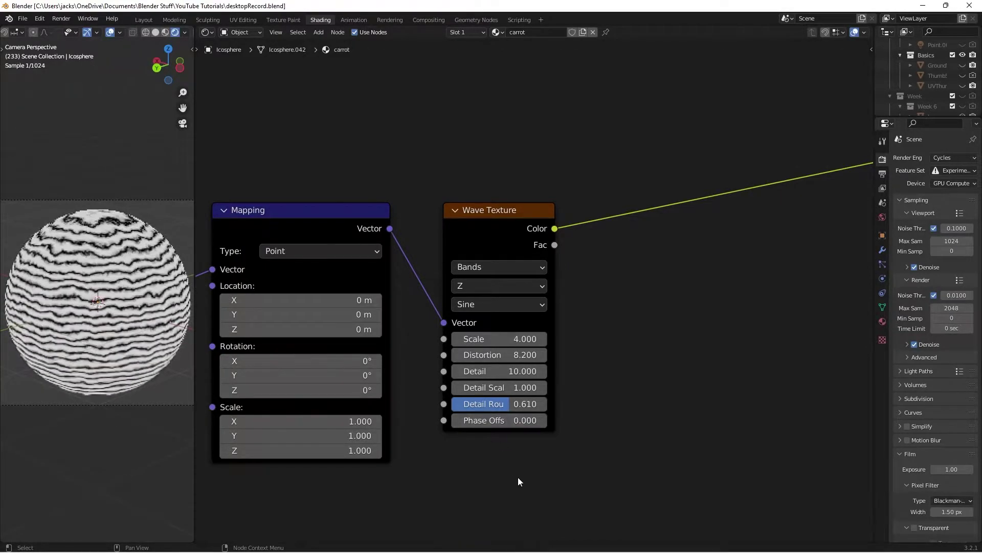
- Move the Texture Coordinate and Mapping nodes up and away from the Wave Texture to spread out the layout
scroll(518, 477, "down", 2)
middle_click_drag(477, 449, 541, 444)
left_click_drag(318, 165, 436, 298)
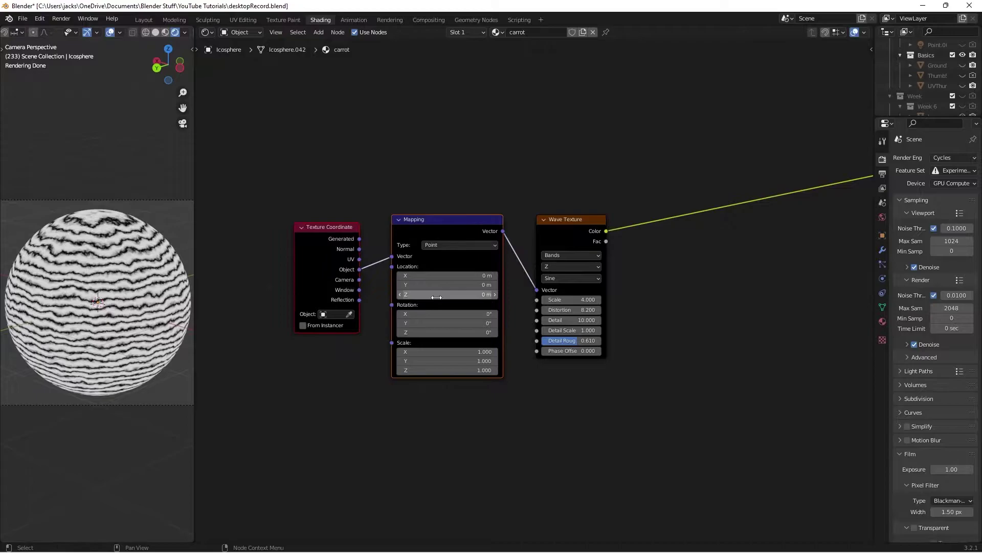
key("g")
left_click(302, 193)
left_click(446, 121)
middle_click_drag(507, 145, 557, 167)
left_click_drag(625, 251, 650, 230)
middle_click_drag(748, 156, 603, 173)
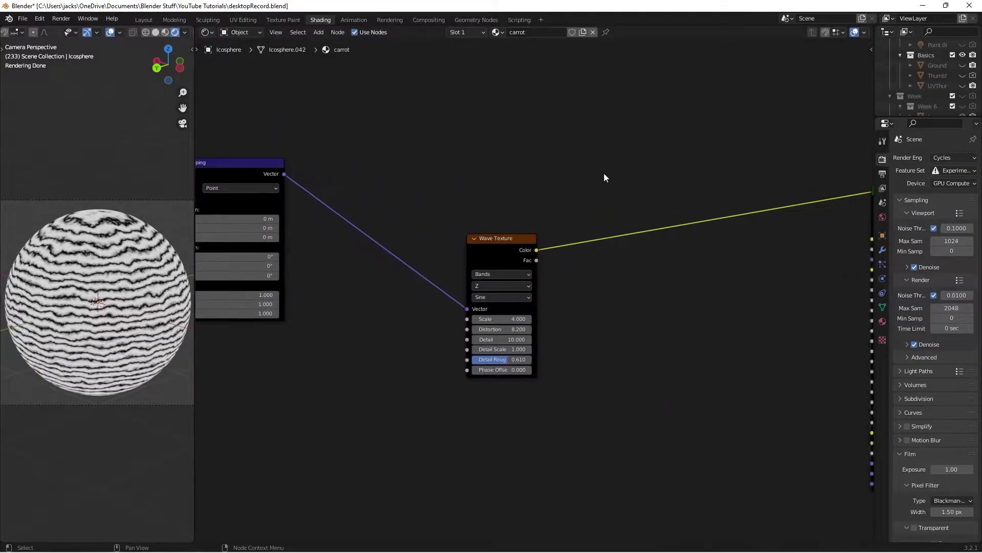
- Add a Map Range node on the link between the Wave Texture's Color output and the shader
scroll(573, 185, "up", 5)
scroll(591, 209, "up", 1)
middle_click_drag(591, 209, 555, 211)
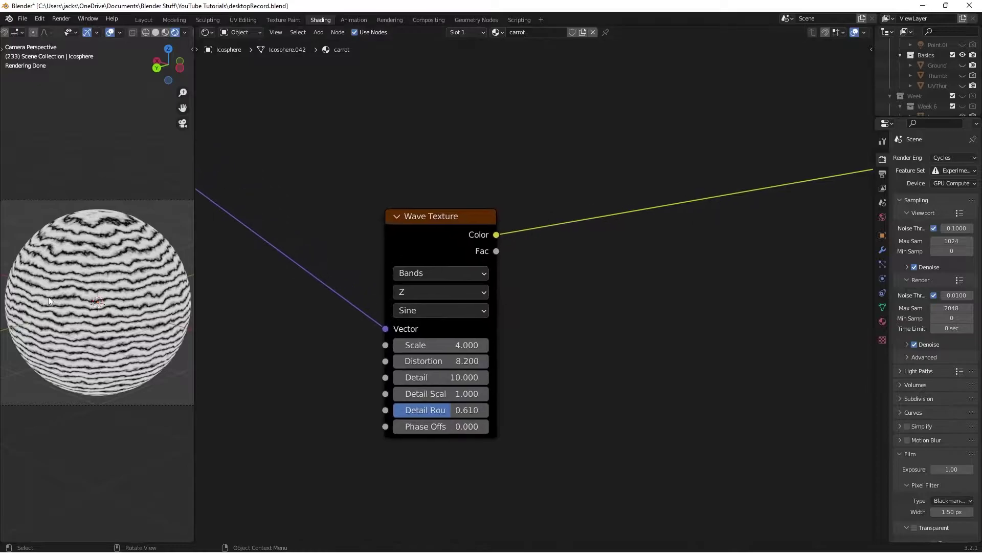
key("shift+a")
left_click(544, 318)
type("ra")
key("Return")
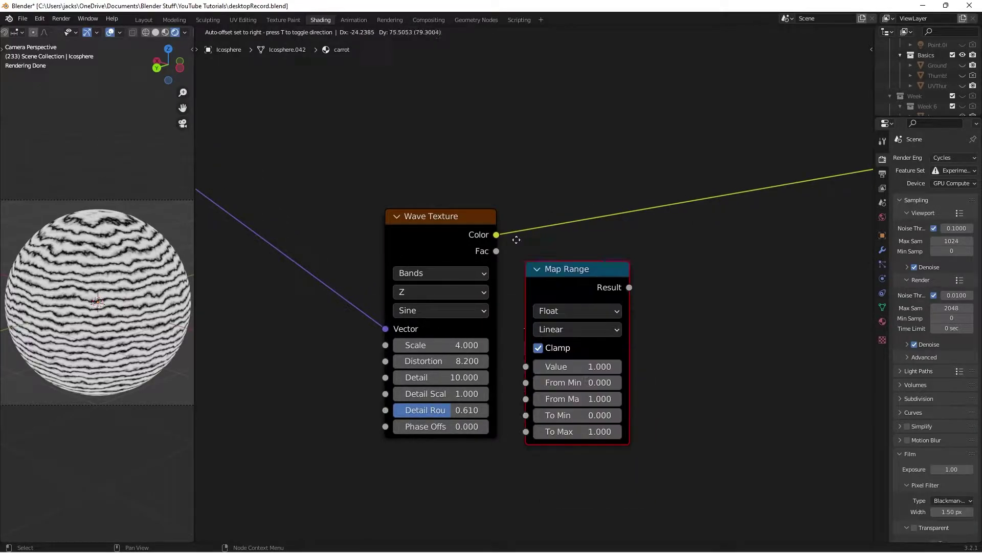
left_click(613, 198)
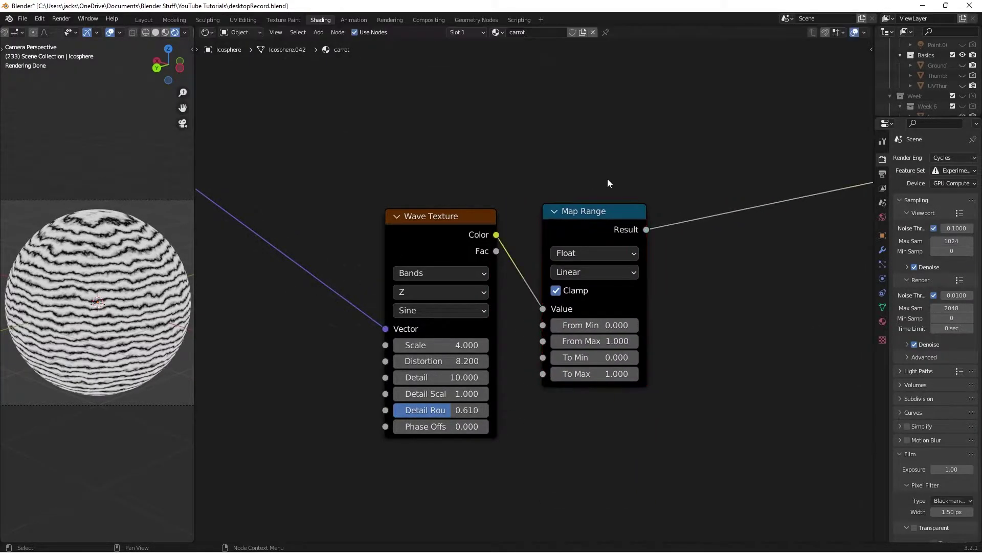
- Set From Max to 0.15 on the Map Range node after the Wave Texture
scroll(793, 230, "up", 1)
left_click_drag(523, 229, 524, 231)
left_click(667, 327)
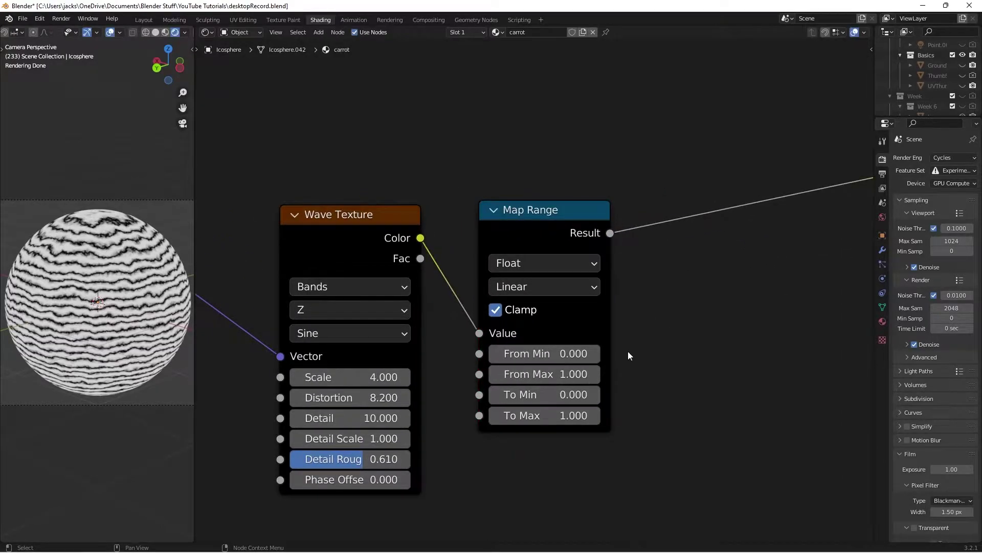
left_click(531, 374)
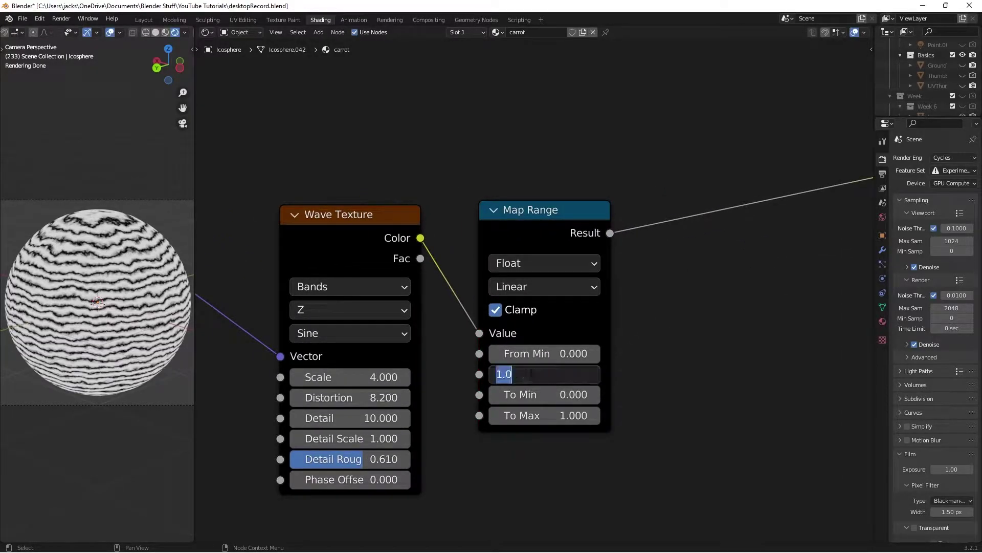
type(".15")
key("Return")
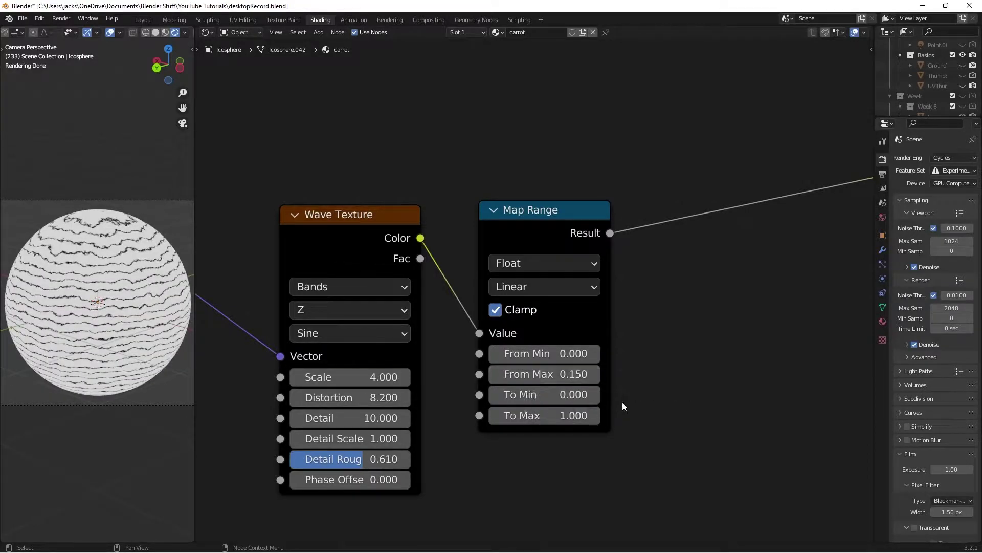
- Add a Noise Texture between the Mapping and Wave Texture nodes and feed it the Mapping node's Vector output
scroll(622, 401, "down", 2)
scroll(551, 411, "down", 3)
middle_click_drag(332, 402, 448, 354)
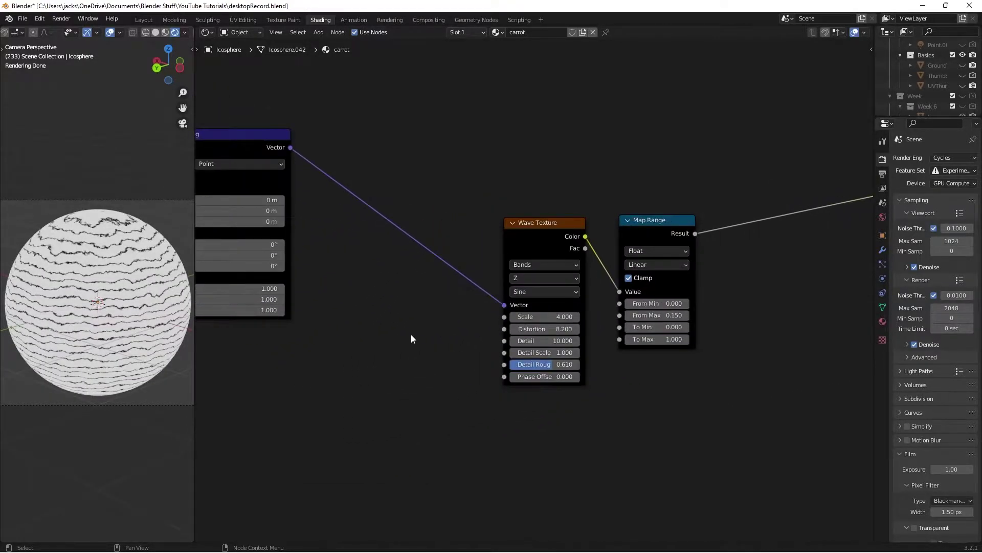
key("shift+a")
type("noise")
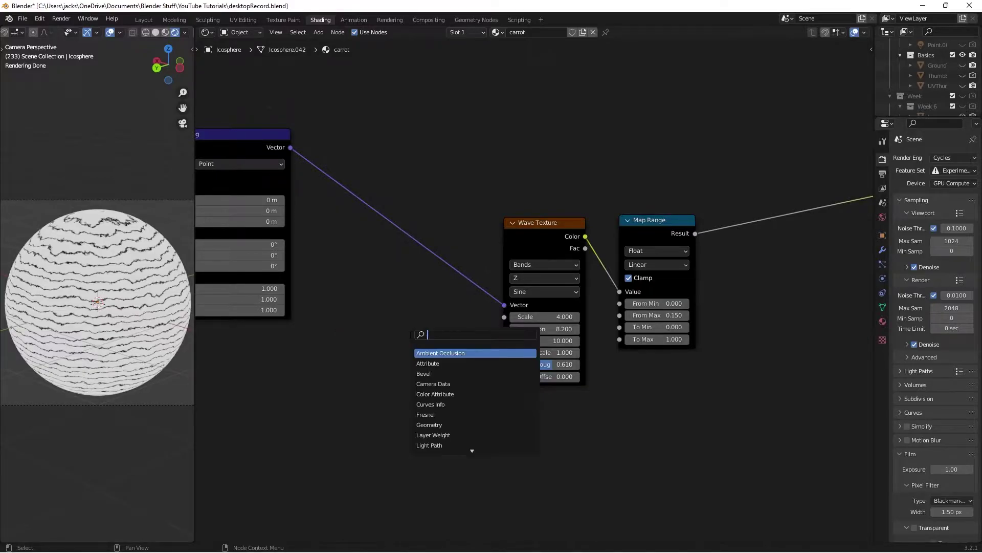
key("Down")
key("Return")
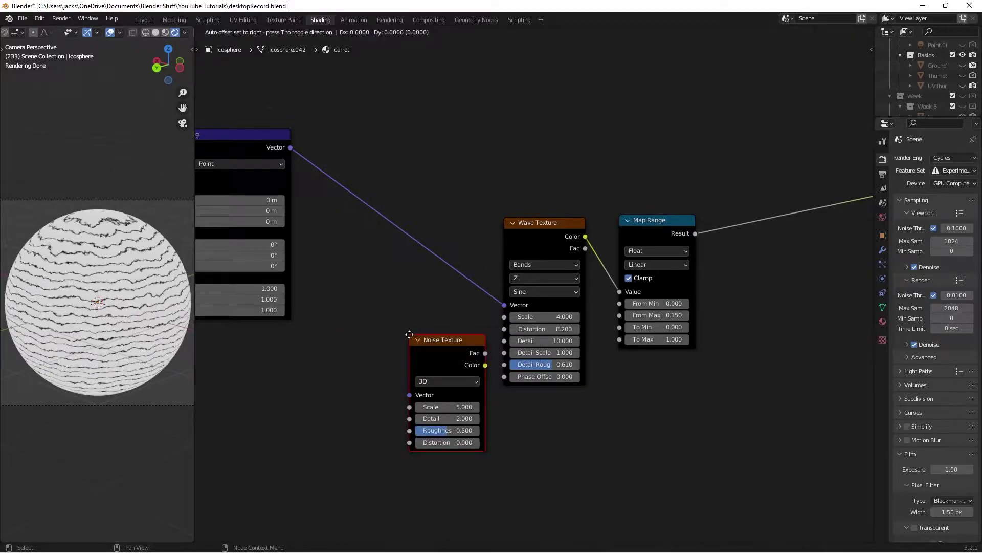
left_click(334, 240)
left_click_drag(293, 148, 334, 302)
left_click_drag(368, 258, 343, 300)
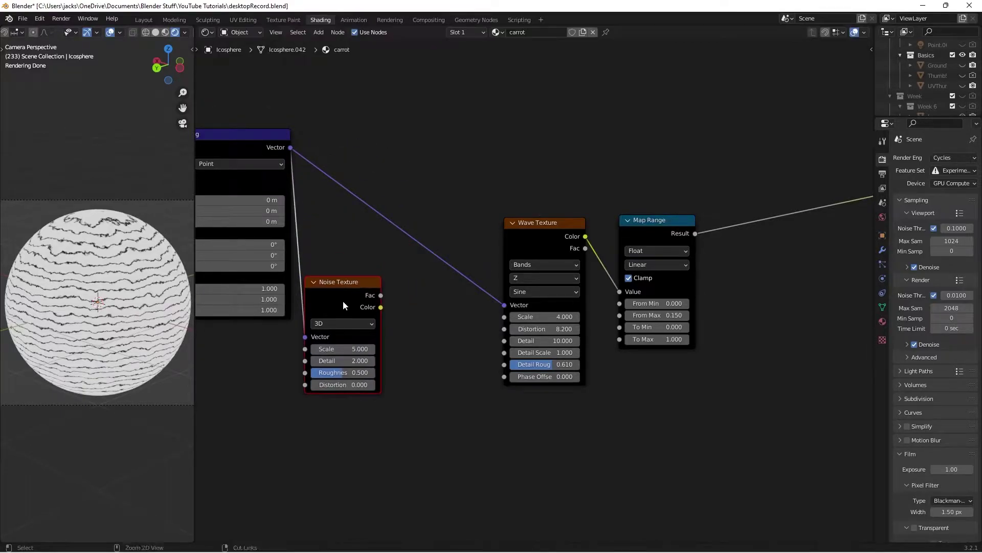
- Preview the Noise Texture on the icosphere and insert a Map Range node on its Fac output
left_click(339, 298, "ctrl+shift")
scroll(371, 234, "up", 1)
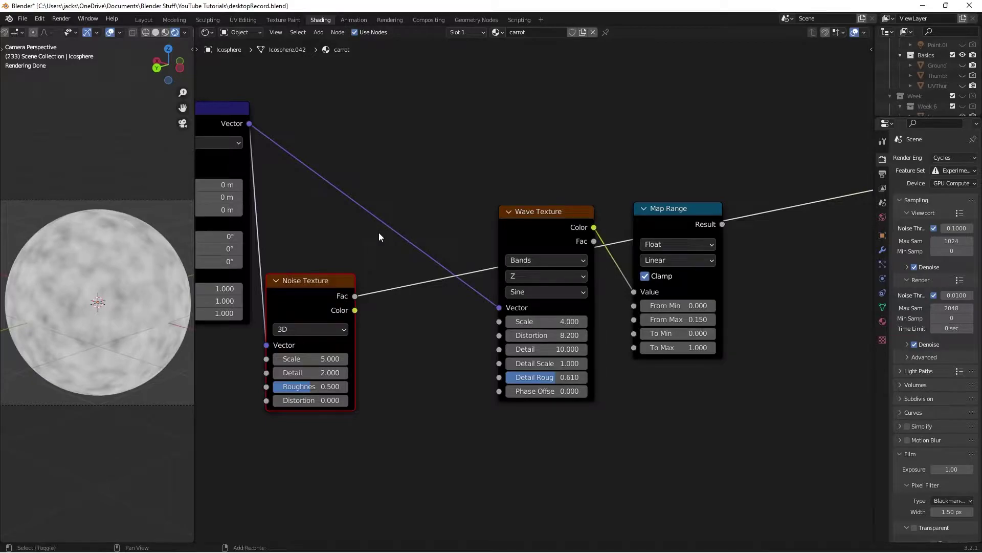
key("shift+a")
left_click(379, 234)
type("ran")
key("Return")
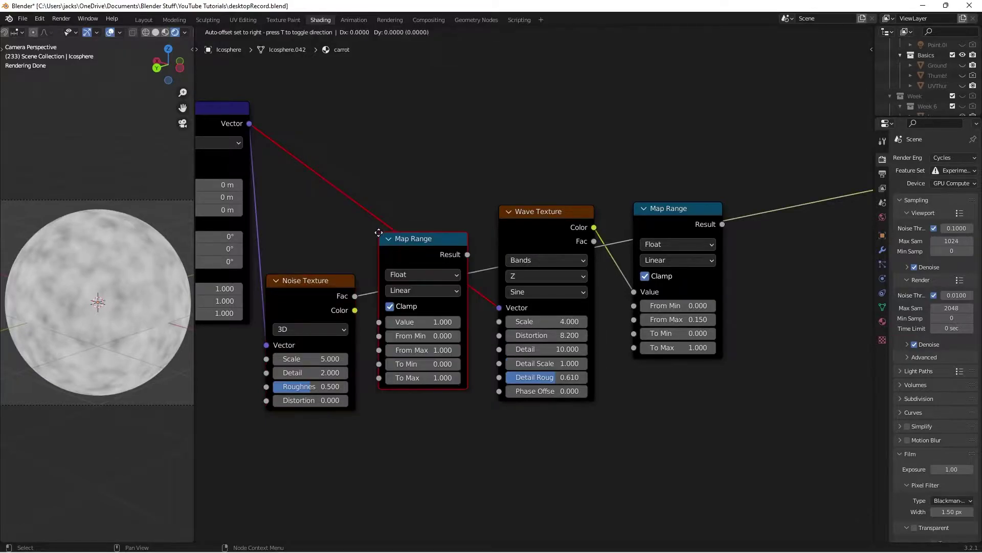
left_click(418, 316)
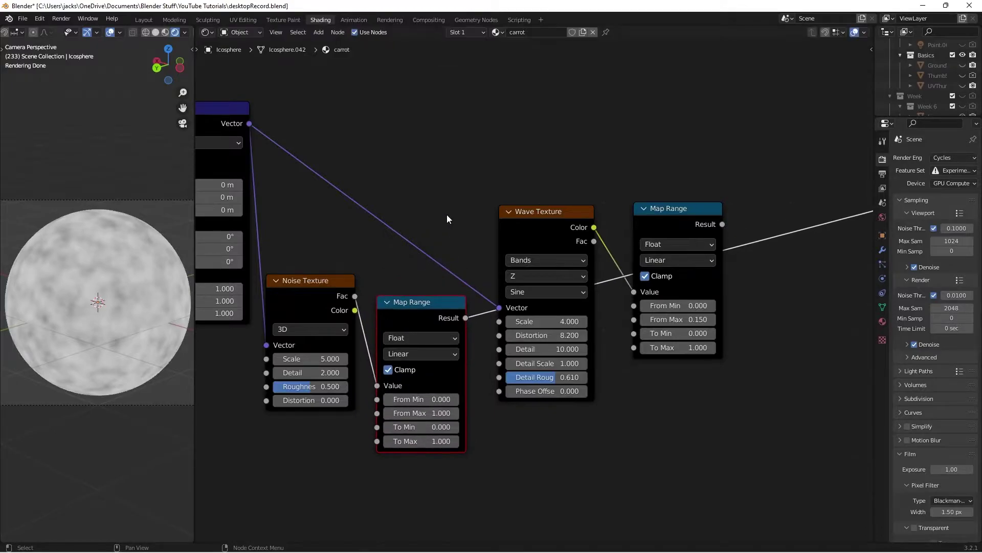
- Spread out the layout by moving Texture Coordinate and Mapping up and away, and the Noise Texture and its Map Range down
scroll(460, 208, "down", 3)
left_click(183, 123)
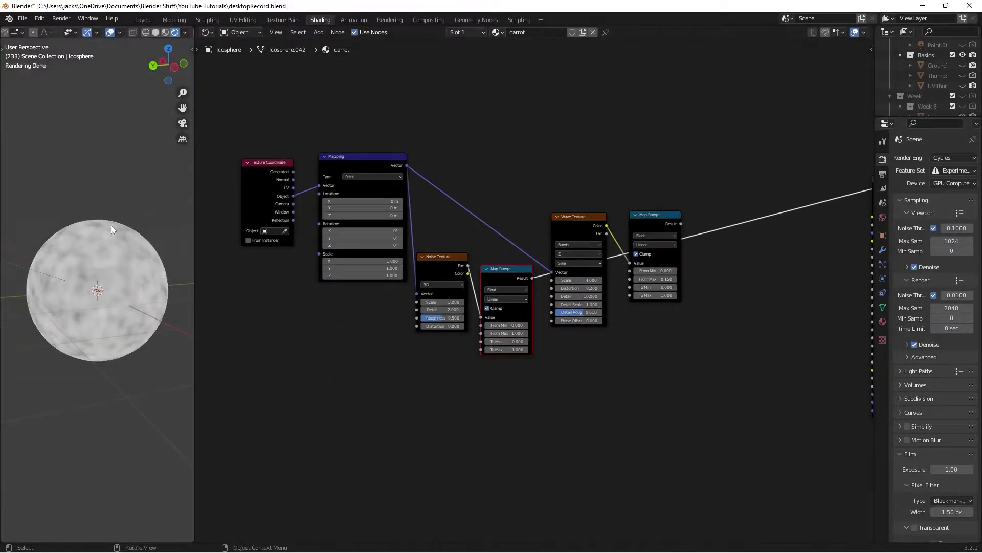
key("KP_0")
left_click_drag(249, 85, 344, 206)
key("g")
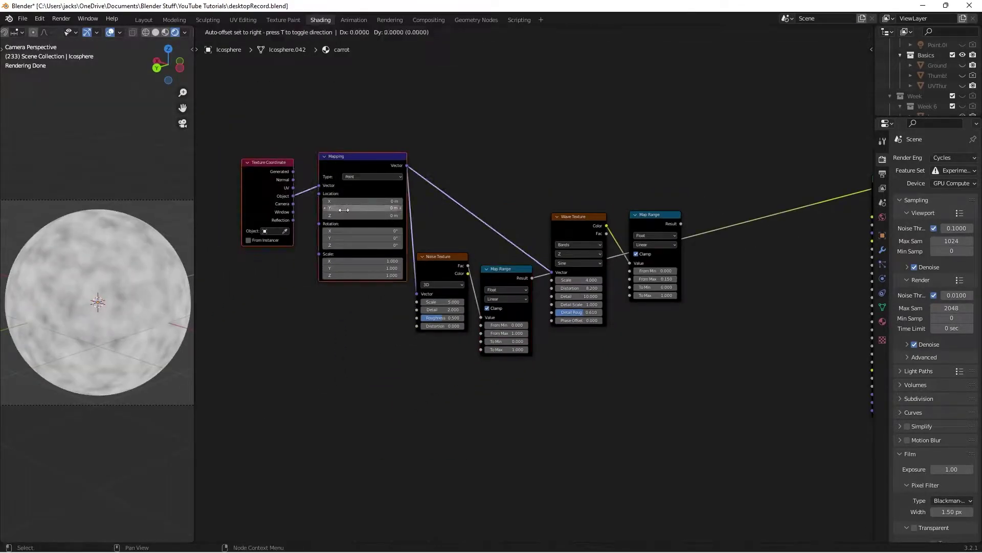
left_click(288, 186)
left_click_drag(425, 233, 497, 319)
key("g")
left_click(448, 343)
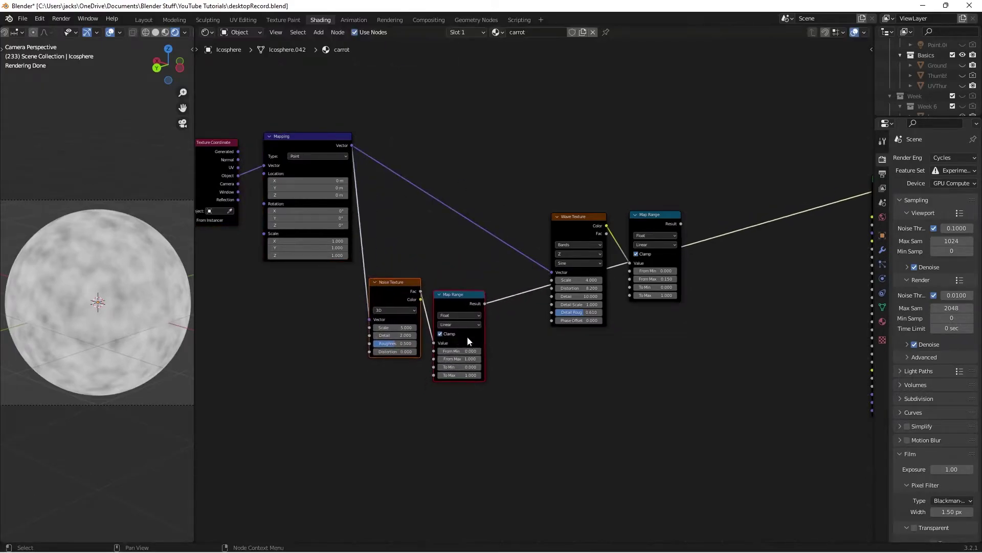
left_click(450, 259)
- Set the Noise Texture's Scale to 1, Detail to 10 and Roughness to 0.2
scroll(450, 259, "up", 3)
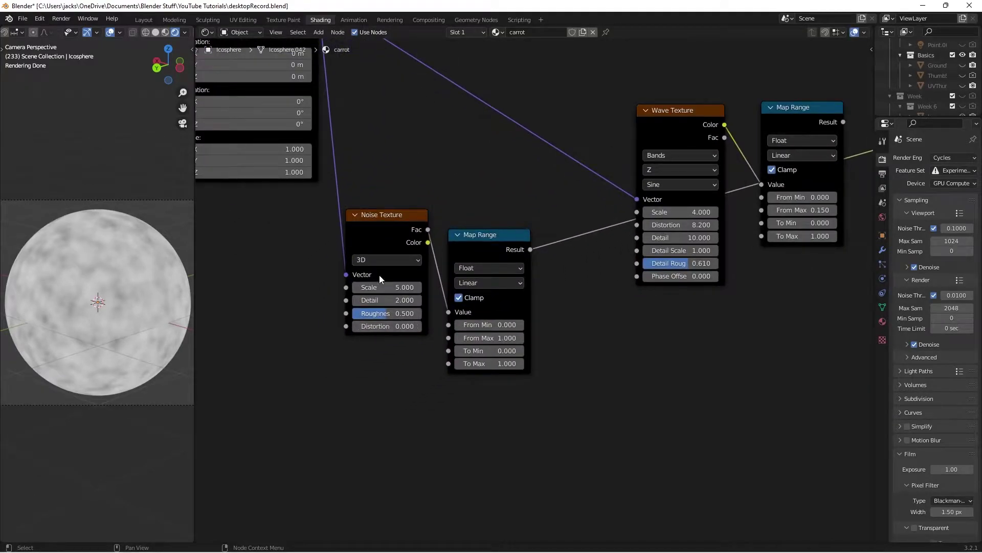
left_click(392, 287)
type("1")
key("Return")
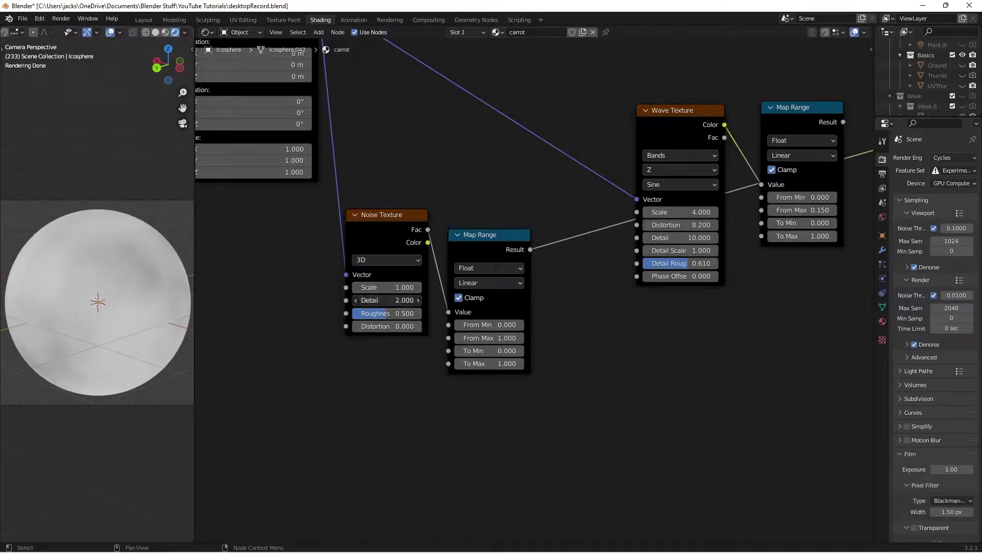
left_click(403, 299)
type("10")
key("Return")
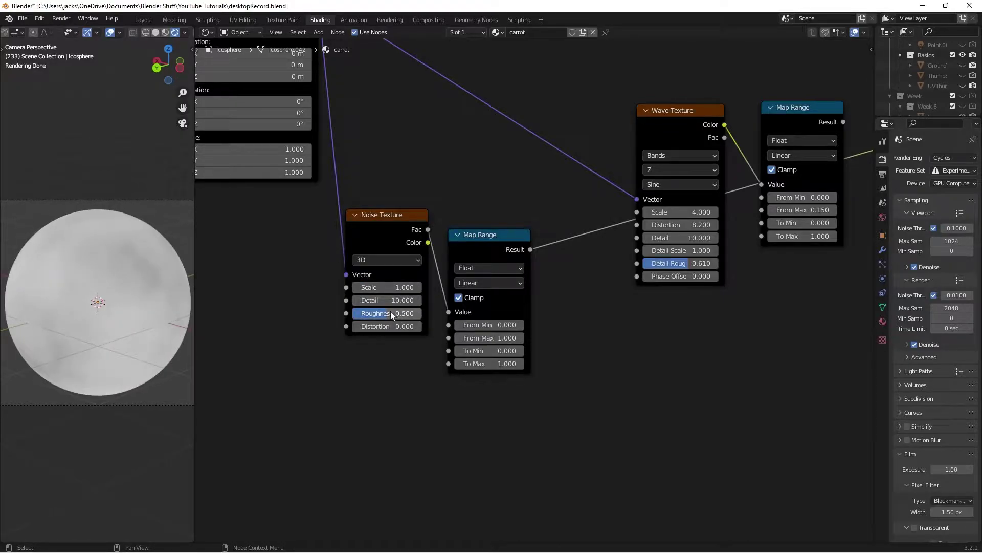
left_click(392, 314)
type(".2")
key("Return")
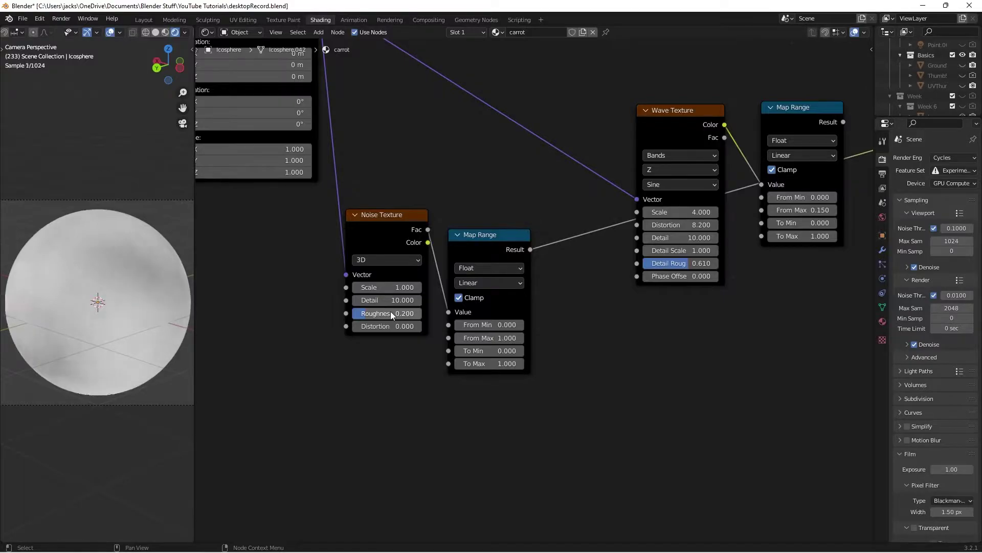
- Set From Min to 0.3 and From Max to 0.7 on the Noise Texture's Map Range
scroll(480, 321, "up", 3)
left_click_drag(449, 268, 452, 266)
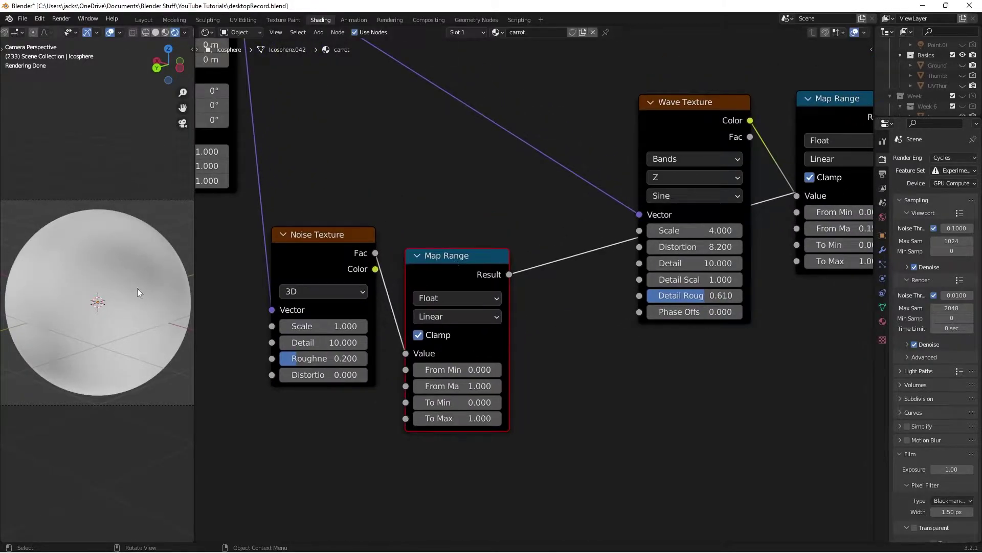
scroll(404, 409, "up", 1)
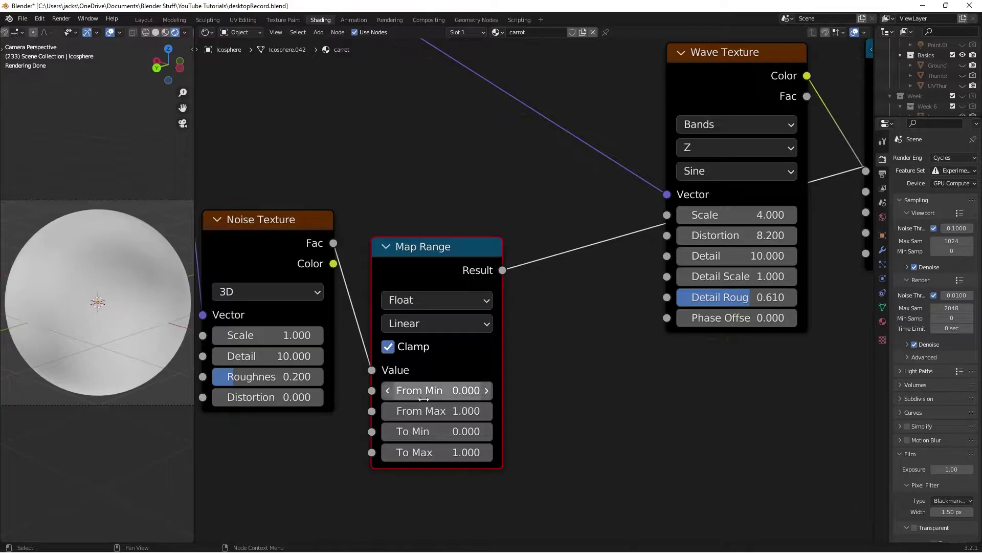
left_click(486, 391)
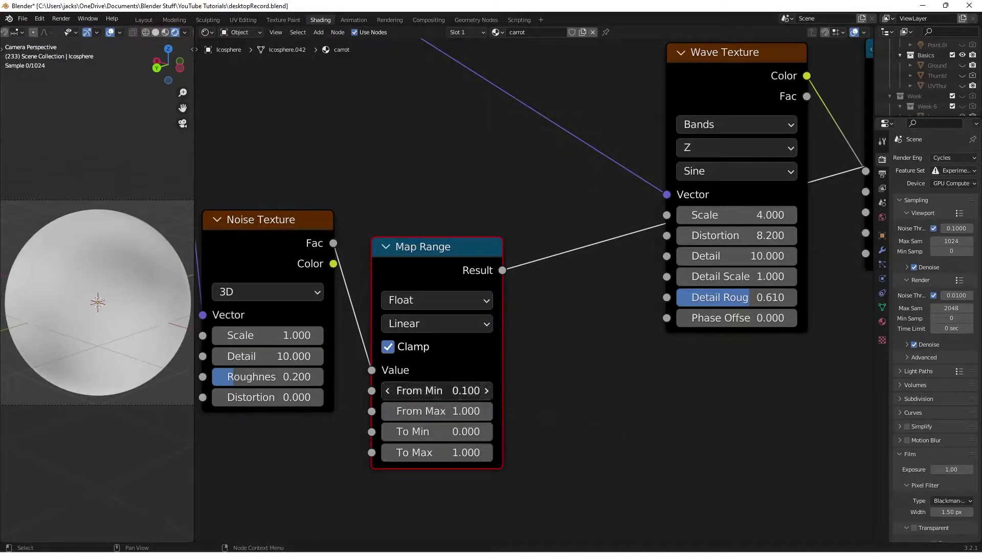
left_click(486, 390)
left_click(486, 391)
left_click(389, 412)
left_click(390, 413)
left_click(390, 412)
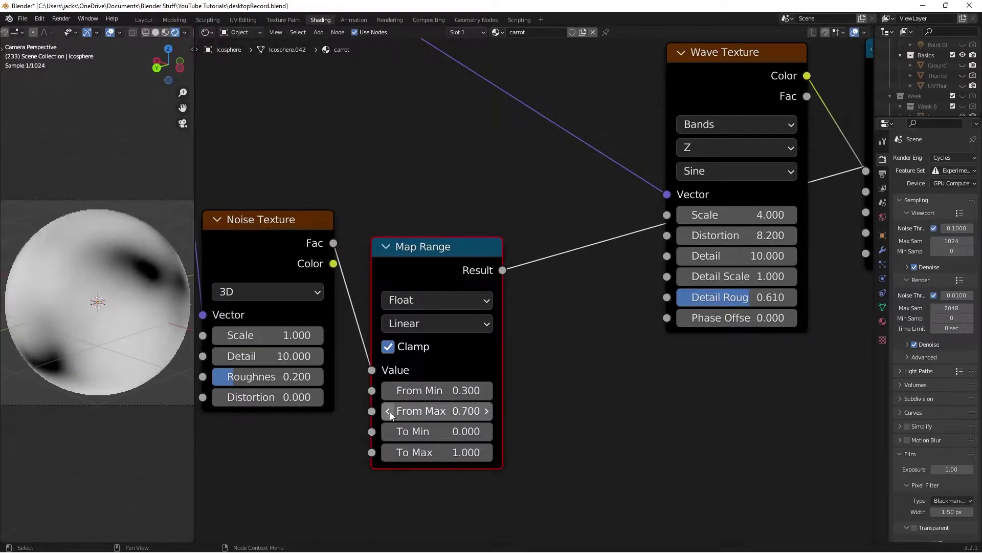
- Set the Noise Texture's Map Range to To Min -5 and To Max 5, and disable Clamp
left_click(421, 432)
type("-5")
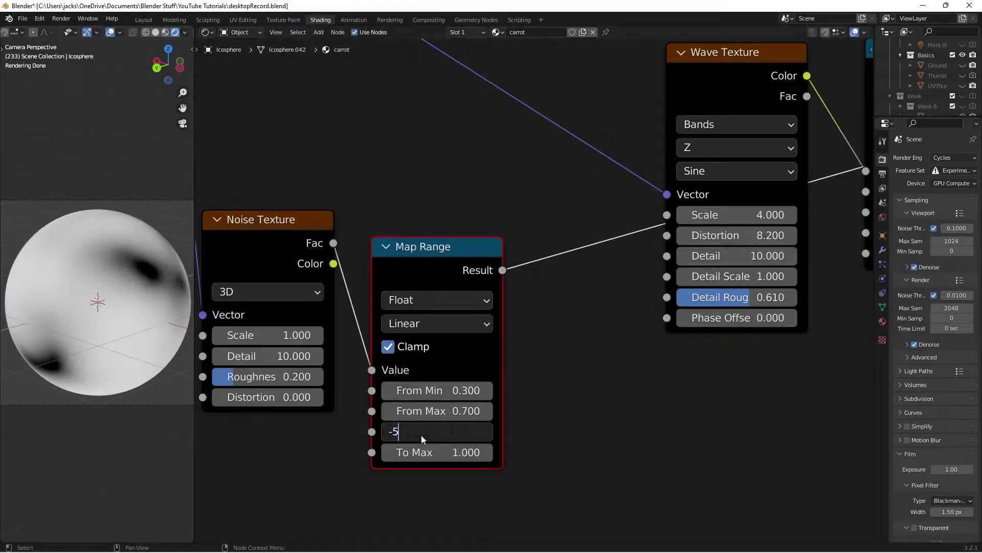
key("Return")
left_click(428, 452)
type("5")
key("Return")
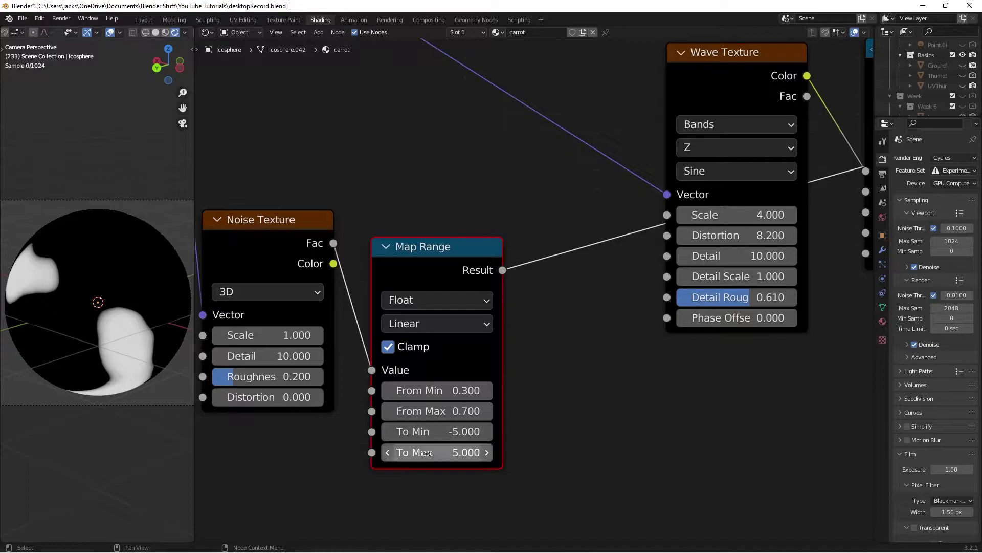
left_click(389, 347)
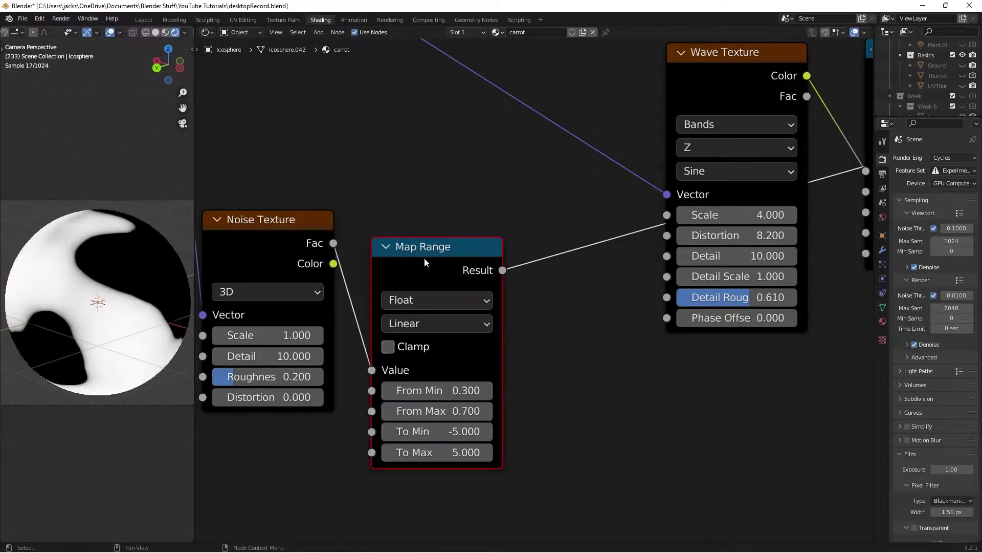
- Connect the noise Map Range's Result to the Wave Texture's Phase Offset and preview the wave's Map Range output
left_click_drag(404, 249, 401, 245)
scroll(68, 288, "down", 2)
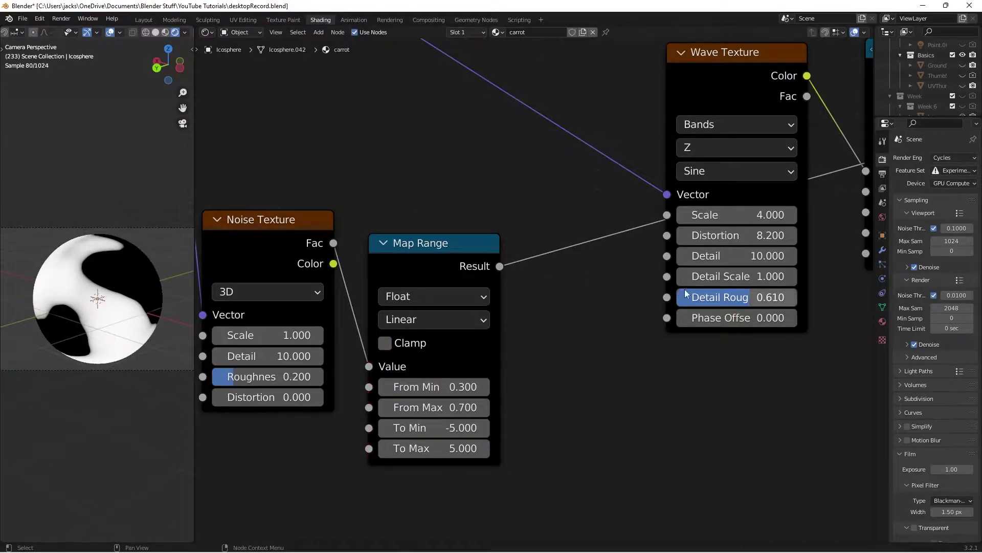
scroll(443, 322, "down", 2)
left_click_drag(430, 291, 563, 334)
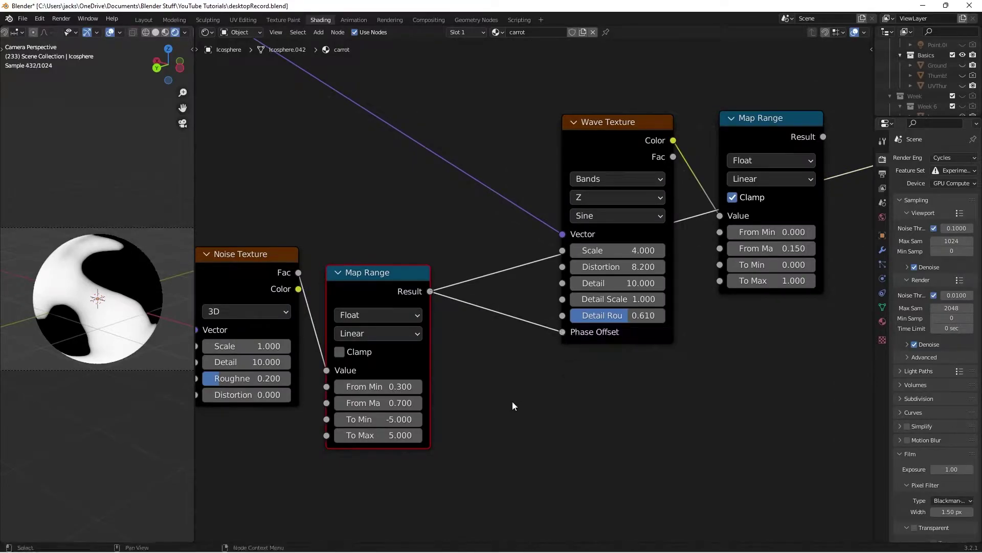
middle_click_drag(511, 401, 400, 439)
left_click(659, 166)
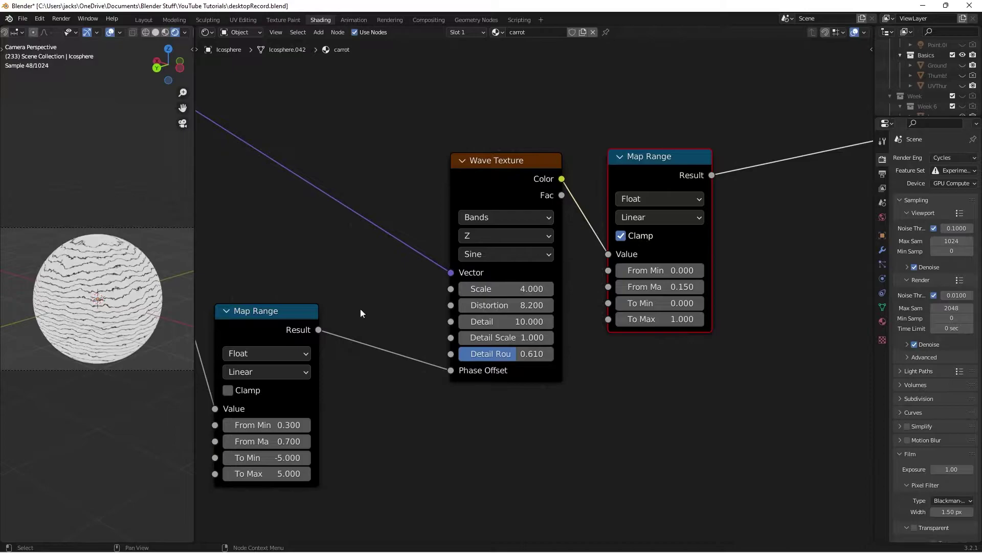
- Cut the link into the Wave Texture's Phase Offset and reconnect it to compare the stripe pattern
scroll(100, 307, "up", 2)
mouse_move(451, 366)
right_mouse_down("ctrl")
mouse_move(406, 387)
mouse_move(403, 452)
right_mouse_up("ctrl")
left_click_drag(318, 329, 446, 371)
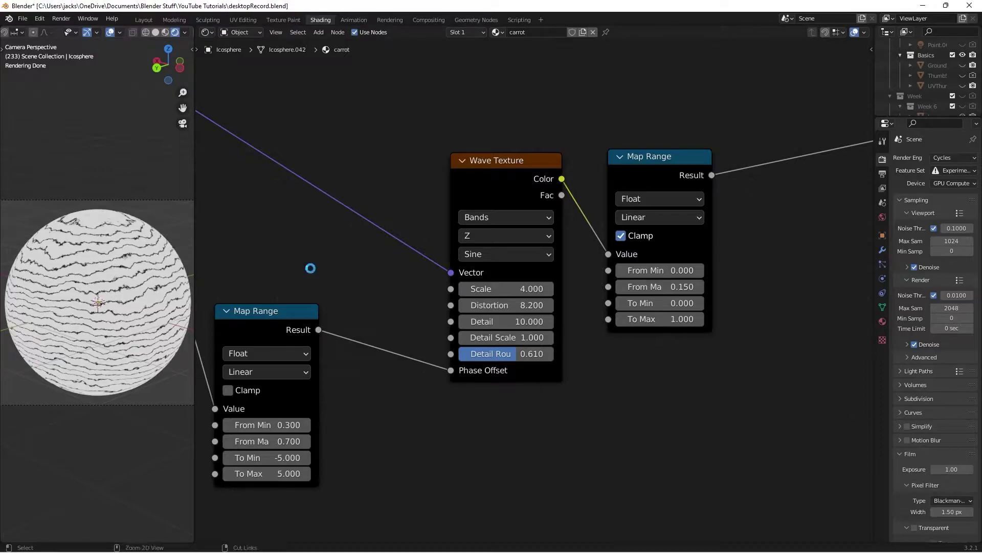
- Move the Wave Texture and its Map Range closer to the noise nodes, and save the file
key("ctrl+s")
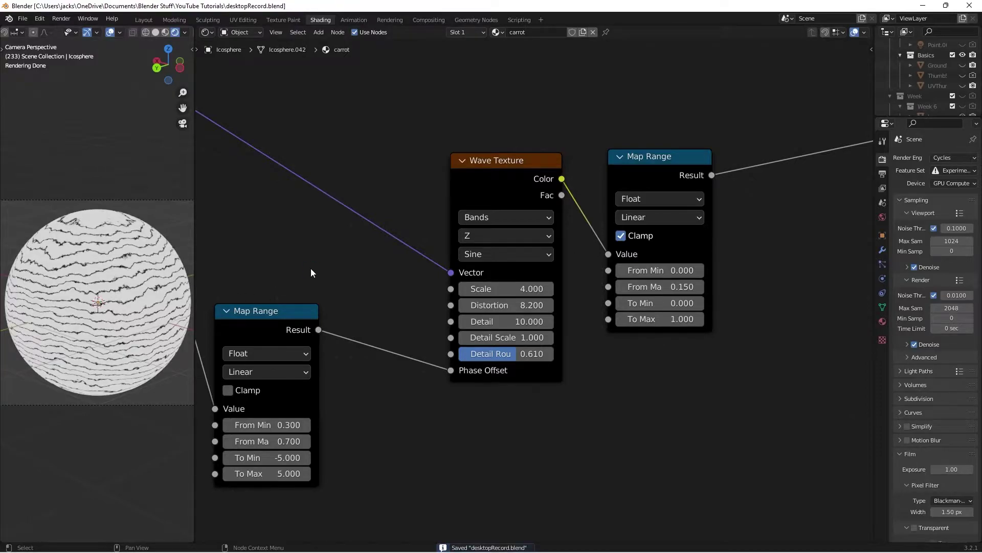
scroll(313, 268, "down", 6)
middle_click_drag(584, 171, 540, 237)
left_click(575, 280)
left_click_drag(401, 259, 634, 382)
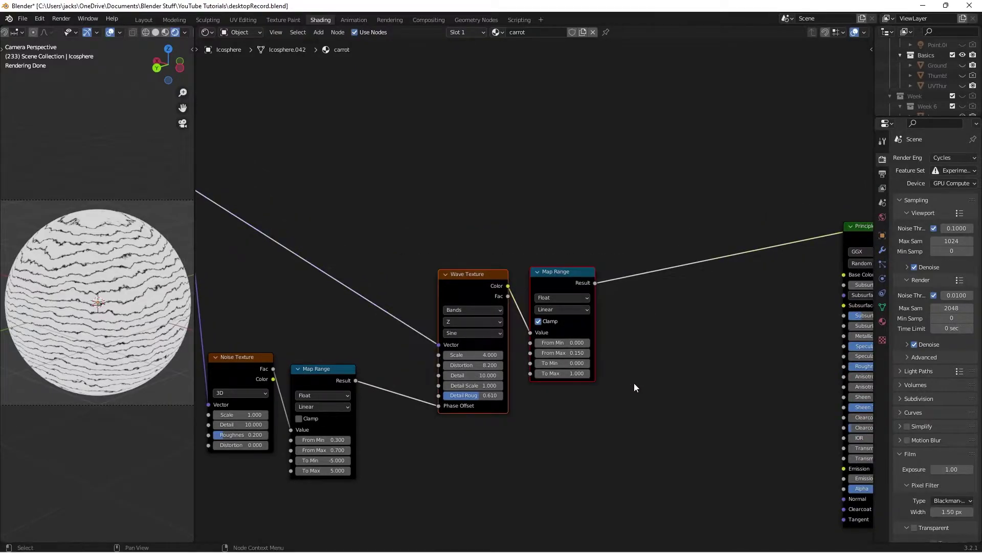
key("g")
left_click(575, 351)
left_click(578, 361)
key("ctrl+s")
- Add a second Noise Texture in the empty space above the Mapping and Wave Texture nodes
scroll(587, 342, "up", 2)
middle_click_drag(440, 148, 542, 323)
scroll(586, 345, "down", 3)
key("shift+a")
type("noise")
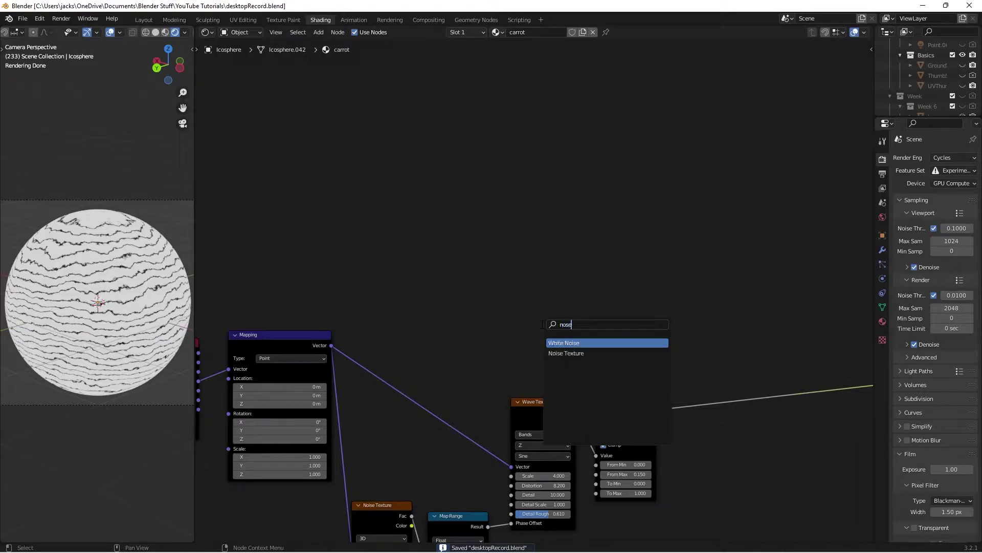
key("Return")
left_click(388, 239)
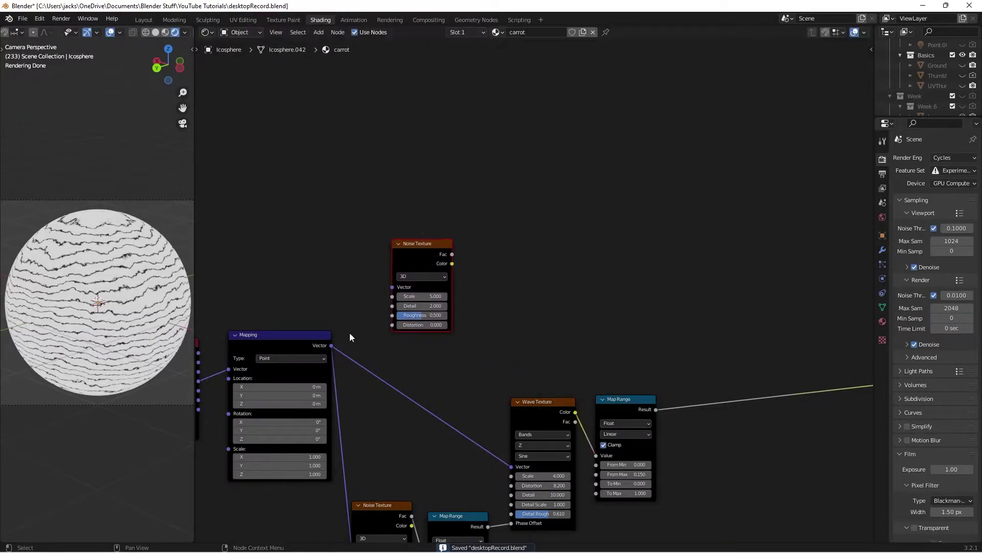
- Connect the Mapping node's Vector to the new Noise Texture and preview the noise on the sphere
left_click_drag(331, 346, 392, 287)
left_click(411, 262)
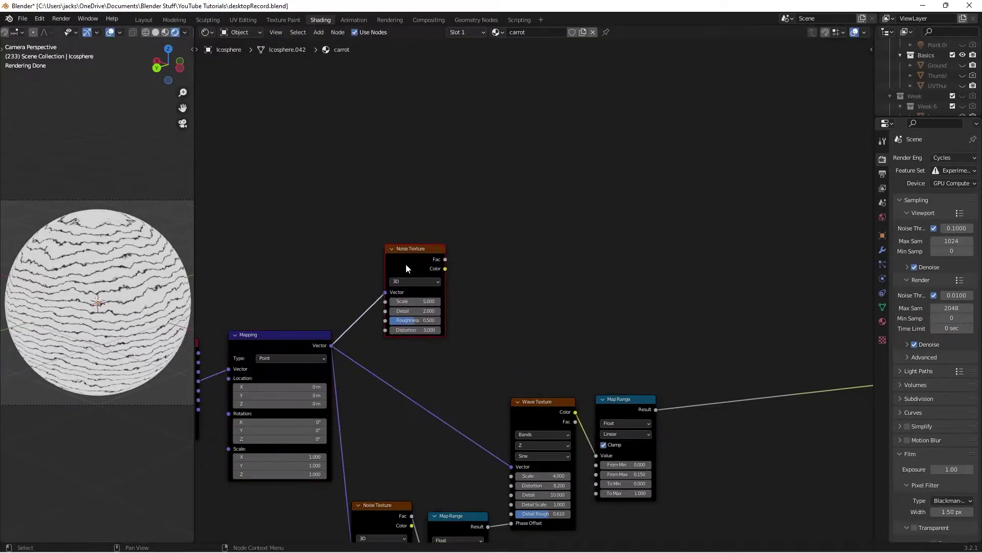
left_click(409, 262, "ctrl+shift")
scroll(533, 261, "up", 1)
scroll(522, 275, "up", 2)
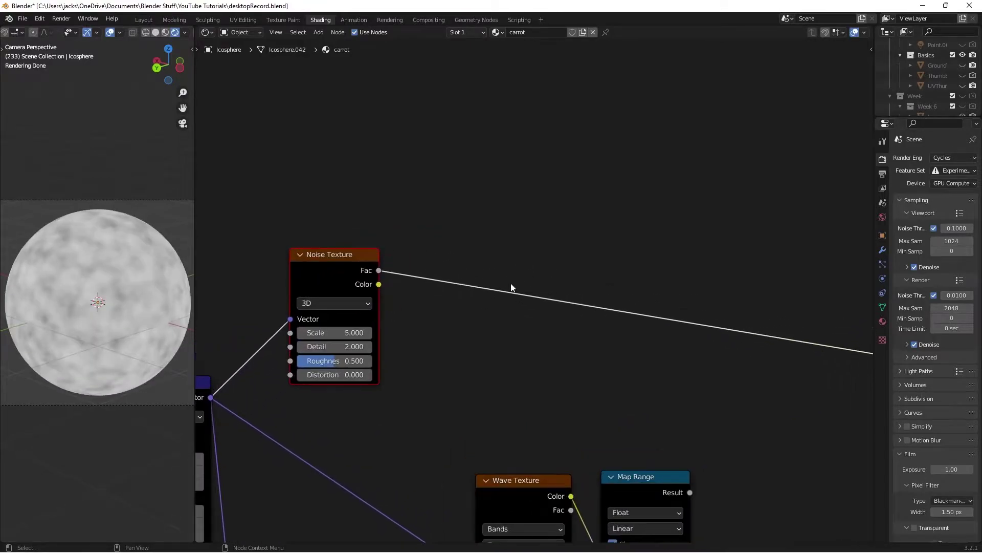
- Set the new Noise Texture's Scale to 10 and its Detail to 10
left_click(340, 333)
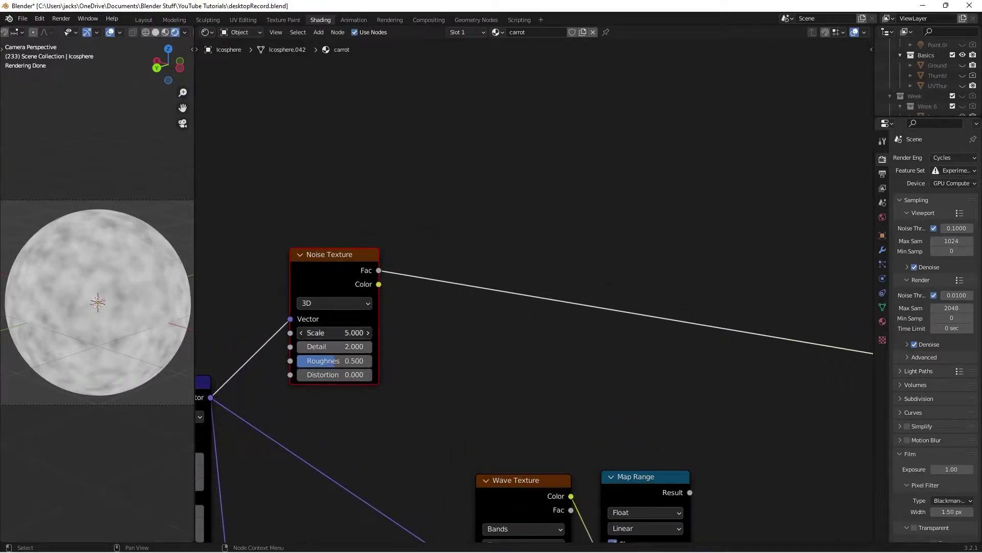
type("10")
key("Return")
left_click(343, 347)
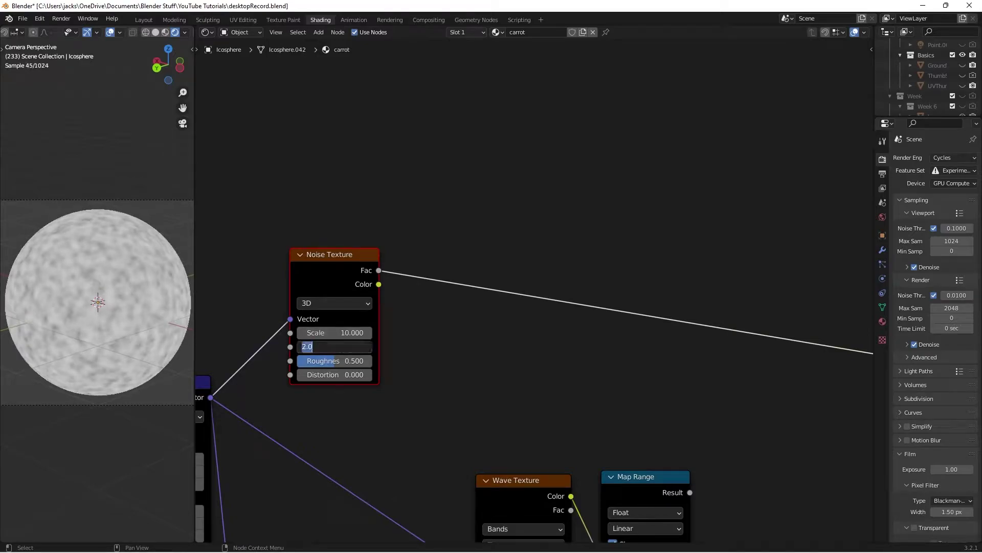
type("10")
key("Return")
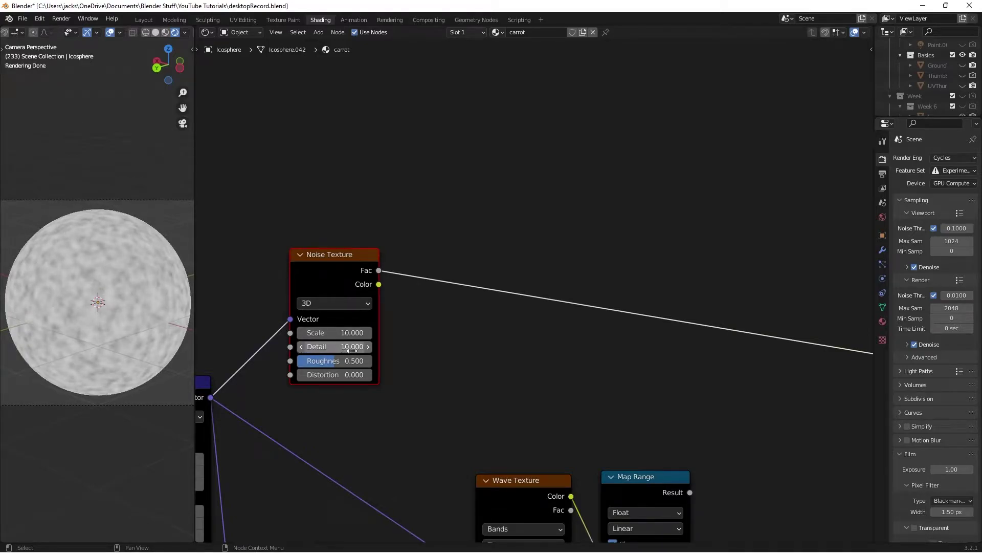
- Insert a Math node after the new Noise Texture's Fac output and switch its operation to Greater Than
left_click(493, 394)
key("shift+a")
left_click(493, 394)
type("add")
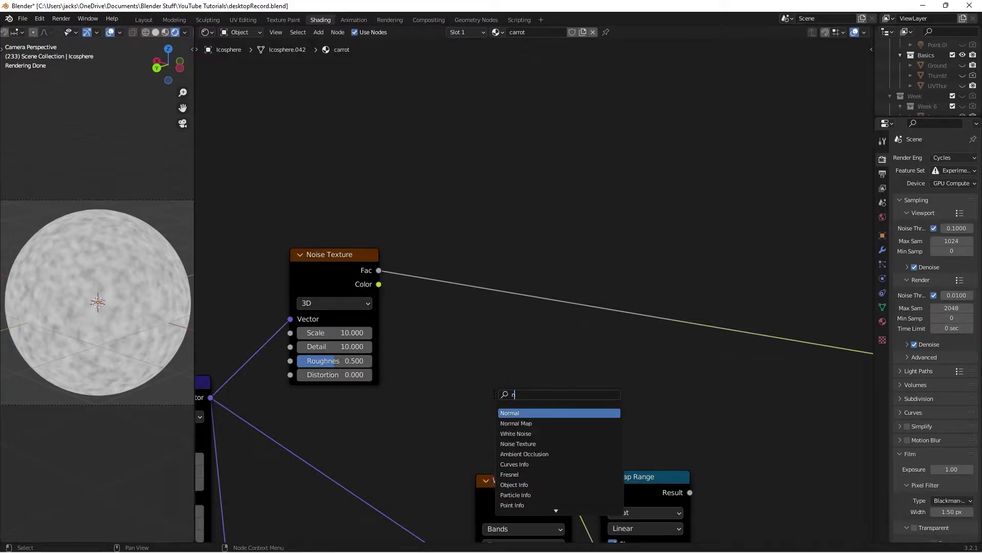
key("Return")
left_click(437, 234)
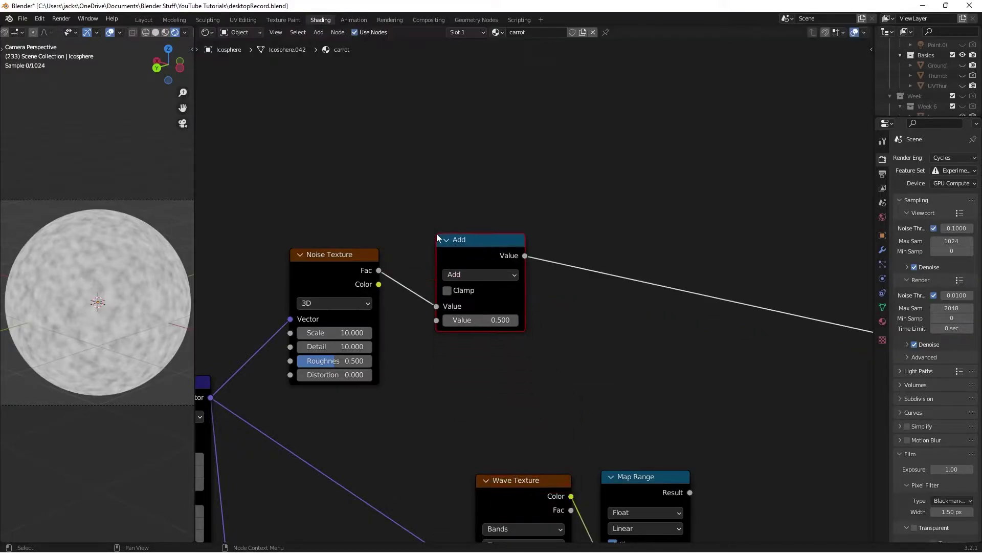
left_click_drag(469, 243, 460, 257)
left_click(468, 289)
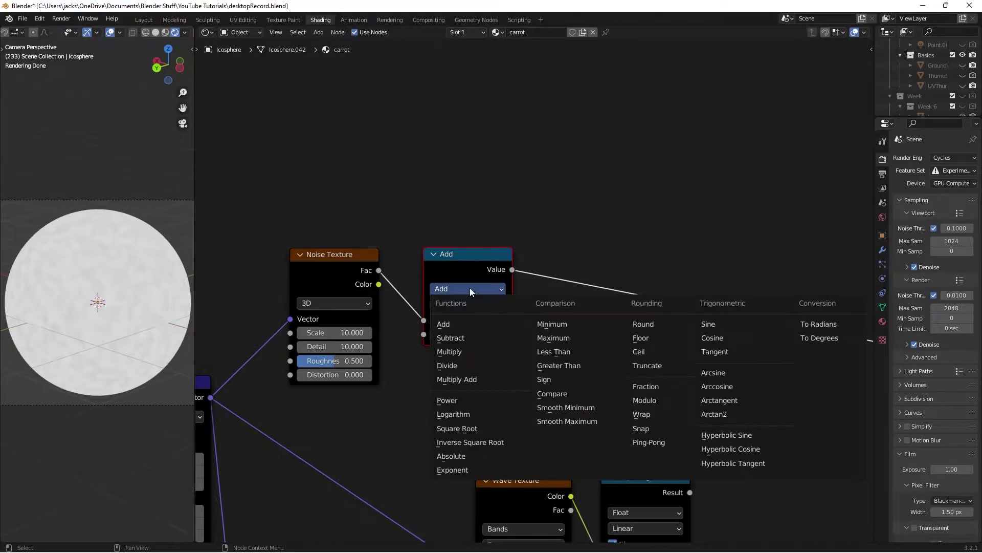
left_click(566, 363)
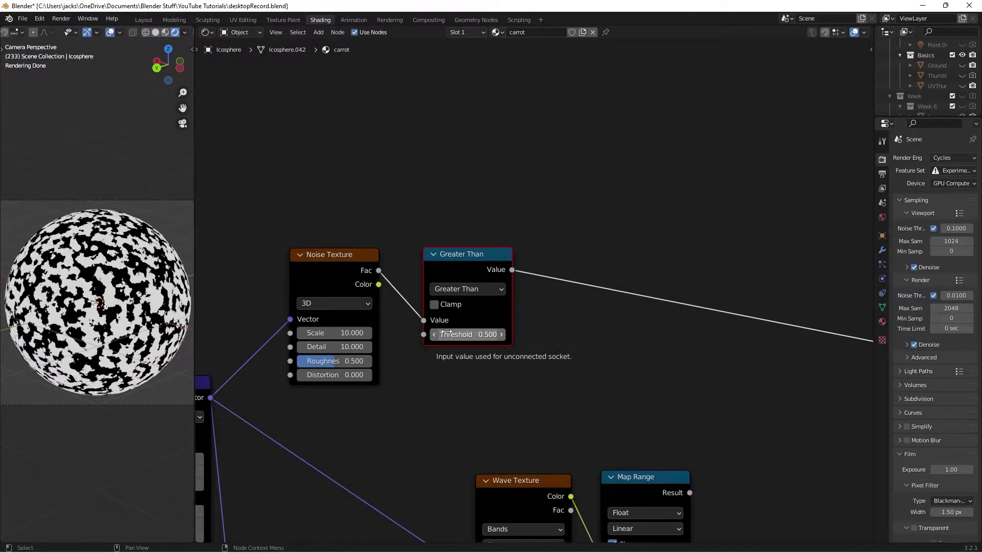
- Set the Greater Than threshold to 0.55, shift the node closer to the Noise Texture, and save the file
left_click(443, 332)
type("0.55")
key("Return")
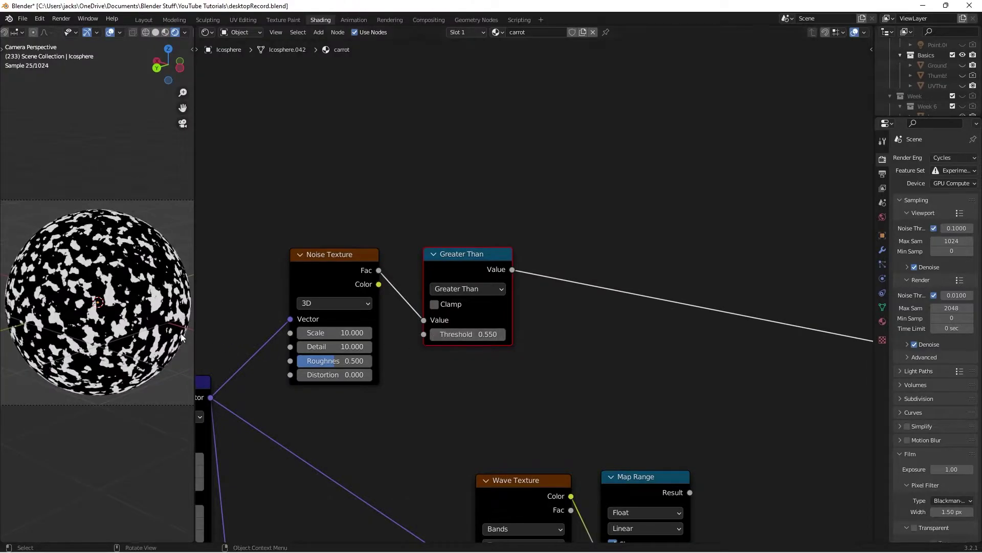
left_click_drag(456, 262, 444, 266)
left_click(589, 358)
key("ctrl+s")
- Add a Mix node above the wave's Map Range and connect the Greater Than Value to its Fac
middle_click_drag(622, 364, 560, 337)
scroll(602, 370, "down", 3)
key("shift+a")
left_click(600, 354)
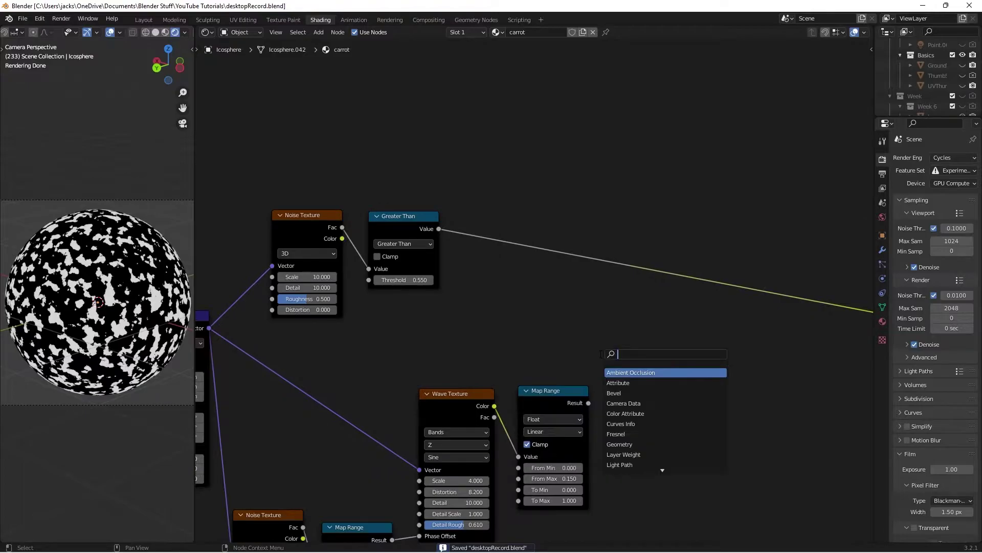
type("mix")
key("Return")
left_click(615, 282)
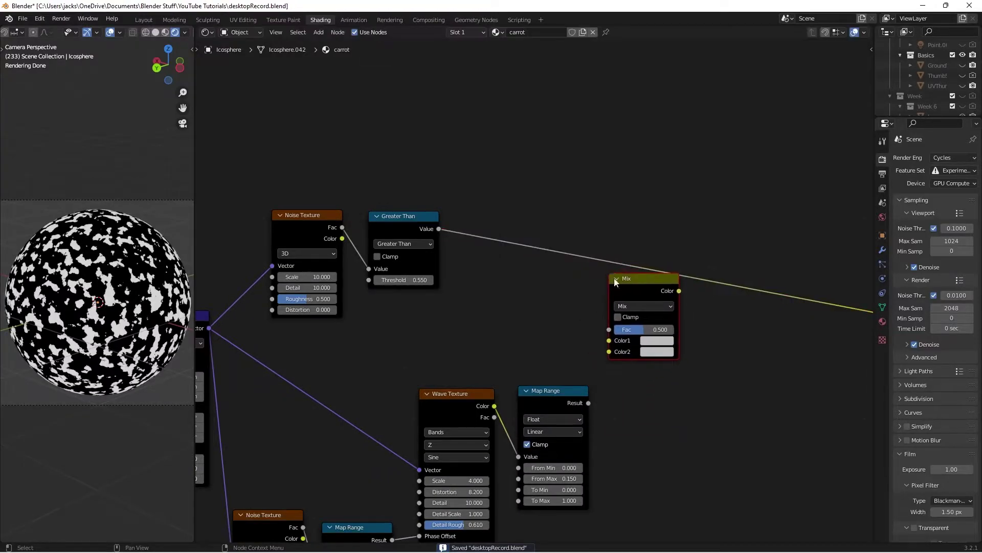
left_click_drag(439, 228, 609, 329)
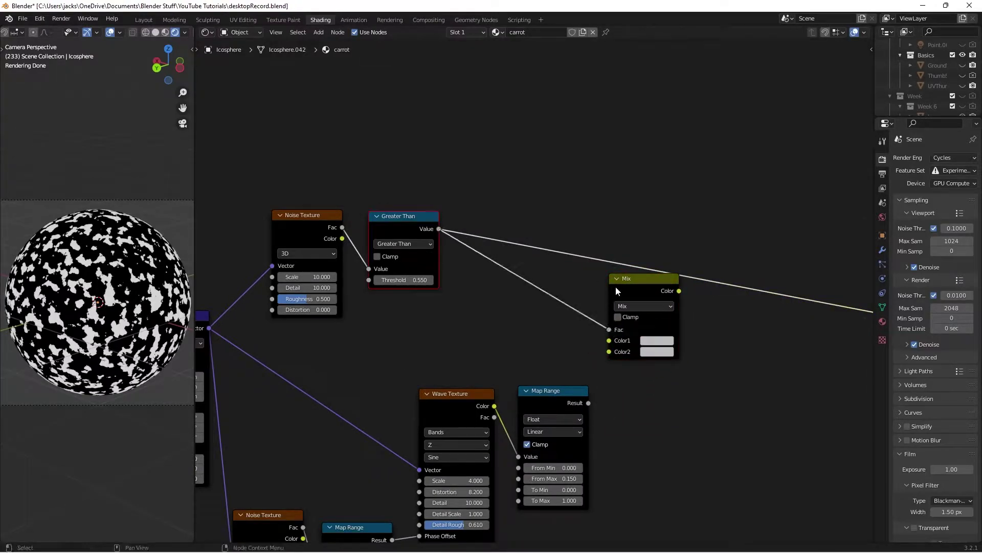
left_click_drag(616, 286, 648, 303)
left_click(648, 303)
- Connect the wave's Map Range Result to the Mix node's Color2, make Color1 pure white, preview the Mix, and save
scroll(597, 308, "up", 1)
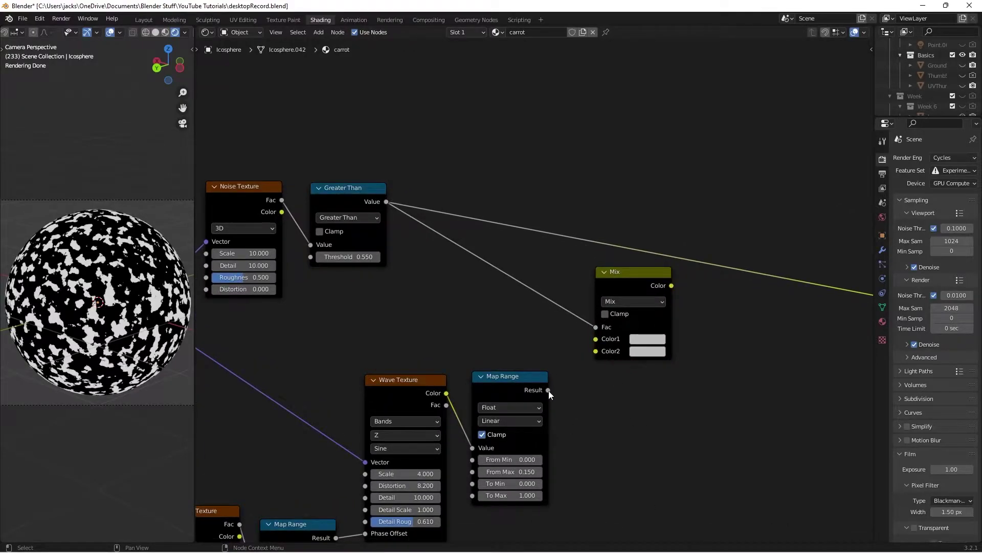
left_click_drag(549, 391, 596, 351)
left_click(648, 339)
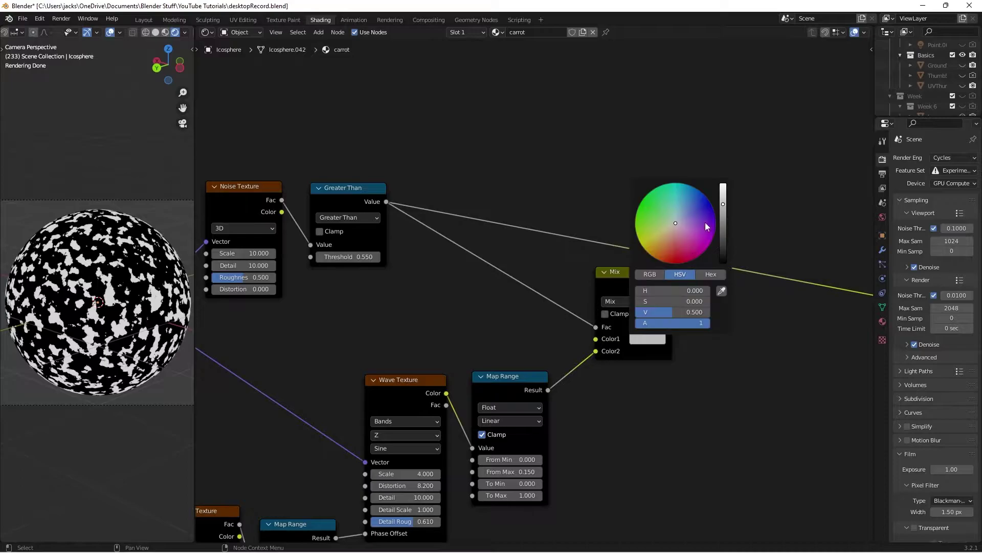
left_click_drag(724, 208, 723, 184)
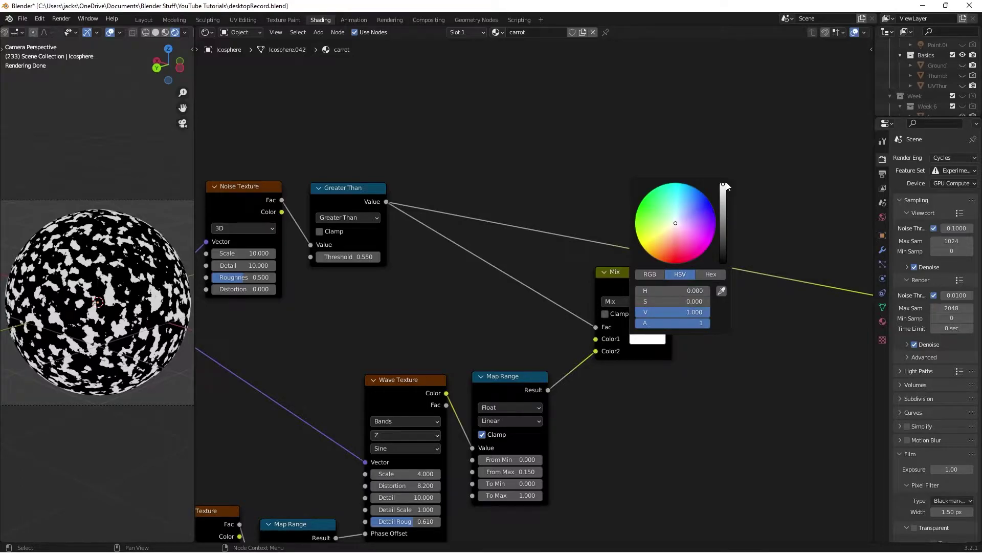
left_click(628, 270, "ctrl+shift")
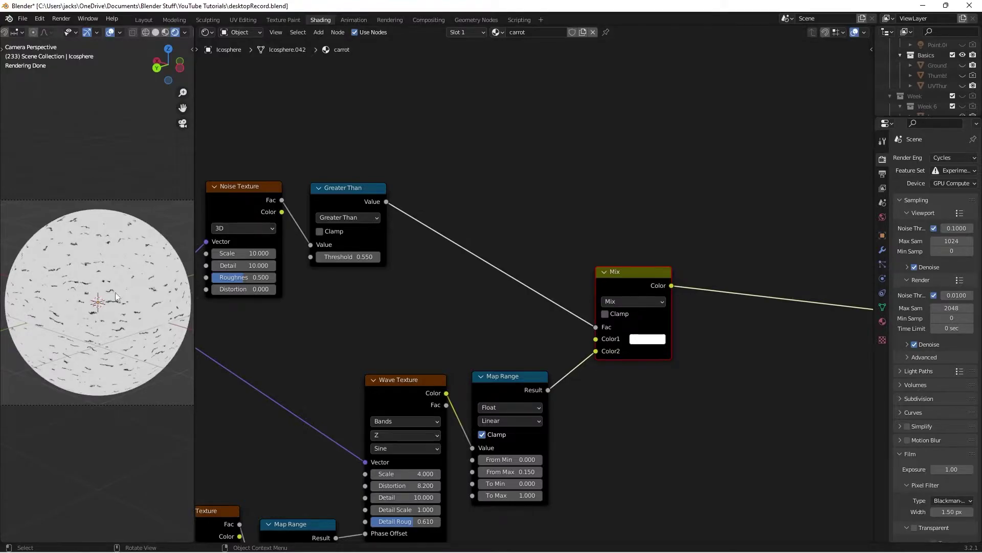
key("ctrl+s")
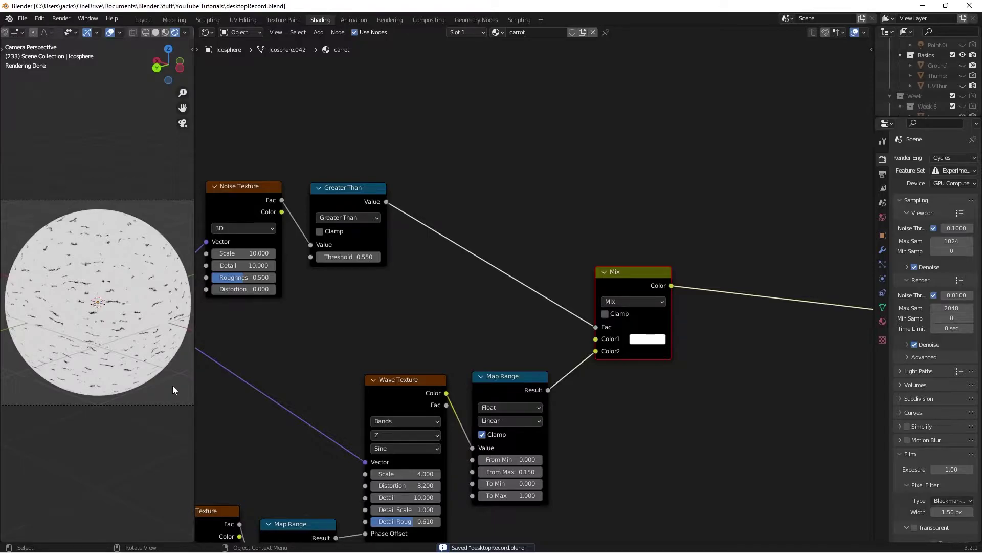
- Save the file and move the Mix node closer to the wave's Map Range
left_click(667, 402)
middle_click_drag(667, 402, 585, 416)
key("ctrl+s")
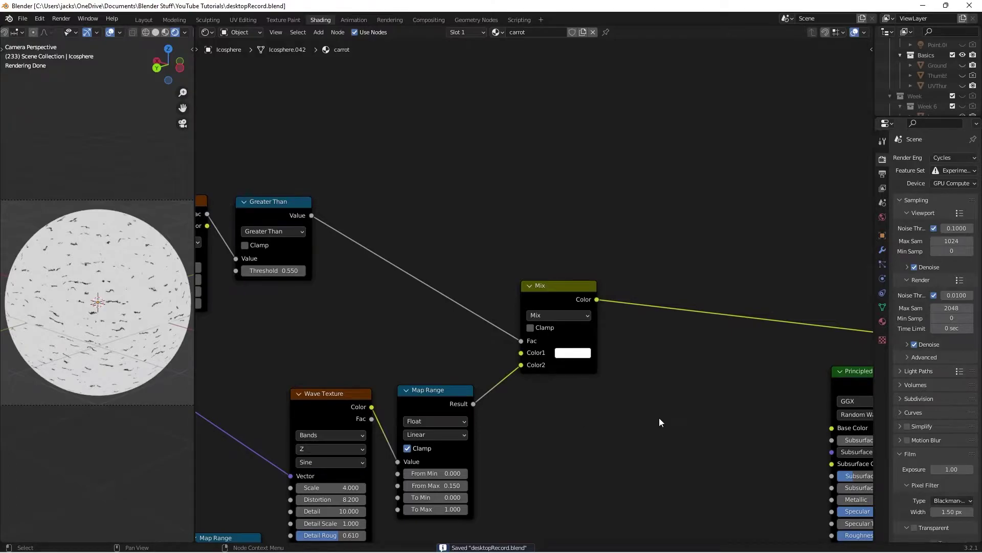
middle_click_drag(659, 418, 595, 344)
left_click_drag(468, 229, 443, 248)
left_click(554, 363)
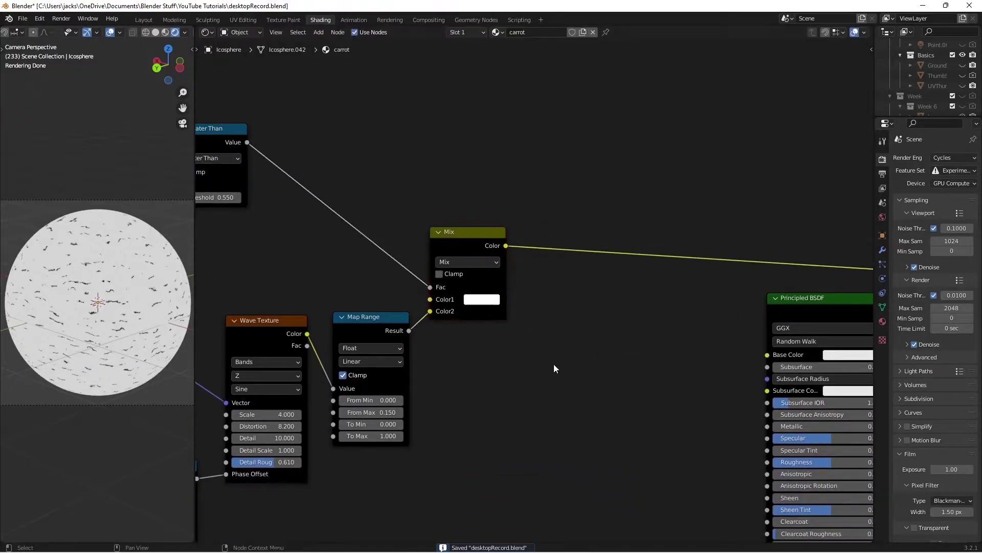
- Add a Bump node in the empty space beside the lower part of the Principled BSDF
middle_click_drag(588, 386, 551, 330)
scroll(551, 331, "down", 1)
key("shift+a")
left_click(551, 331)
type("bump")
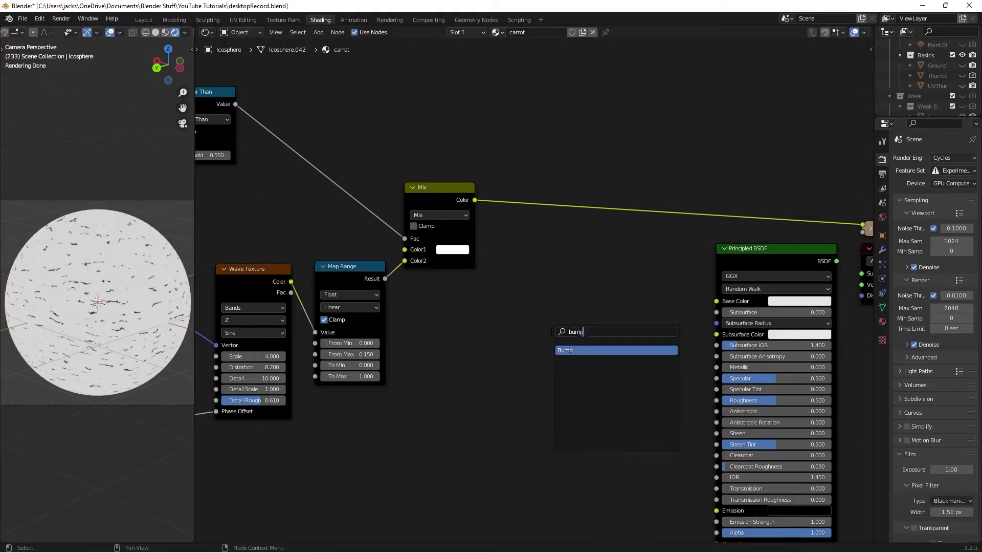
key("Return")
left_click(595, 408)
scroll(594, 409, "down", 1)
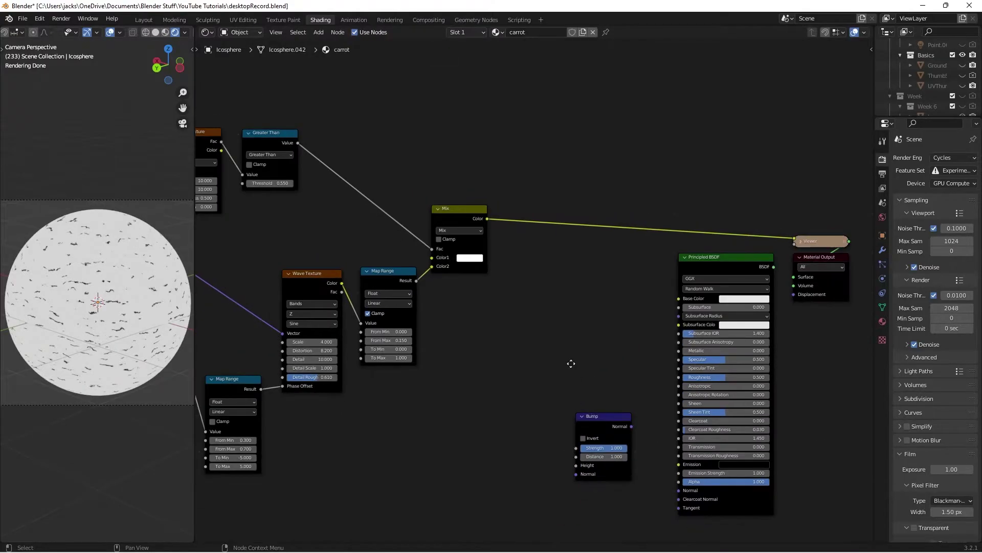
- Route the Mix Color through the Bump's Height into the Principled BSDF's Normal with Strength 0.25, and preview the Principled BSDF
middle_click_drag(570, 362, 559, 301)
left_click_drag(473, 157, 562, 403)
left_click(590, 385)
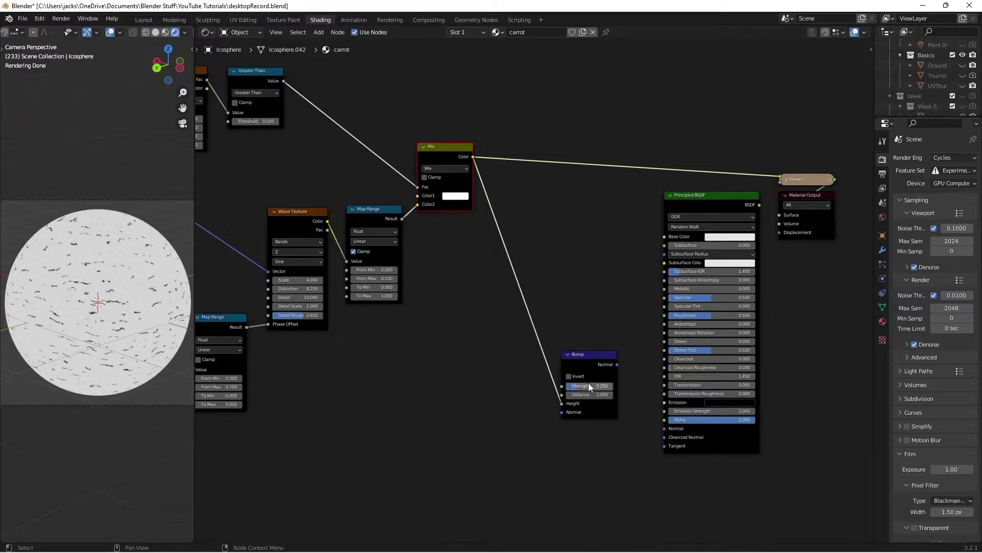
left_click_drag(617, 365, 664, 428)
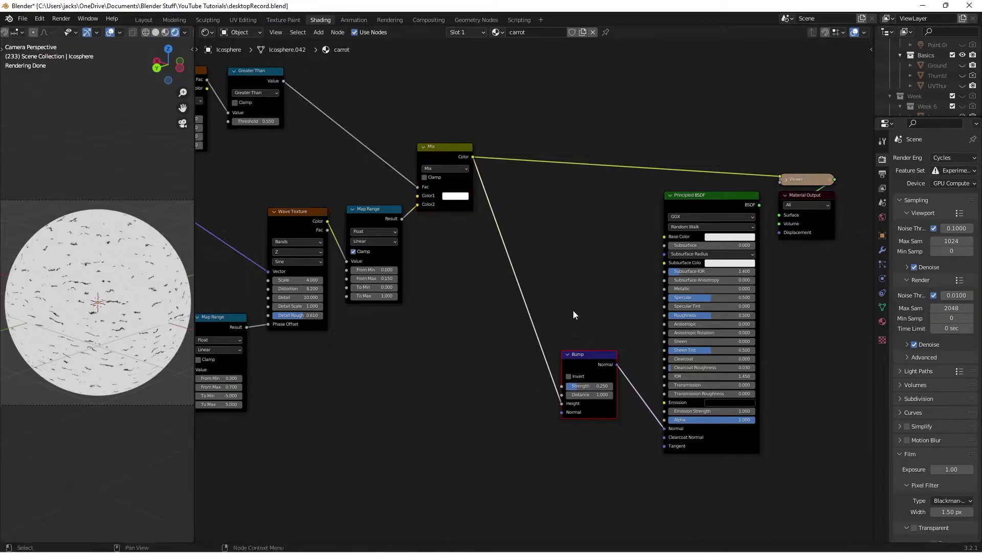
left_click(714, 449, "ctrl+shift")
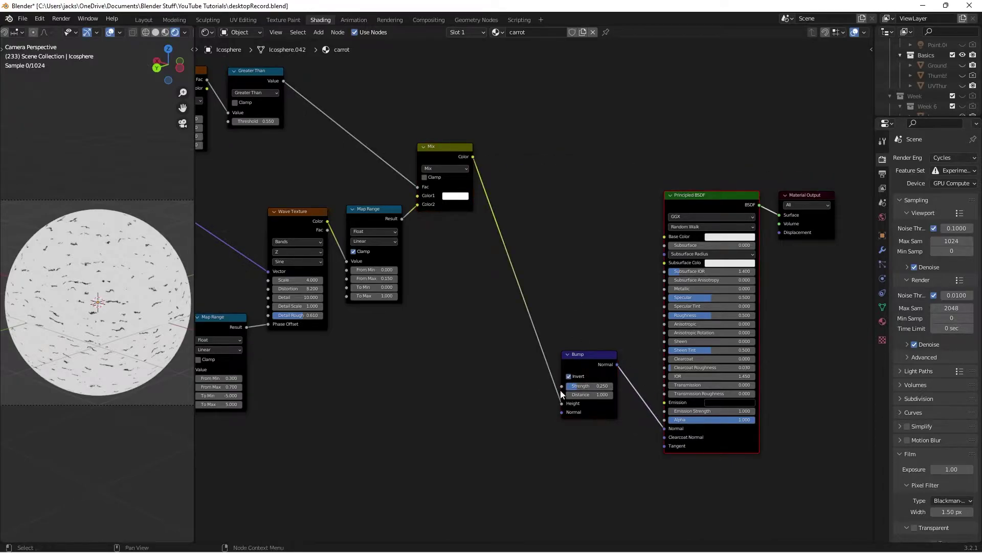
- Turn off Invert on the Bump node, move the node lower beside the Normal input, and save the file
left_click(569, 376)
left_click_drag(599, 361, 597, 410)
scroll(309, 337, "up", 1)
scroll(75, 306, "up", 1)
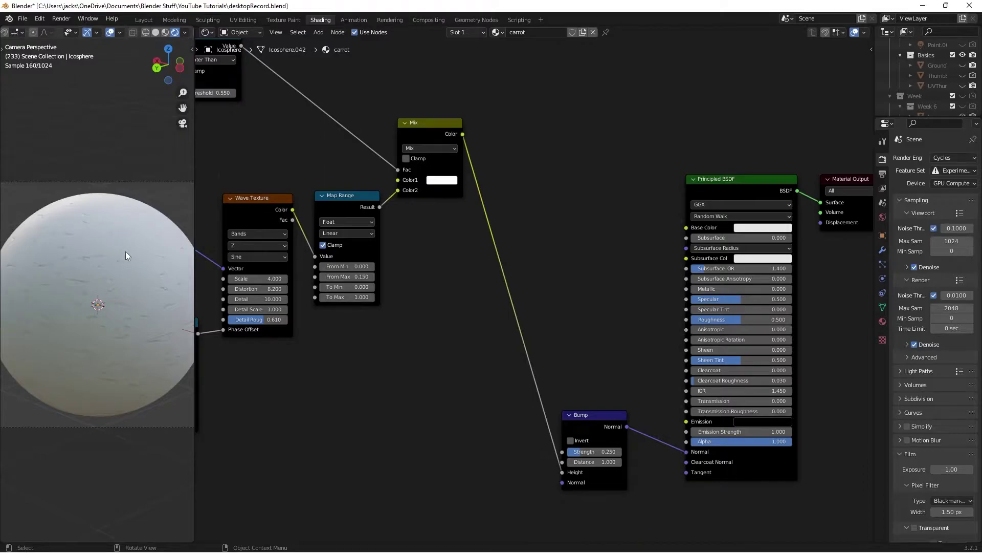
key("ctrl+s")
- Move all the coordinate, texture and Mix nodes down together until the Mix is level with the Bump node
scroll(468, 281, "down", 4)
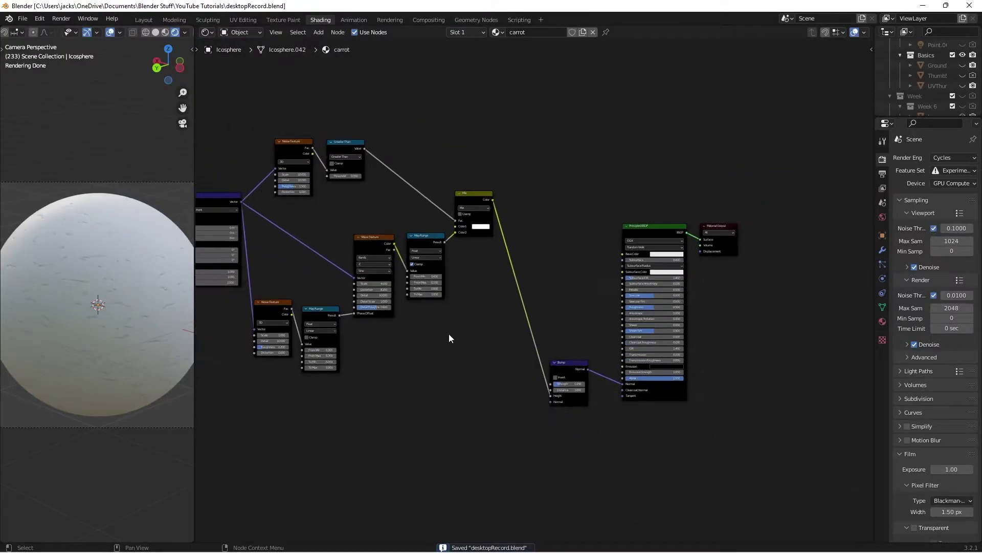
left_click_drag(212, 111, 552, 330)
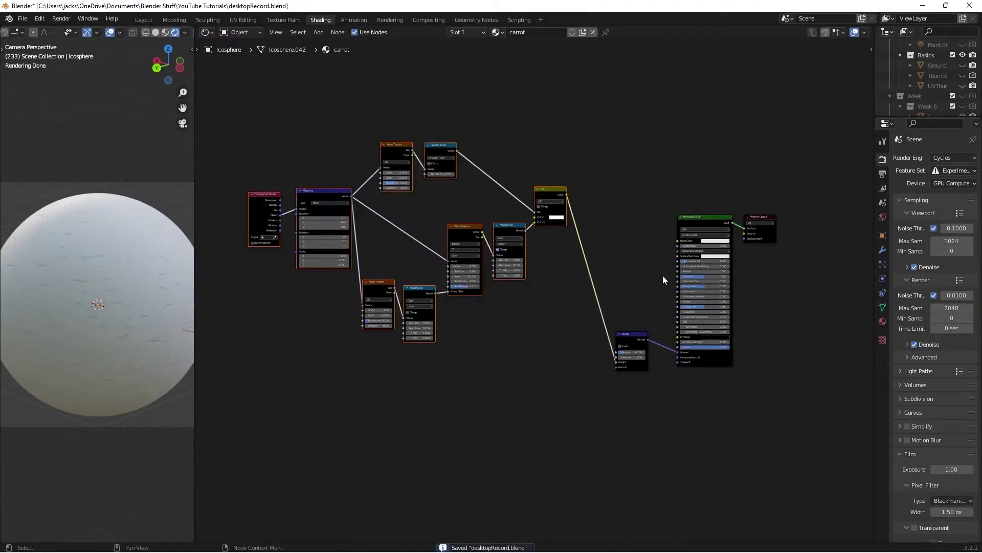
key("g")
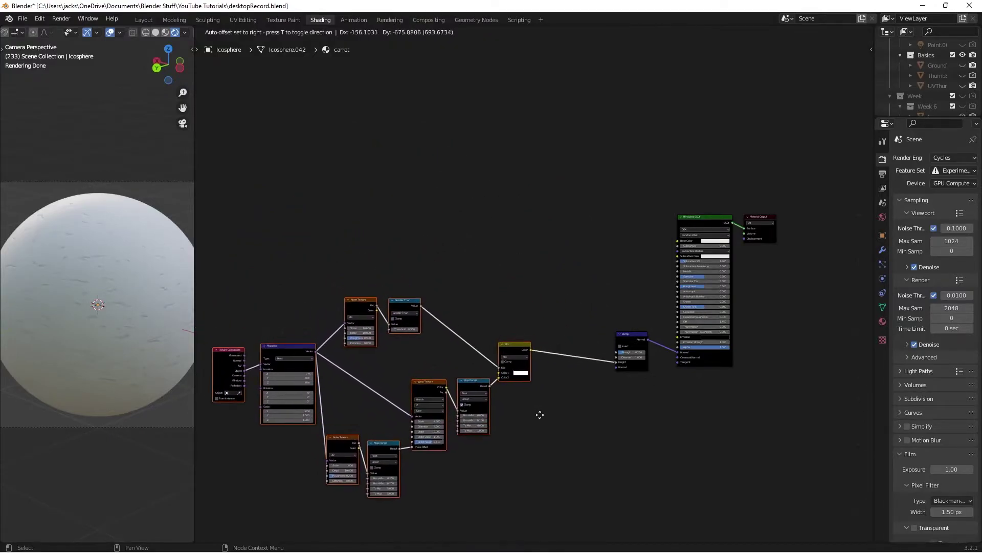
left_click(492, 418)
scroll(528, 306, "down", 1)
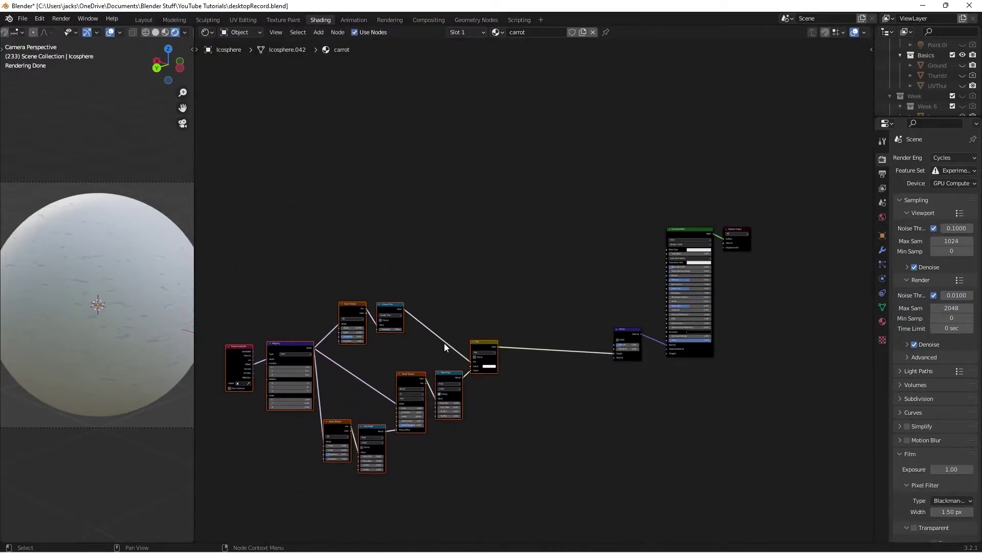
- Shift the texture, Greater Than and Map Range nodes up beside the Mapping node, raise the Mix node, and save
left_click_drag(335, 286, 470, 487)
key("g")
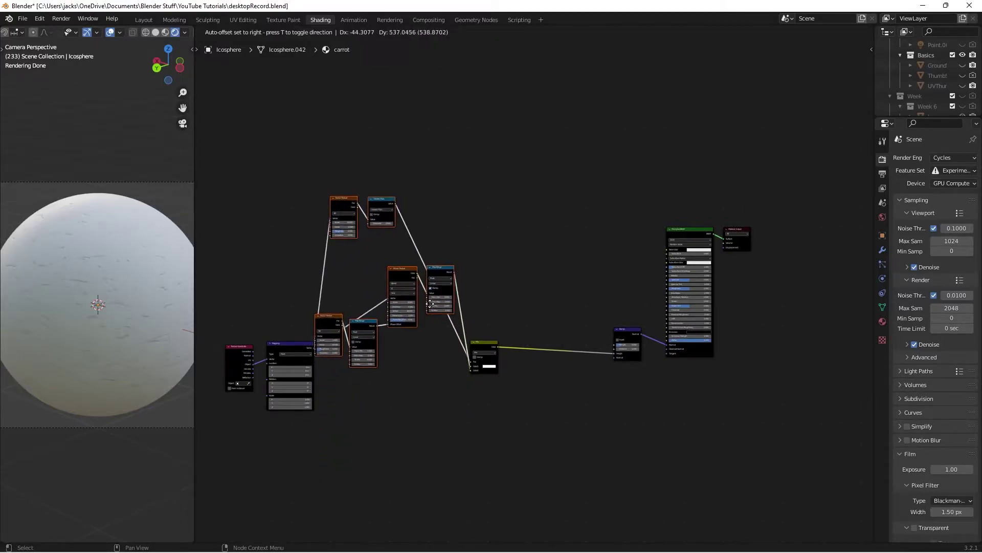
left_click(453, 389)
left_click_drag(479, 339, 511, 275)
key("ctrl+s")
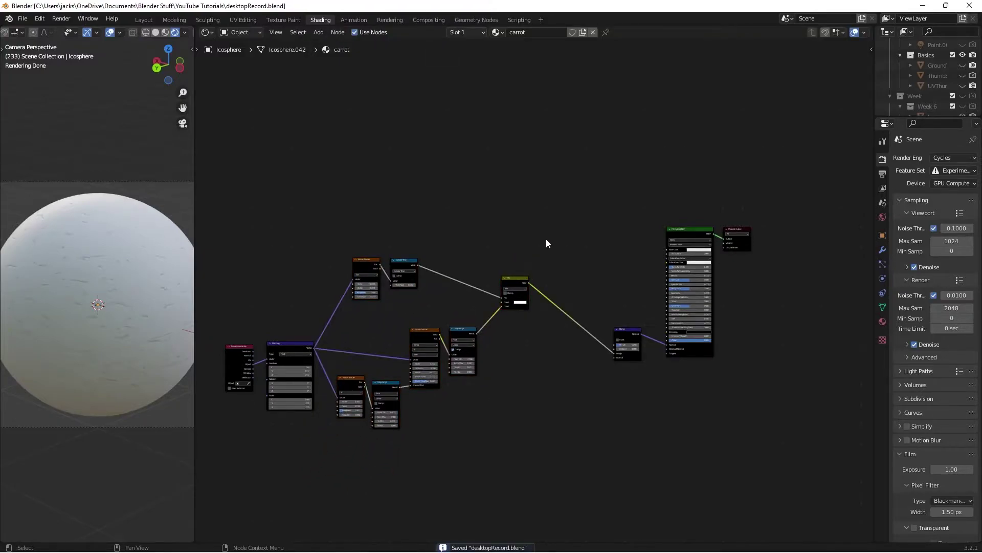
- Add a second Mix node in the space before the Principled BSDF's Base Color
scroll(545, 238, "up", 3)
key("shift+a")
type("mix")
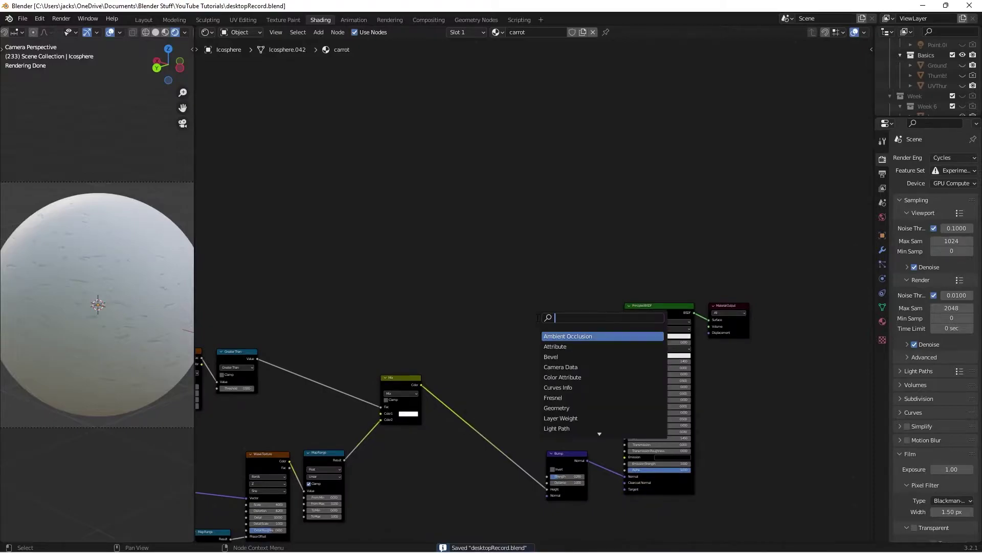
key("Return")
left_click(523, 285)
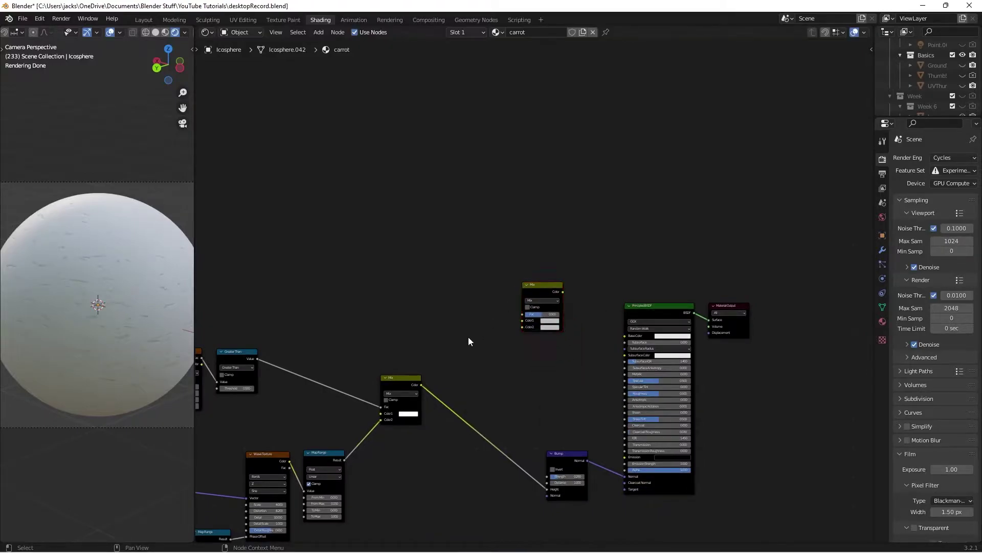
- Drive the new Mix node's Fac with the first Mix node's Color output and set its Color1 to hex F5B55F
scroll(468, 337, "up", 2)
left_click_drag(336, 438, 499, 324)
scroll(499, 324, "up", 1)
left_click(550, 350)
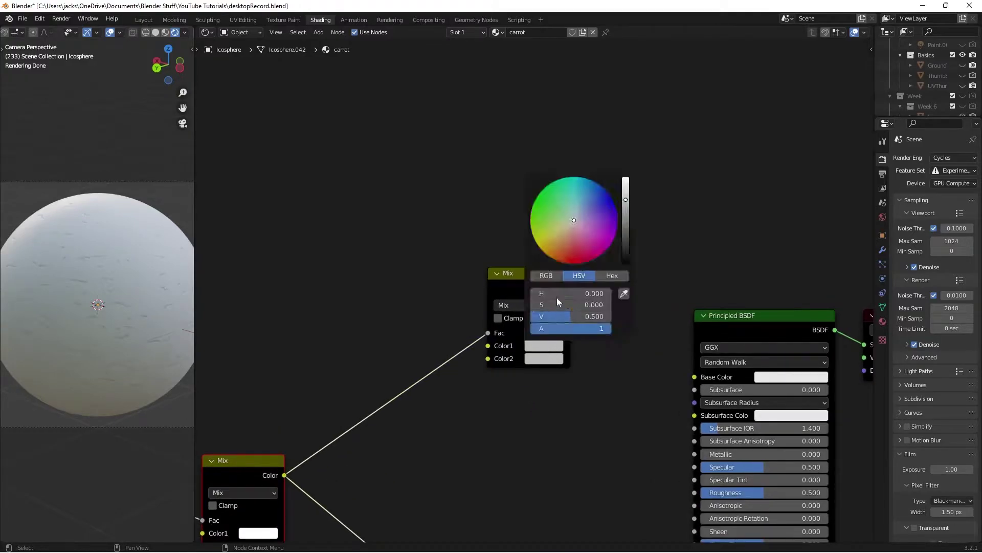
left_click(604, 275)
left_click(570, 294)
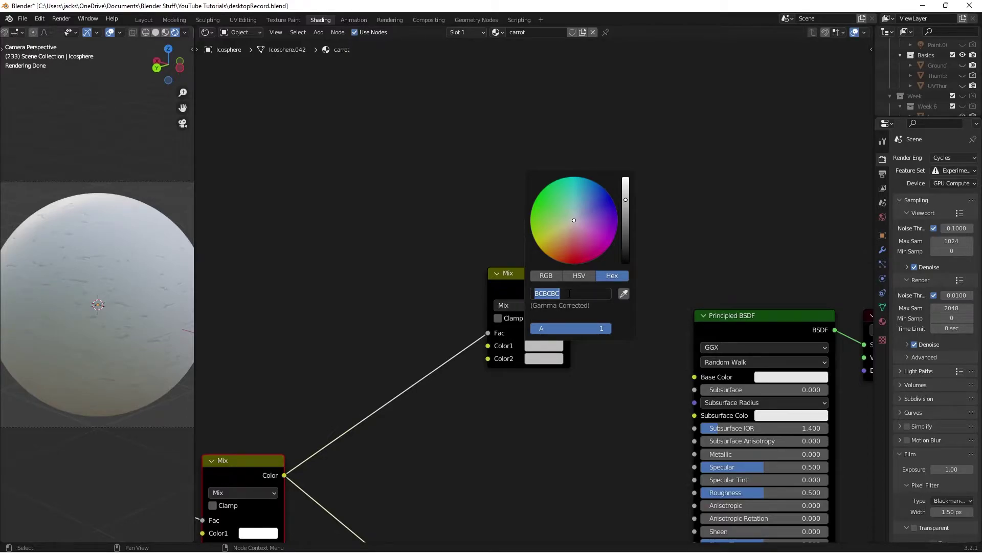
type("F5B55F")
key("Return")
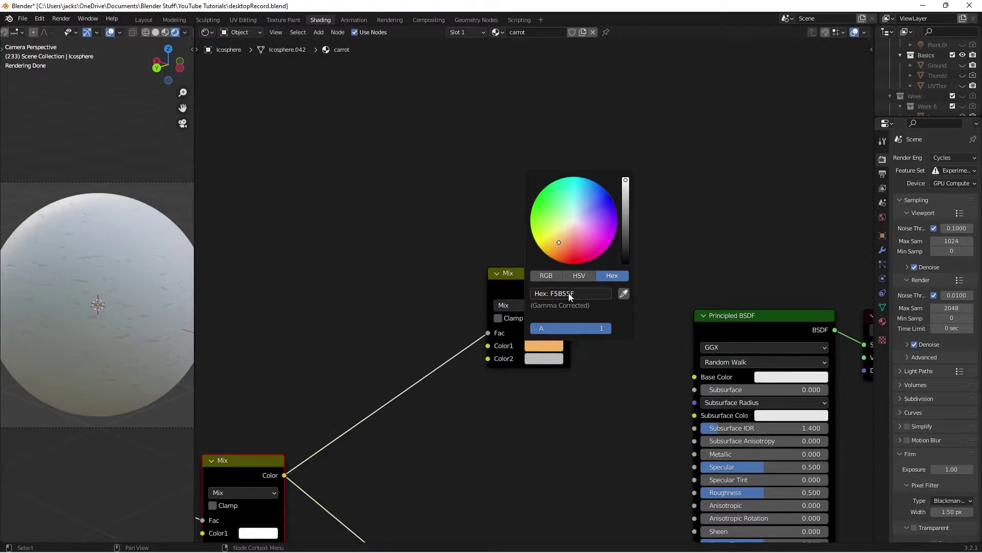
- Set the new Mix node's Color2 to hex ED9121 and preview its colours on the sphere
left_click(540, 360)
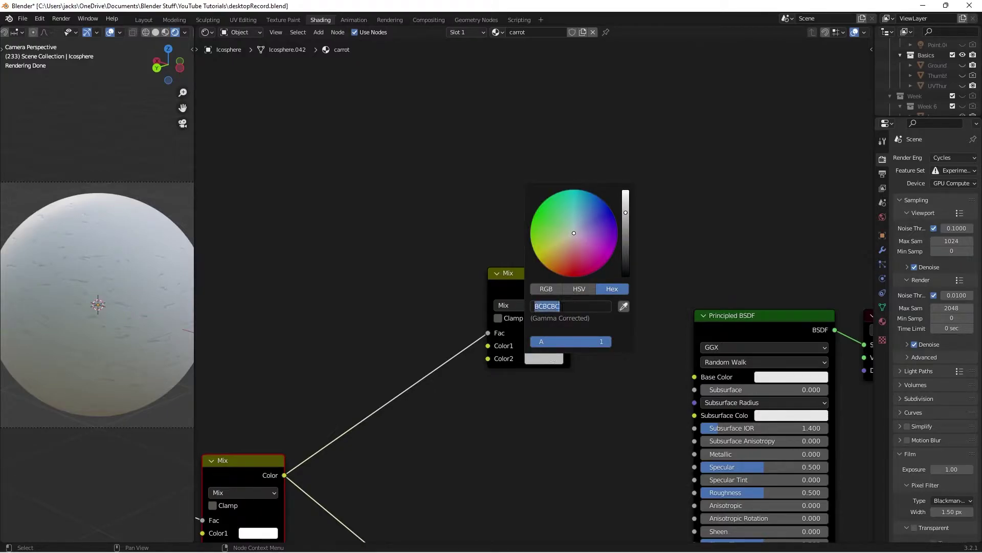
type("ED9121")
key("Return")
left_click(510, 286, "ctrl+shift")
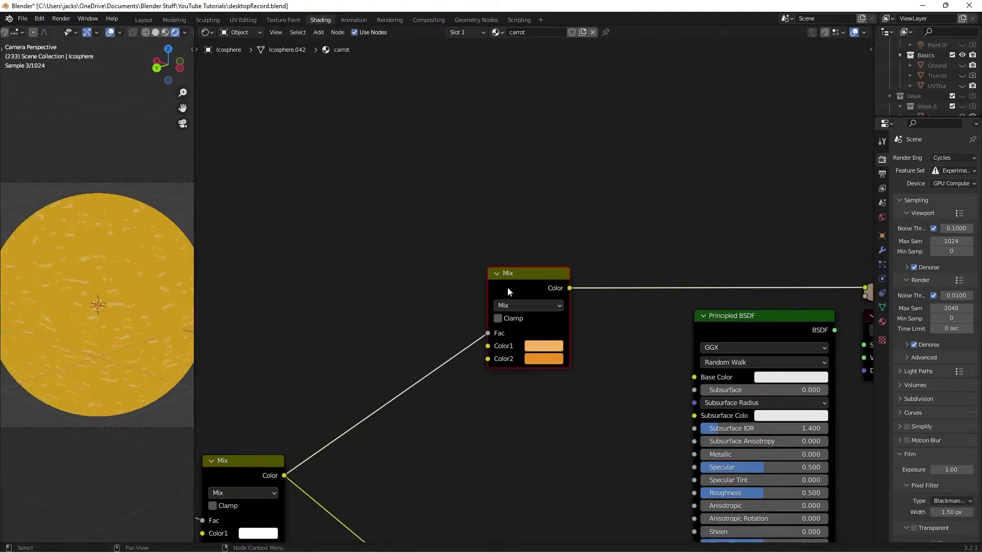
- Move the orange Mix node away from the Principled BSDF, save, and add a Hue Saturation Value node right after it
mouse_move(507, 286)
left_mouse_down()
mouse_move(487, 286)
mouse_move(505, 282)
left_mouse_up()
key("ctrl+s")
left_click(369, 277)
left_click(597, 254)
key("shift+a")
left_click(599, 254)
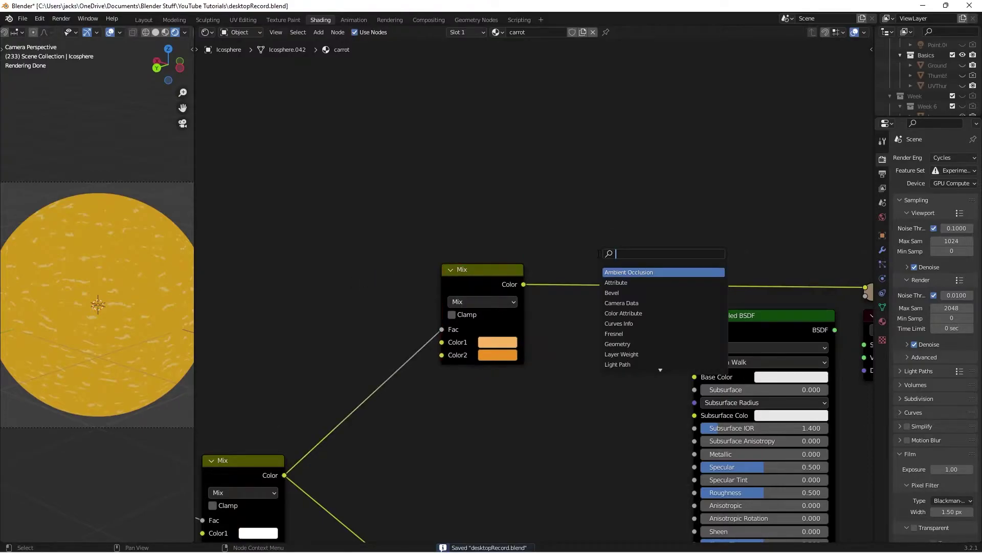
type("hue")
key("Return")
left_click(535, 260)
- Connect the Hue Saturation Value node's Color to the Principled BSDF's Base Color and preview the full shader on the sphere
mouse_move(606, 280)
left_mouse_down()
mouse_move(598, 288)
mouse_move(698, 346)
mouse_move(696, 378)
left_mouse_up()
left_click(580, 295)
left_click(747, 342, "ctrl+shift")
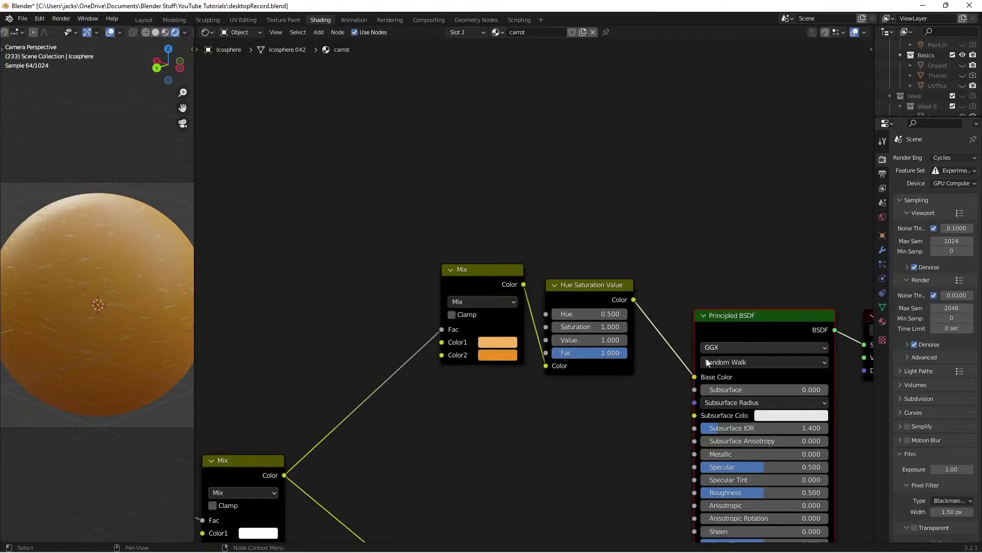
left_click(112, 288)
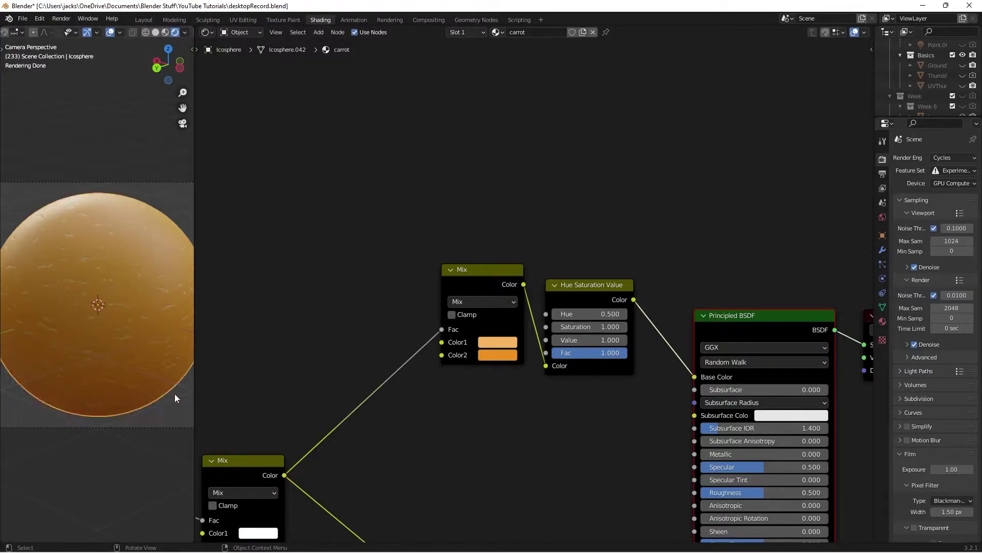
- Try a Value of 0.8 with Hue settings of 0.785 and 0.485 on the Hue Saturation Value node
scroll(461, 390, "up", 3)
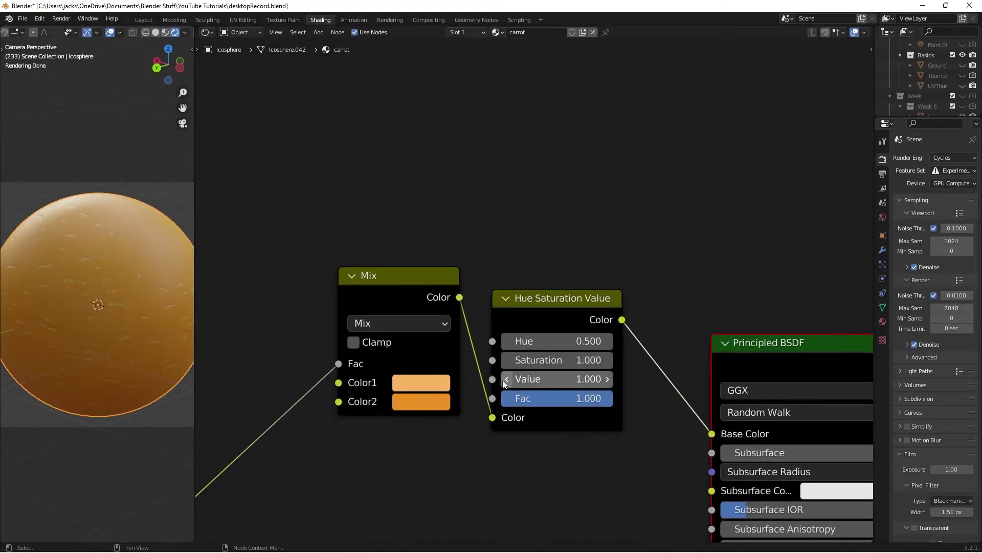
double_click(504, 380)
left_click(552, 341)
type(".")
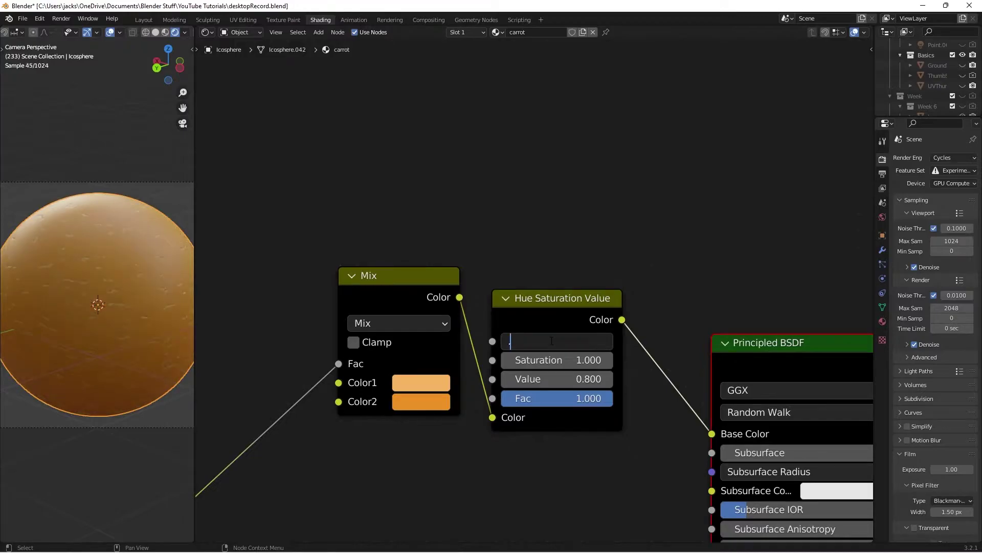
type(".785")
key("Return")
left_click(552, 340)
key("BackSpace")
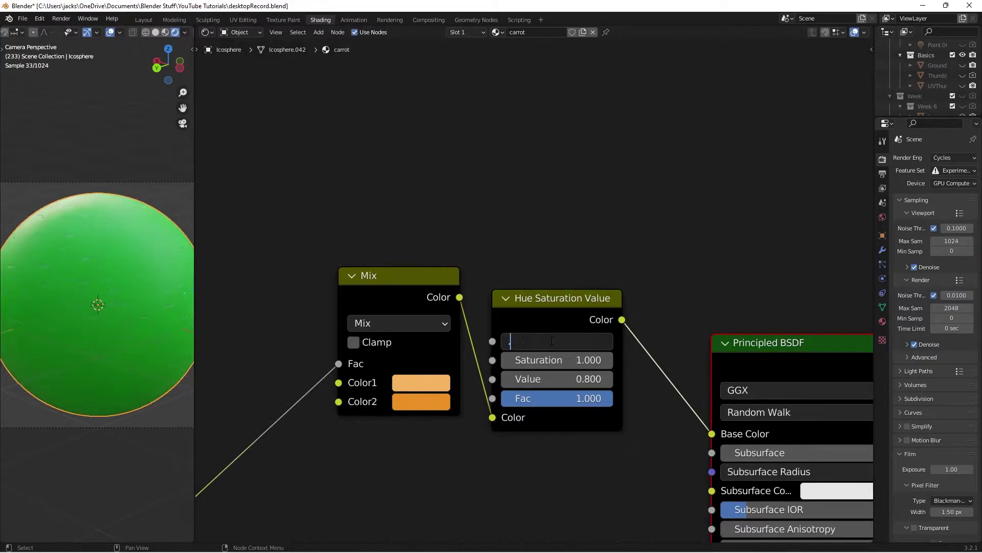
type(".485")
key("Return")
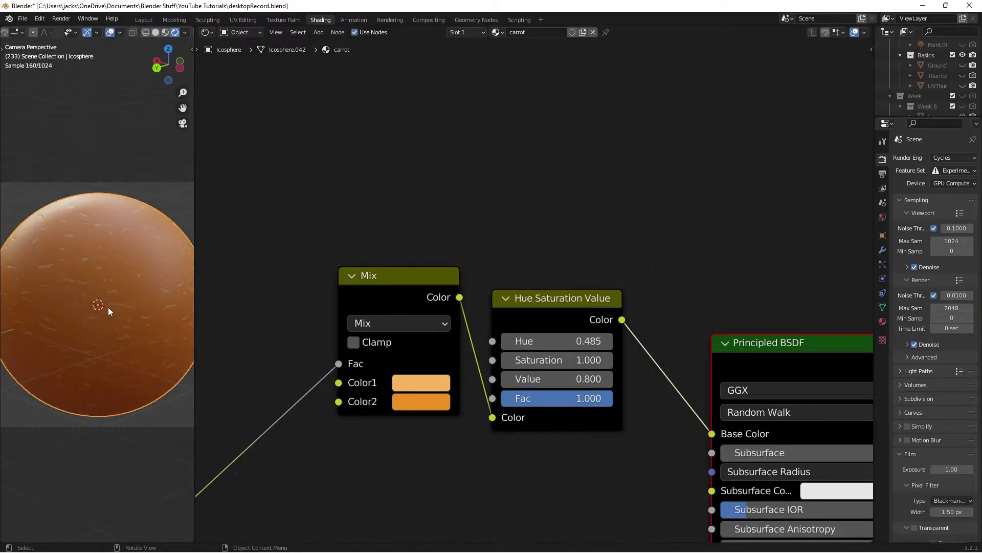
- Restore the Hue Saturation Value node to a Hue of 0.5 and a Value of 1
left_click(573, 341)
key("BackSpace")
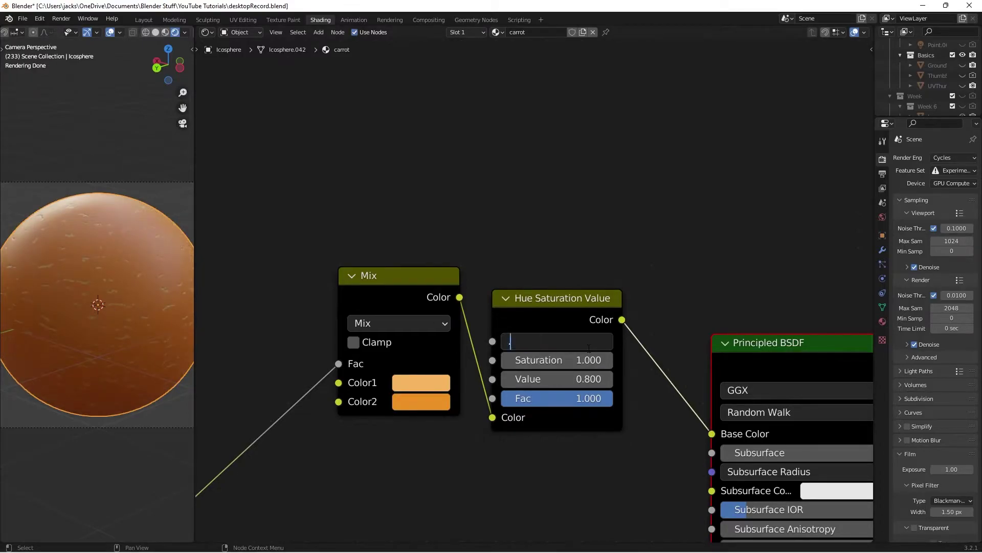
type(".5")
key("Return")
left_click(559, 376)
type("1")
key("Return")
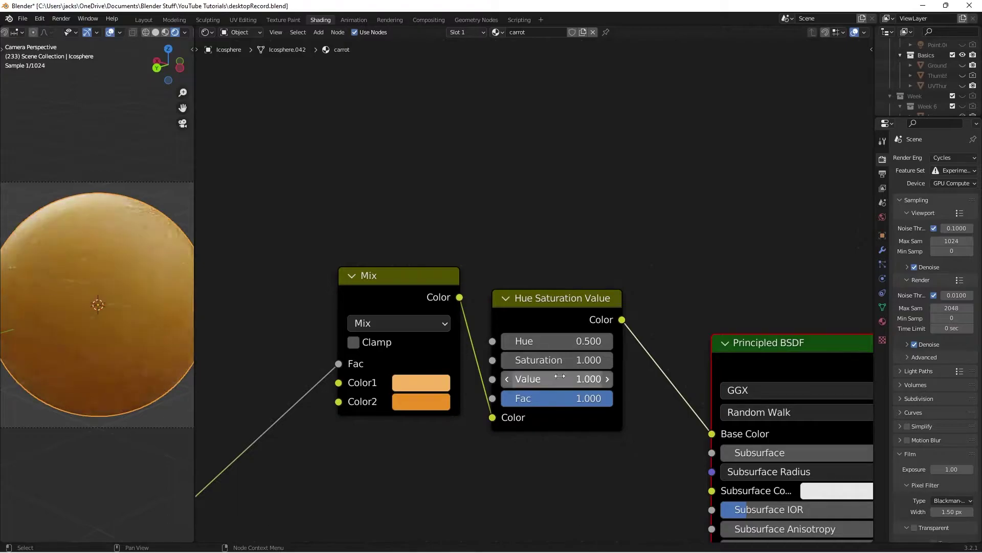
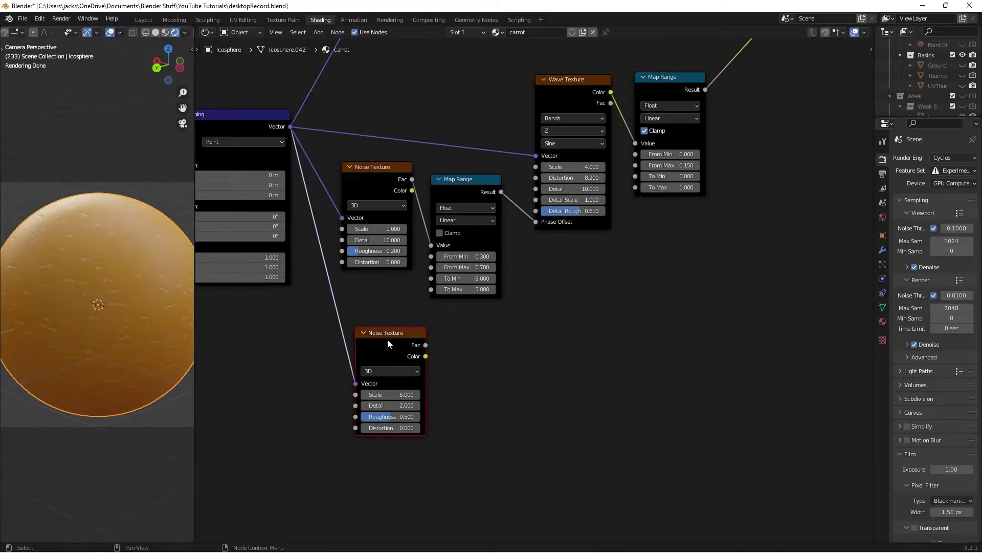
- Preview the lowest Noise Texture on the sphere and set its Detail to 6
left_click(387, 339, "ctrl+shift")
scroll(512, 389, "up", 3)
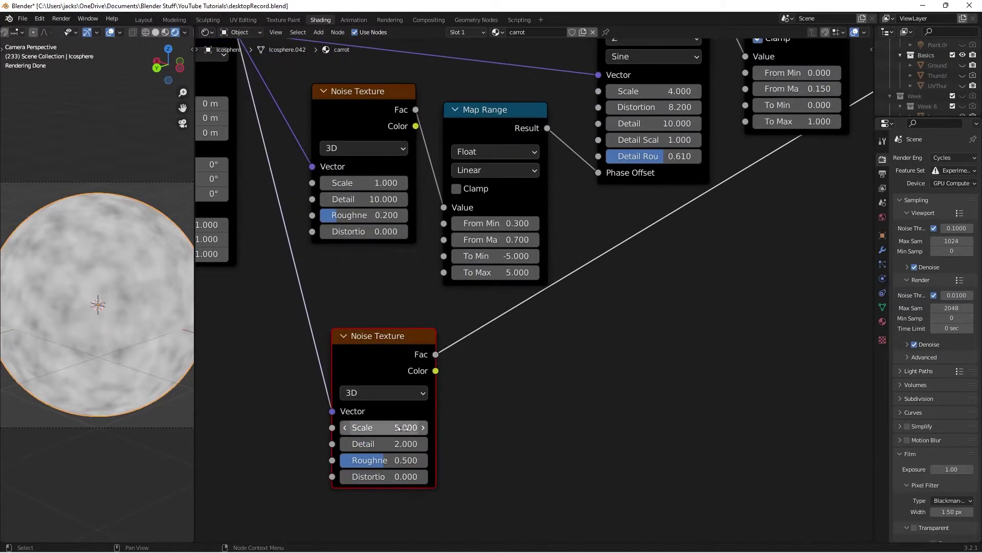
left_click(405, 428)
key("Return")
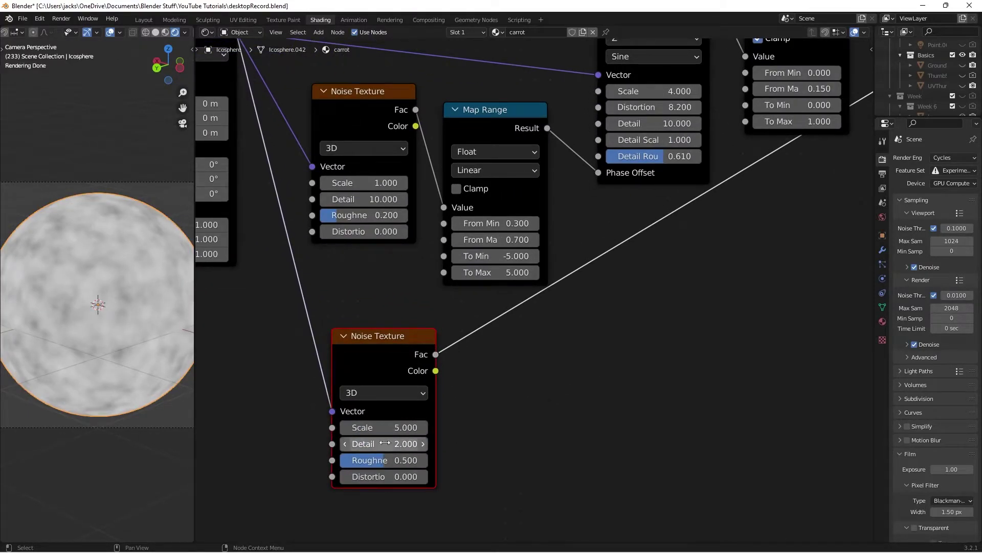
left_click(388, 441)
type("6")
key("Return")
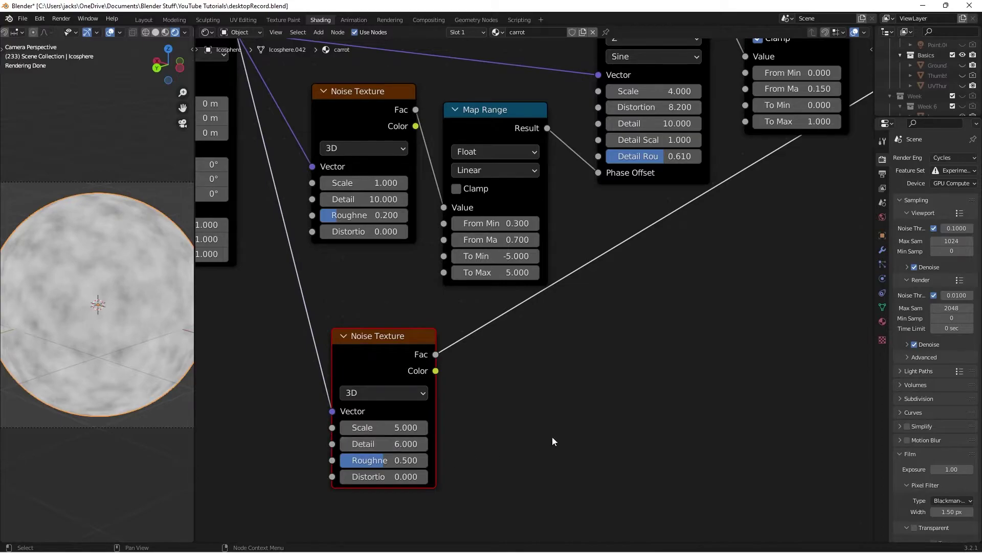
- Add a third Mix node in the space to the right of the lowest Noise Texture, below the mask's Mix node
scroll(575, 434, "down", 2)
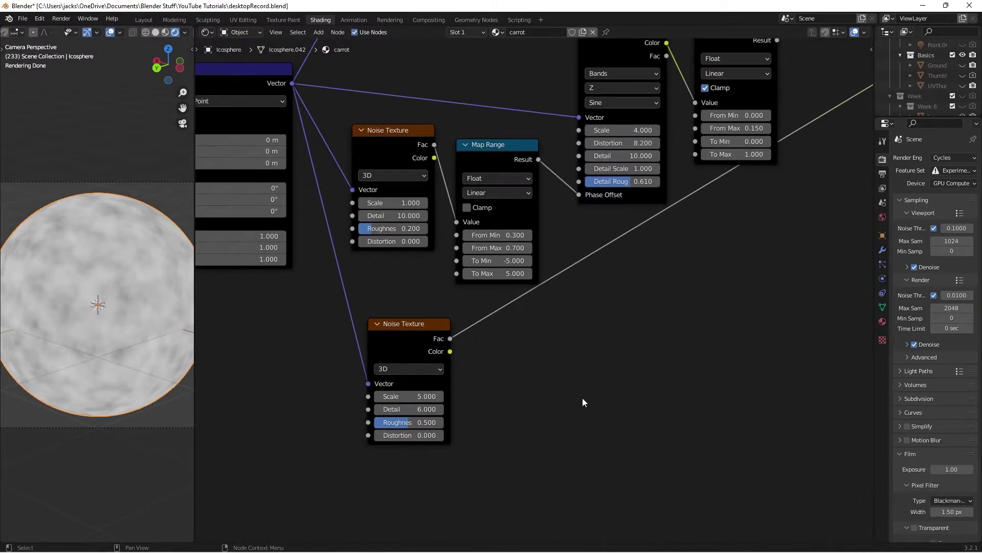
scroll(583, 398, "down", 1)
middle_click_drag(711, 379, 658, 407)
key("shift+a")
type("mix")
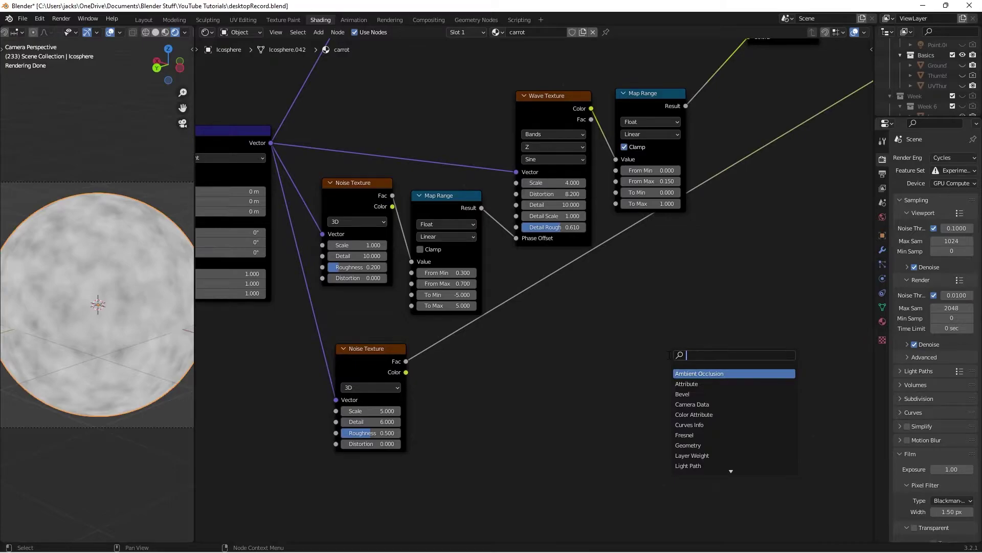
key("Return")
left_click(754, 275)
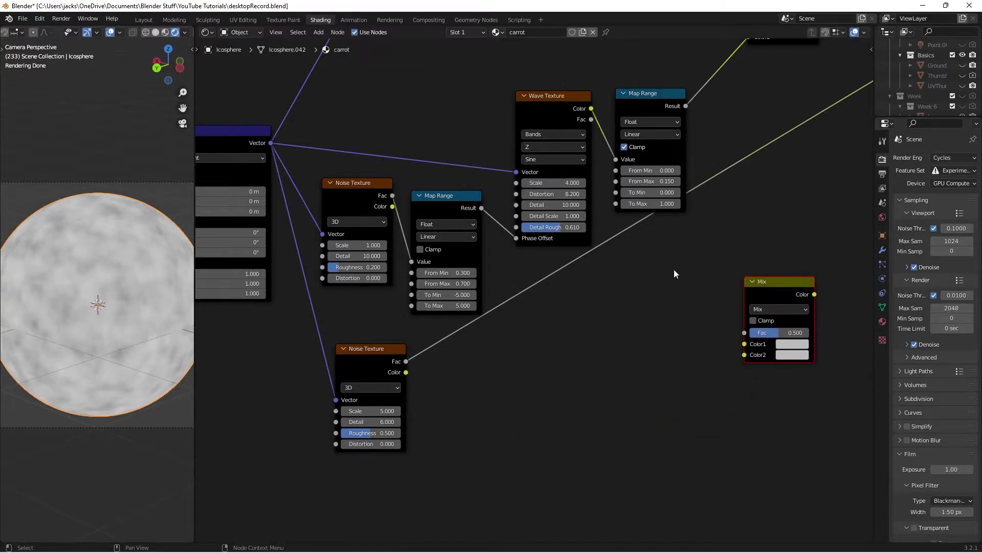
scroll(673, 269, "down", 4)
middle_click_drag(671, 292, 618, 309)
left_click_drag(658, 309, 664, 311)
left_click(663, 312)
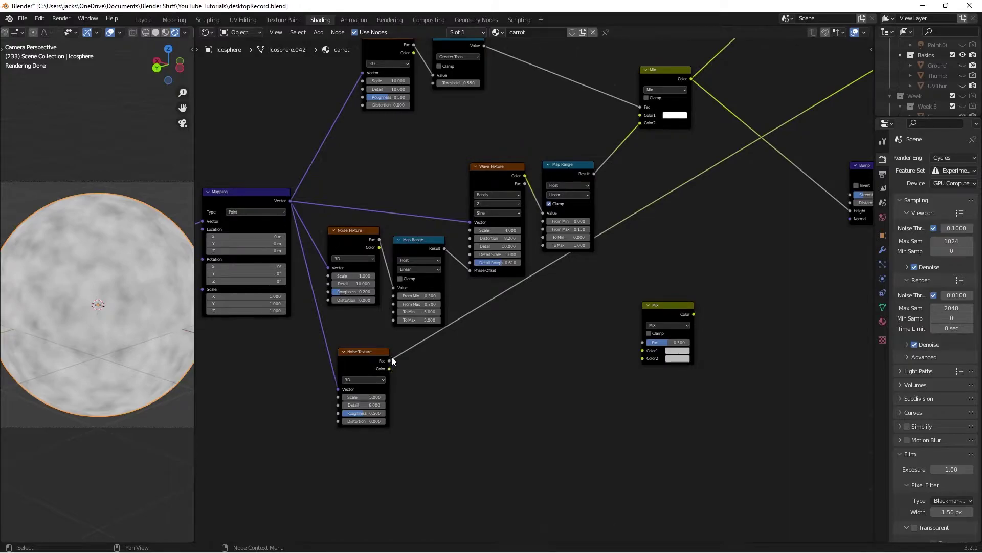
- Connect the lowest Noise Texture's Fac to the third Mix node's Color2 and set its Color1 to black
left_click_drag(393, 362, 649, 358)
scroll(762, 330, "up", 3)
left_click(576, 409)
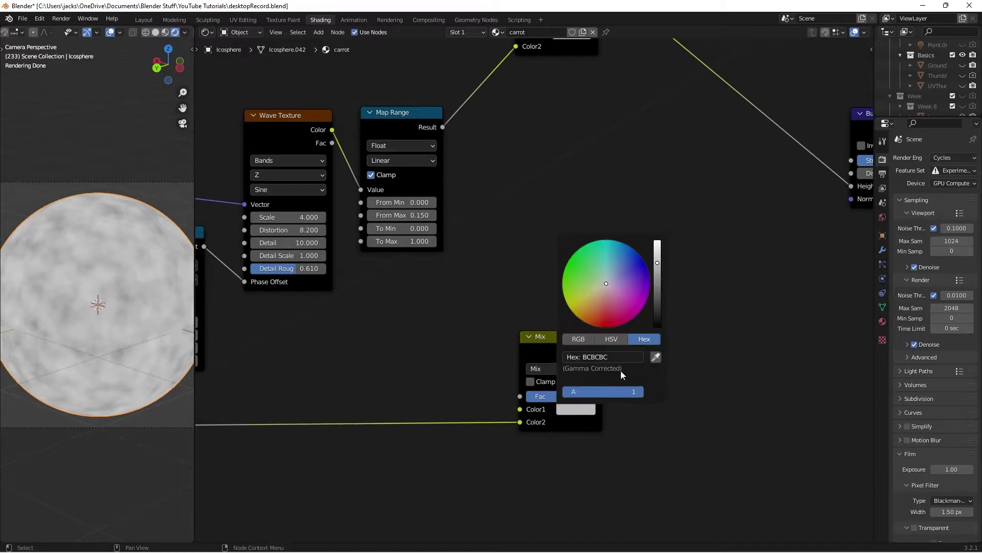
left_click_drag(659, 306, 658, 325)
- Drive the third Mix node's Fac with the mask Mix node's Color, preview it on the sphere, and save the file
scroll(658, 302, "down", 5)
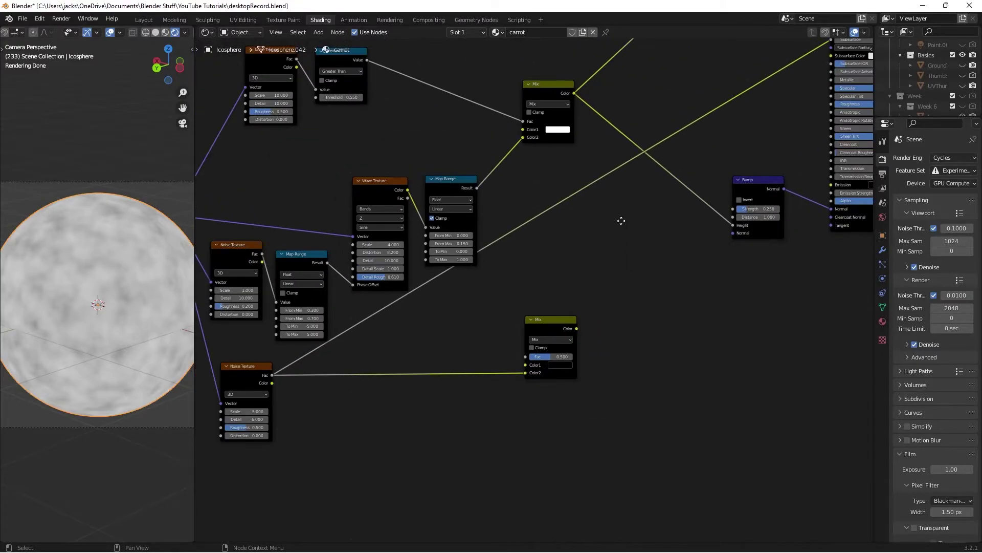
left_click_drag(525, 91, 499, 366)
left_click(520, 334, "ctrl+shift")
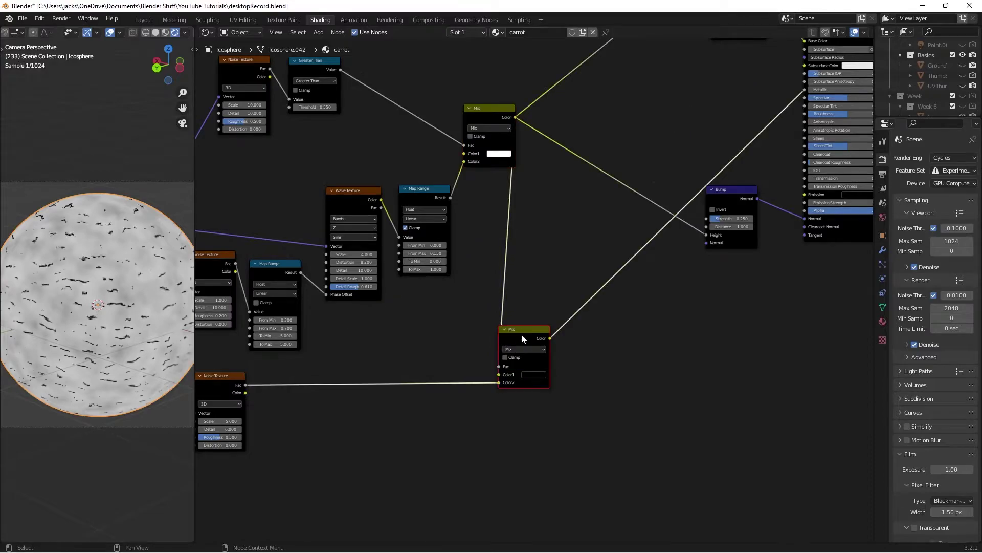
scroll(128, 348, "up", 2)
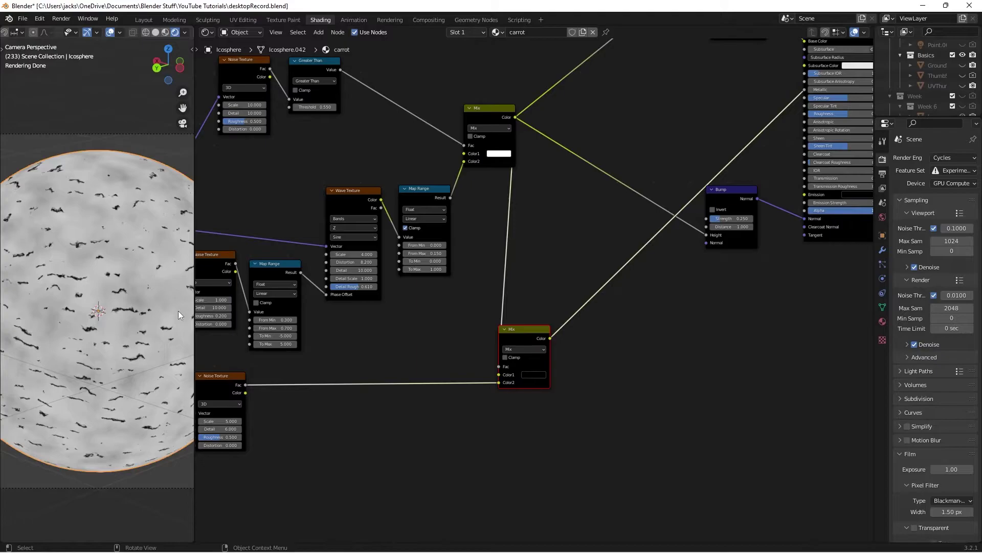
key("ctrl+s")
- Add a second Bump node beside the third Mix node and connect that Mix node's Color to its Height
left_click(576, 231)
scroll(480, 296, "up", 2)
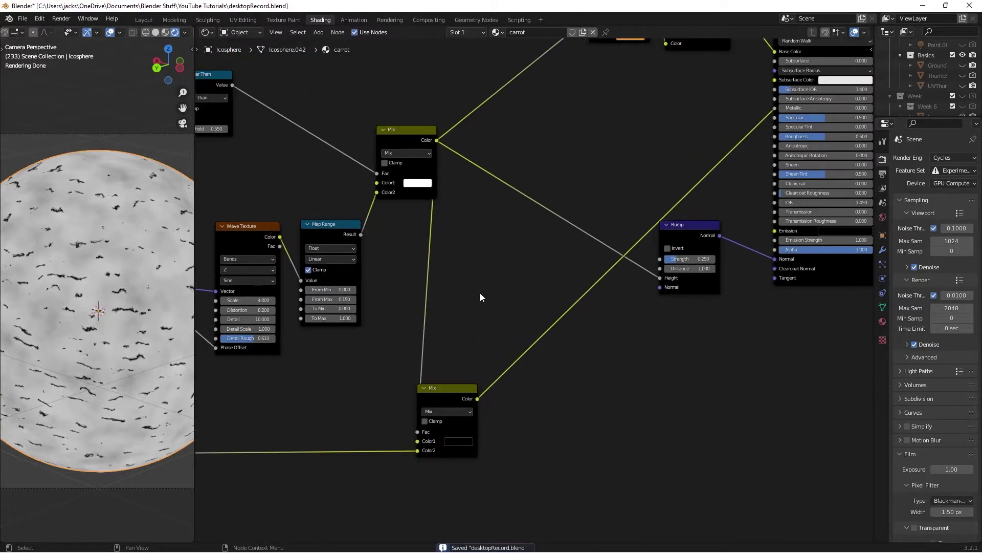
middle_click_drag(544, 254, 490, 262)
key("shift+a")
left_click(437, 282)
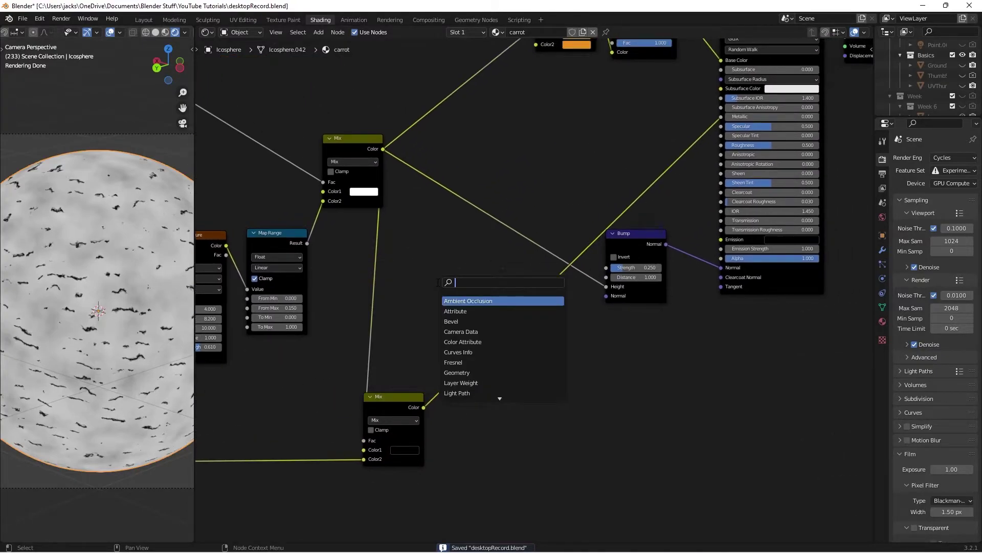
type("bump")
key("Return")
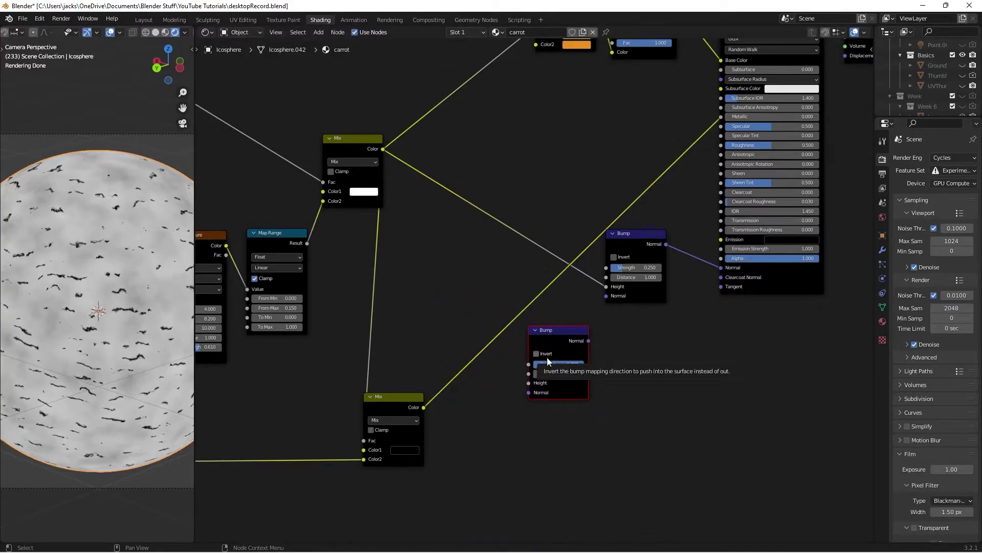
left_click_drag(423, 406, 530, 385)
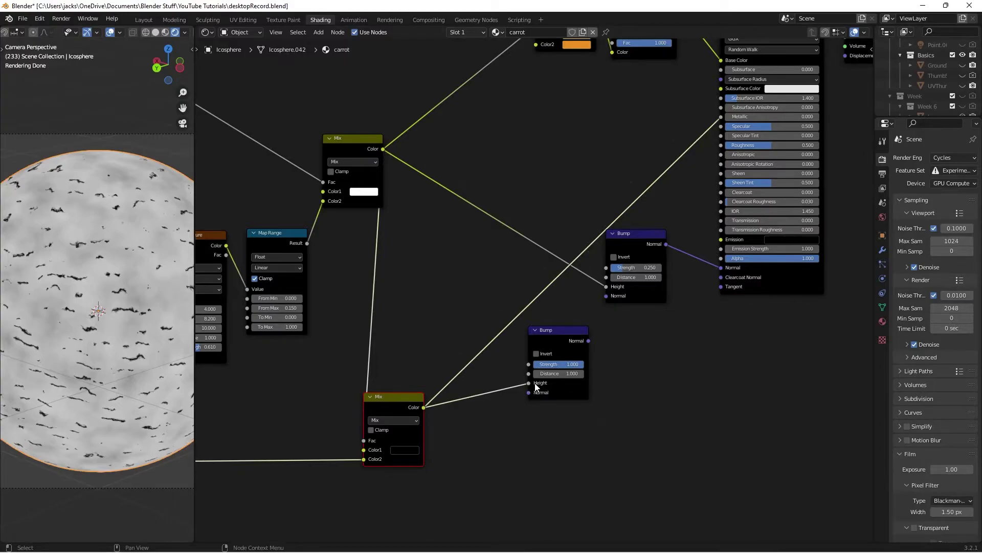
- Set the second Bump node's Strength to 0.1 and move it up and away from the first Bump node
left_click(558, 363)
type("0.1")
key("Return")
left_click_drag(551, 346, 492, 309)
- Return the preview to the Principled BSDF, chain the second Bump's Normal into the first Bump's Normal, and save
middle_click_drag(698, 302, 643, 366)
left_click(708, 340, "ctrl+shift")
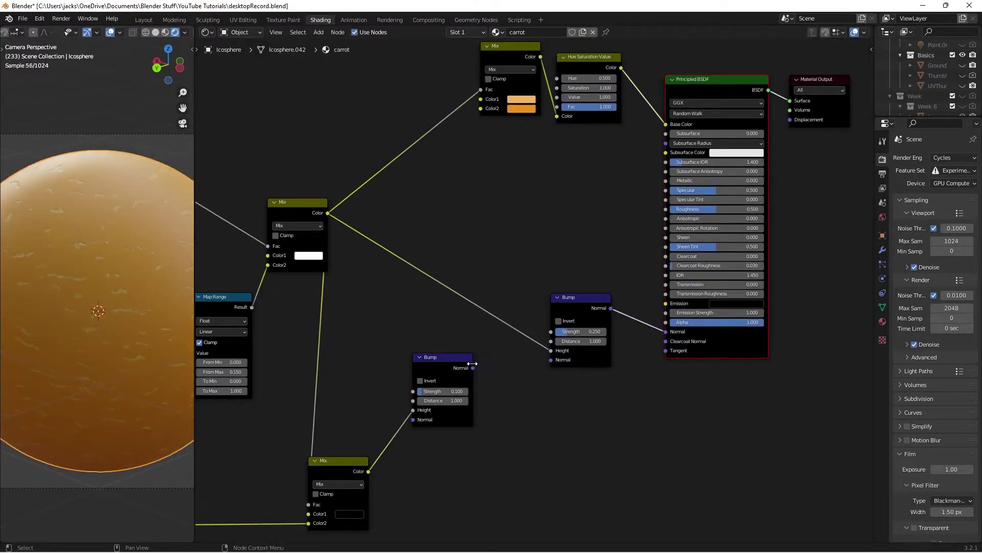
left_click_drag(472, 364, 508, 333)
left_click_drag(556, 363, 559, 361)
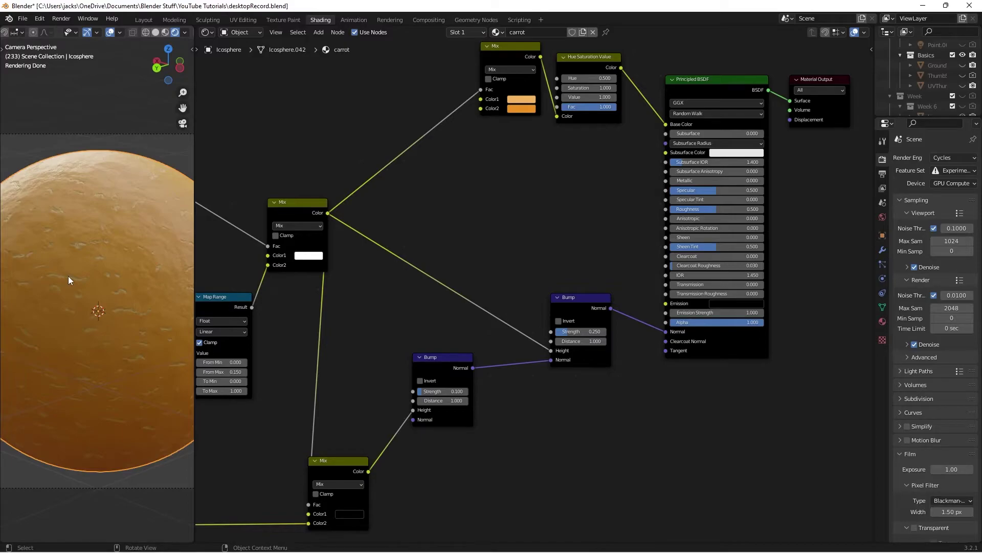
key("ctrl+s")
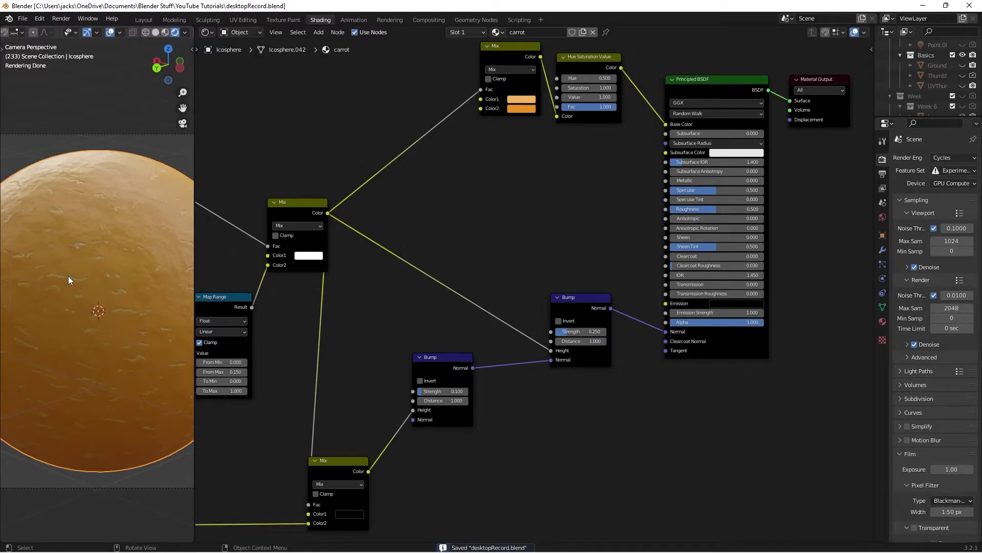
middle_click_drag(167, 262, 146, 267)
scroll(143, 268, "up", 7)
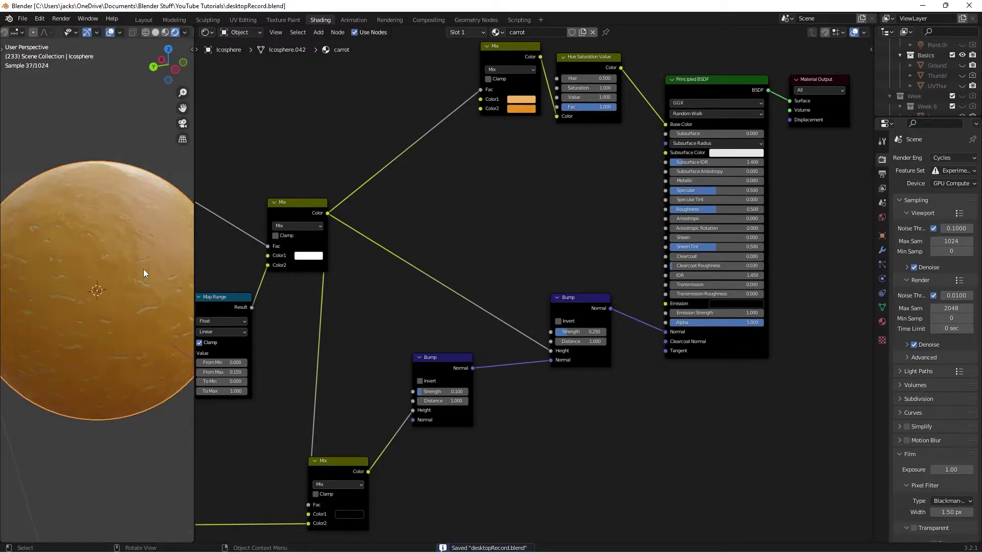
scroll(364, 334, "down", 3)
middle_click_drag(343, 357, 522, 203)
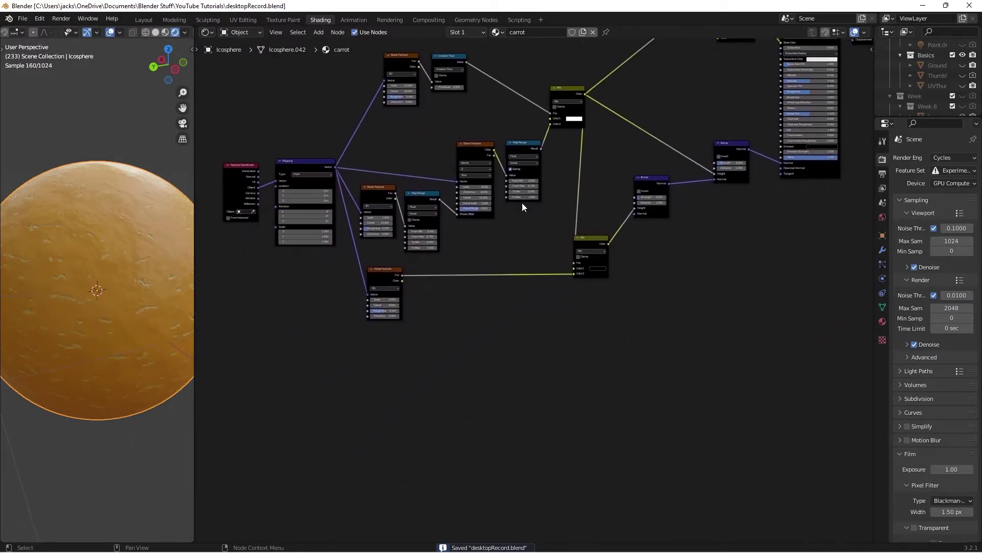
- Add a Voronoi Texture node below the lowest Noise Texture node
middle_click_drag(510, 243, 509, 248)
key("shift+a")
left_click(434, 350)
type("vo")
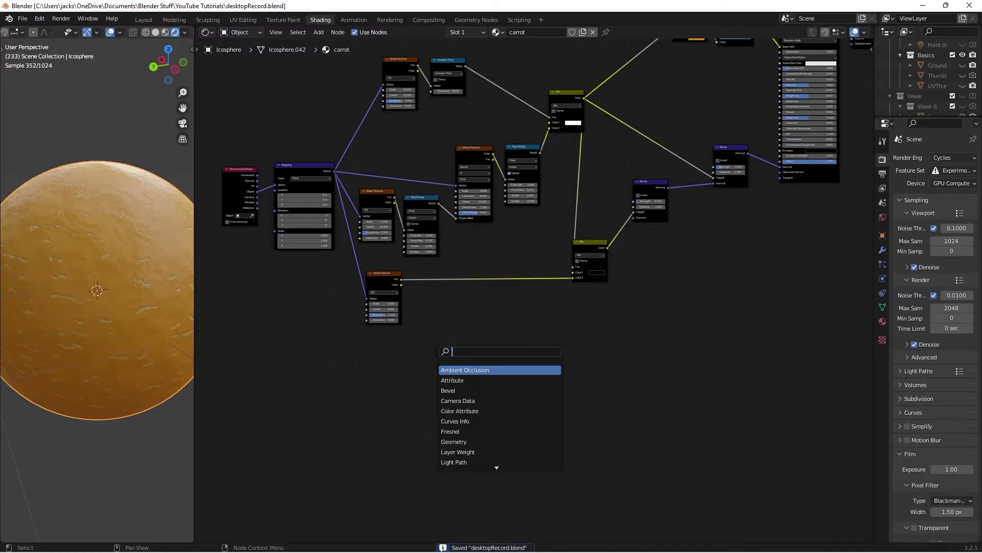
type("r")
key("Return")
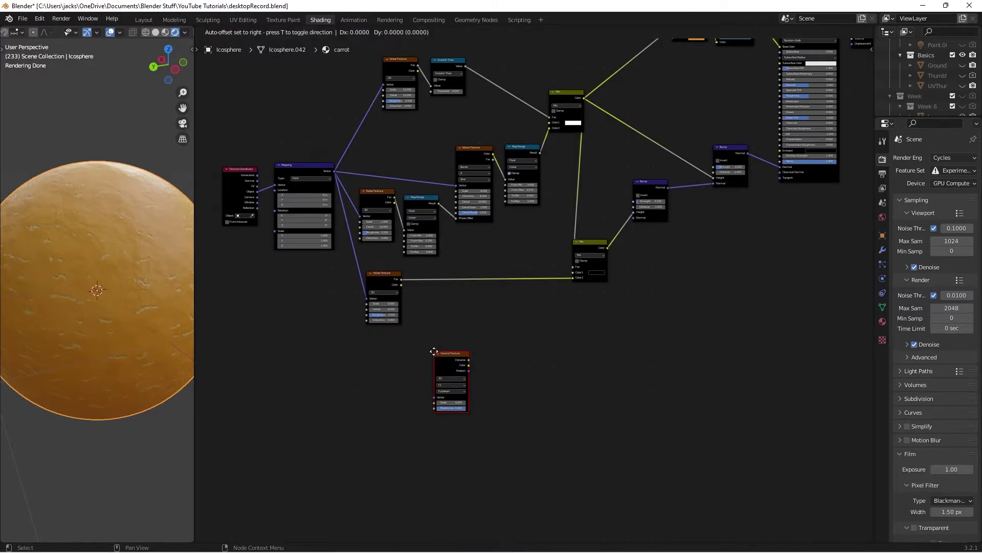
left_click(372, 337)
scroll(486, 297, "up", 2)
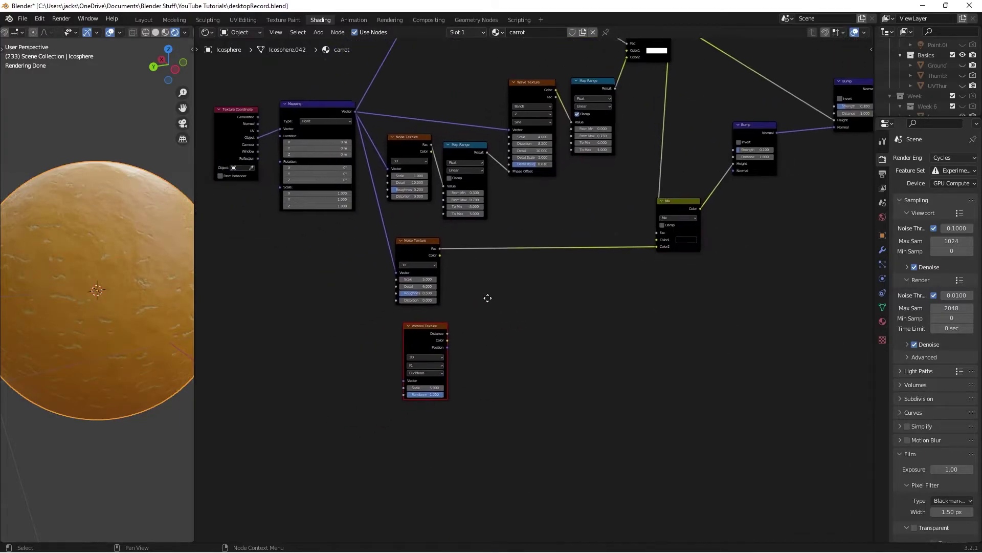
- Connect the Mapping node's Vector to the Voronoi Texture through a reroute point, and preview the Voronoi on the sphere
left_click_drag(367, 107, 415, 376)
left_click(397, 323)
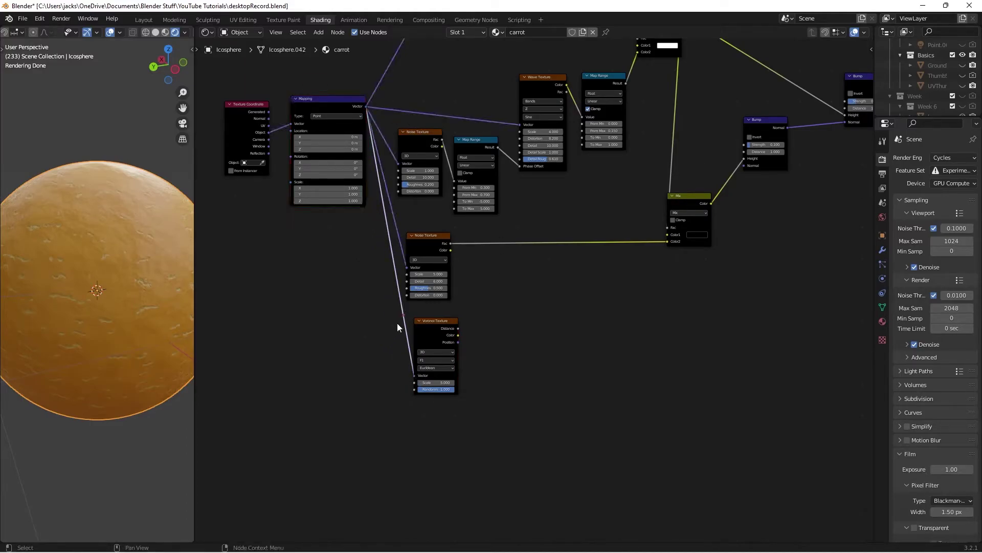
key("g")
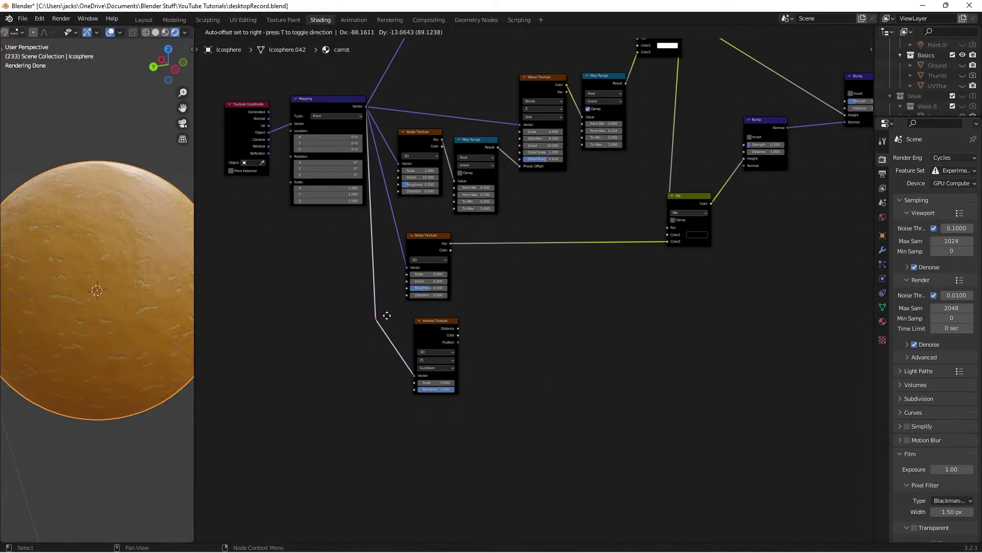
scroll(496, 332, "up", 1)
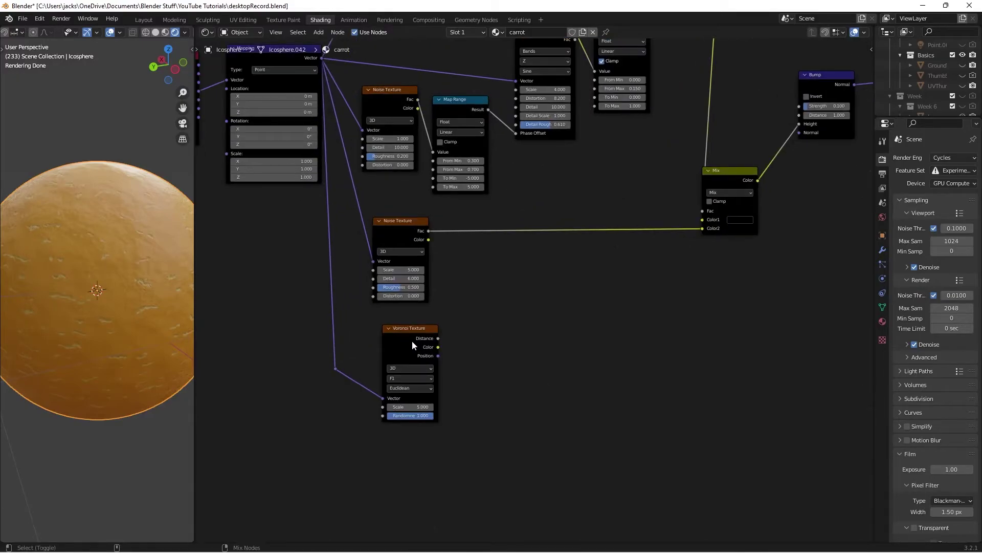
left_click(412, 340, "ctrl+shift")
scroll(501, 379, "up", 1)
middle_click_drag(522, 390, 565, 329)
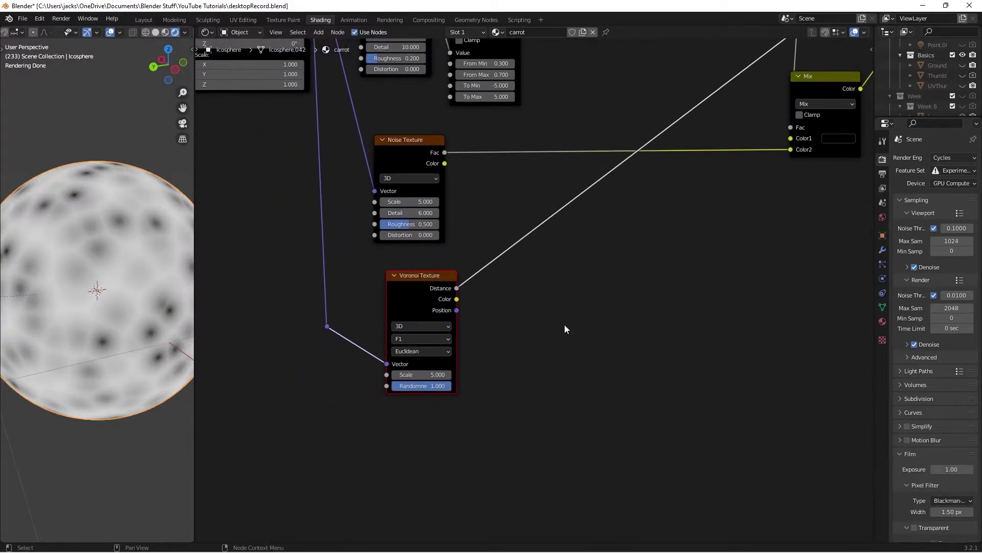
scroll(564, 329, "up", 1)
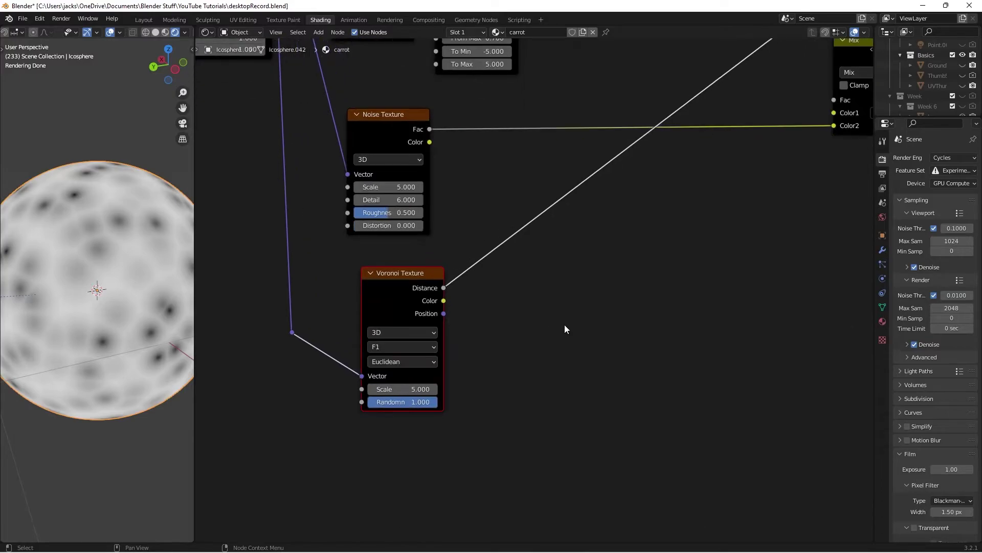
- Set the Voronoi Texture's distance metric to Minkowski and its Scale to 50
left_click(411, 365)
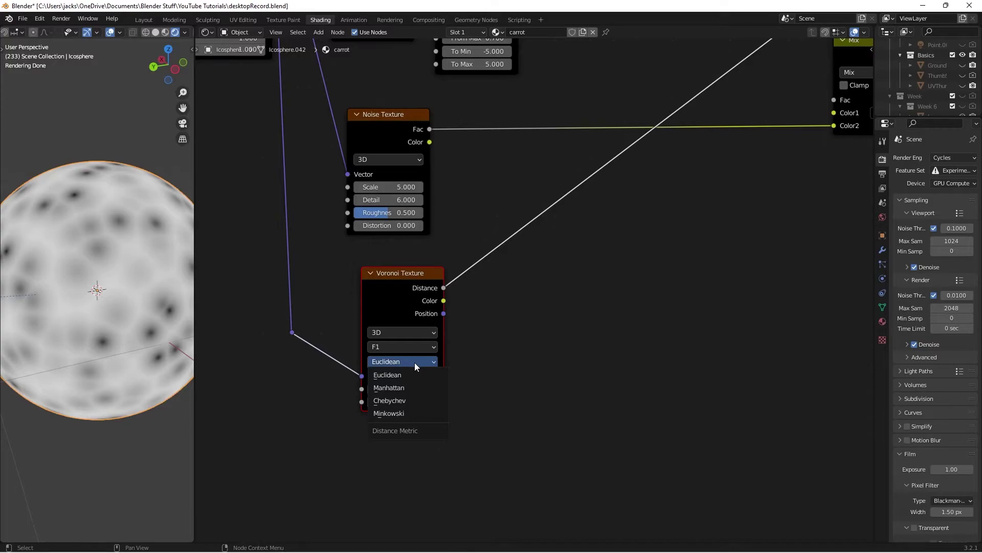
left_click(404, 408)
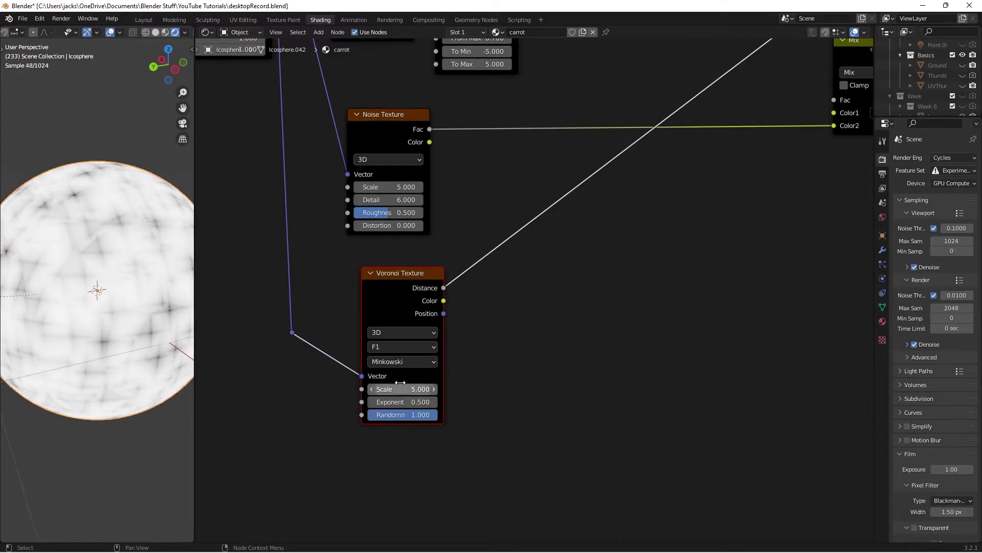
left_click(402, 361)
left_click(394, 414)
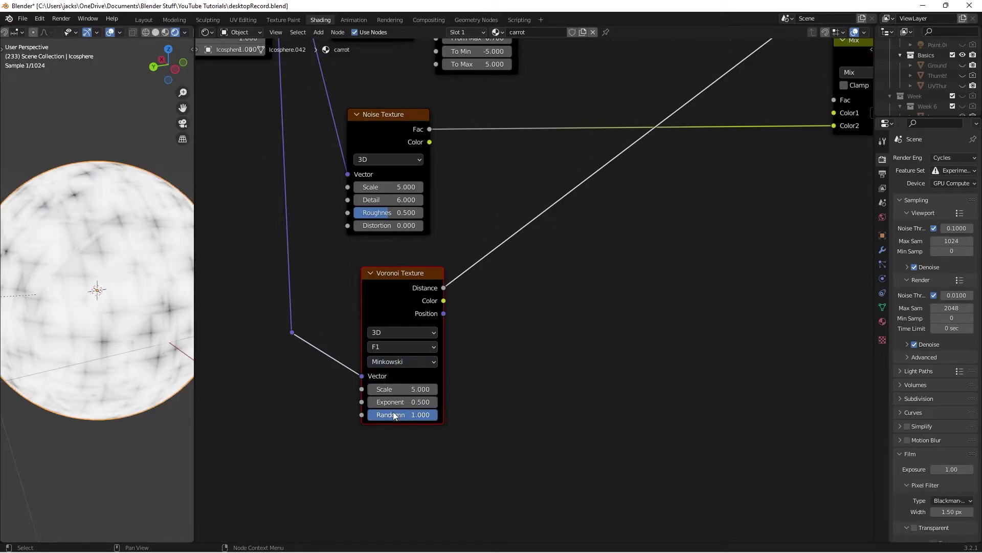
middle_click_drag(506, 398, 512, 396)
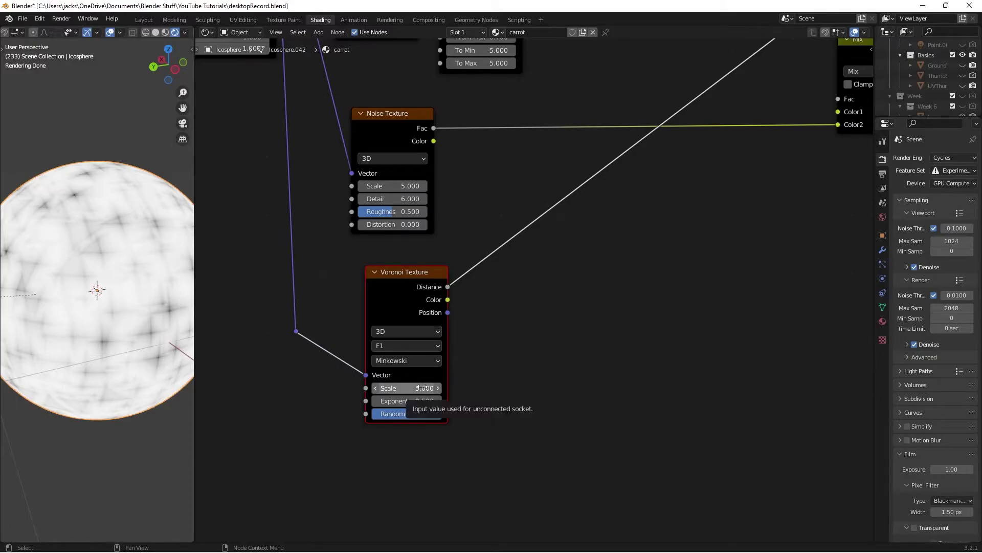
left_click(421, 387)
type("50")
key("Return")
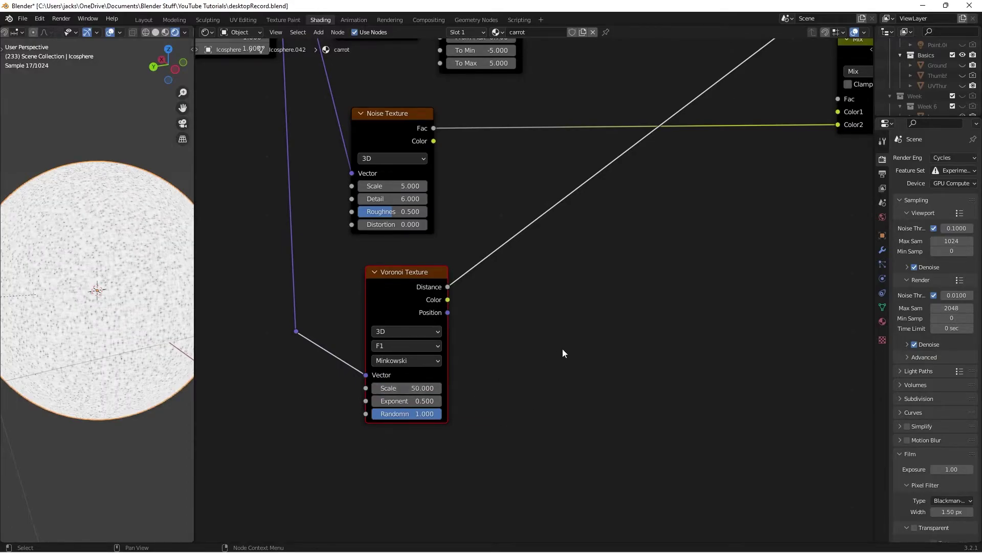
- Add a Math node beside the Voronoi Texture and set its operation to Greater Than
left_click(563, 349)
key("shift+a")
left_click(562, 348)
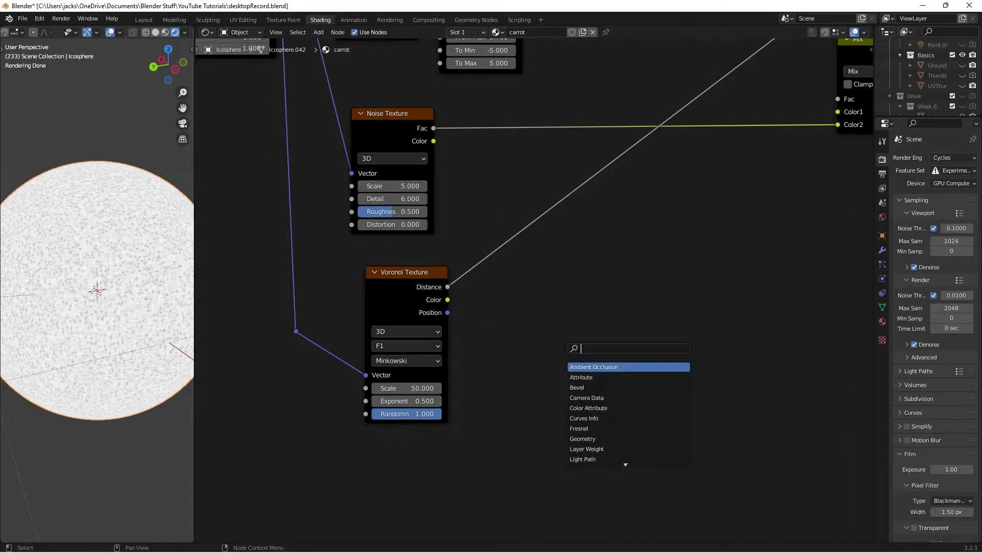
type("math")
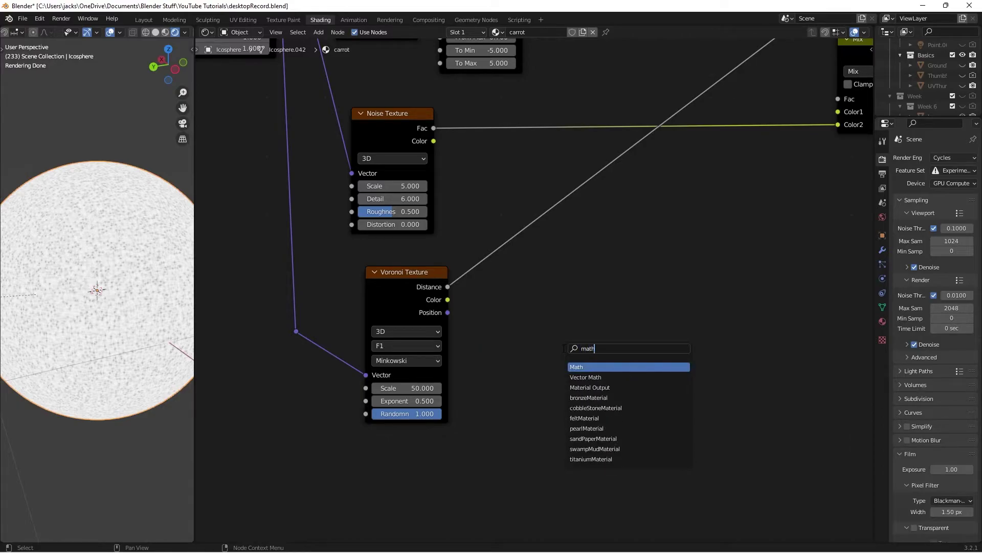
key("Return")
left_click(486, 294)
left_click(535, 319)
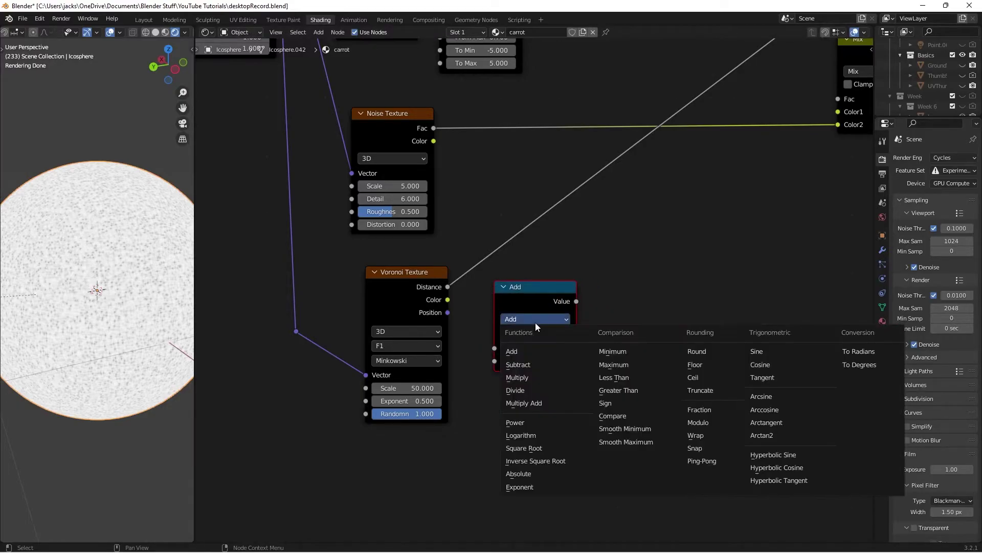
left_click(618, 390)
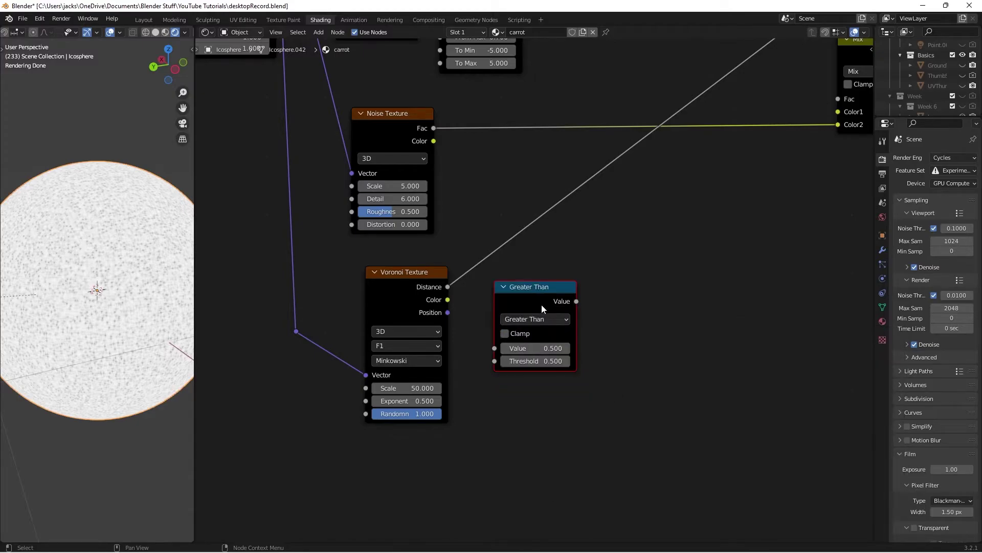
- Connect the Voronoi Texture's Color to the Greater Than node's Value and preview the result on the sphere
left_click_drag(542, 305, 531, 304)
left_click_drag(448, 300, 486, 346)
left_click(520, 294, "ctrl+shift")
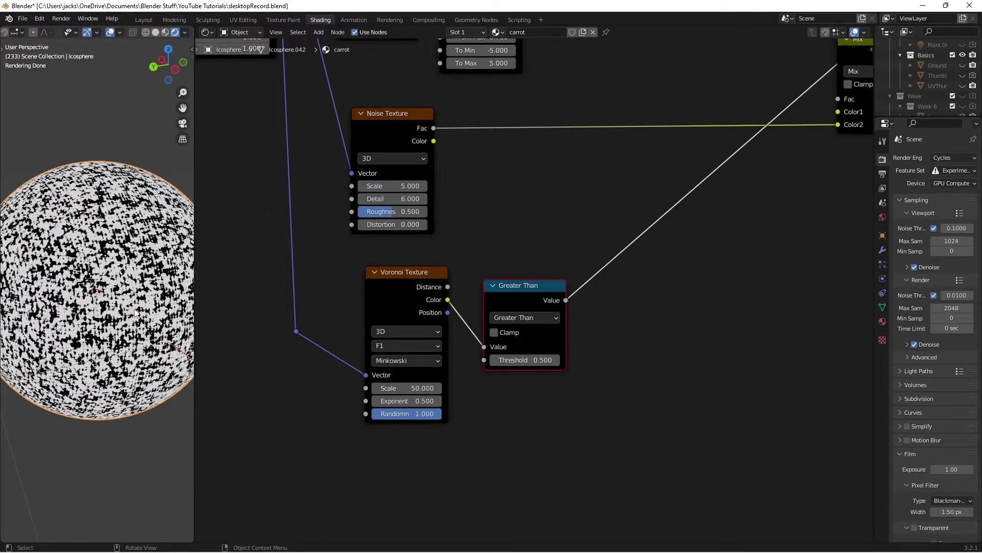
- Set the Greater Than node's Threshold to 0.75, move it closer to the Voronoi Texture, and save the file
left_click(527, 360)
type(".75")
key("Return")
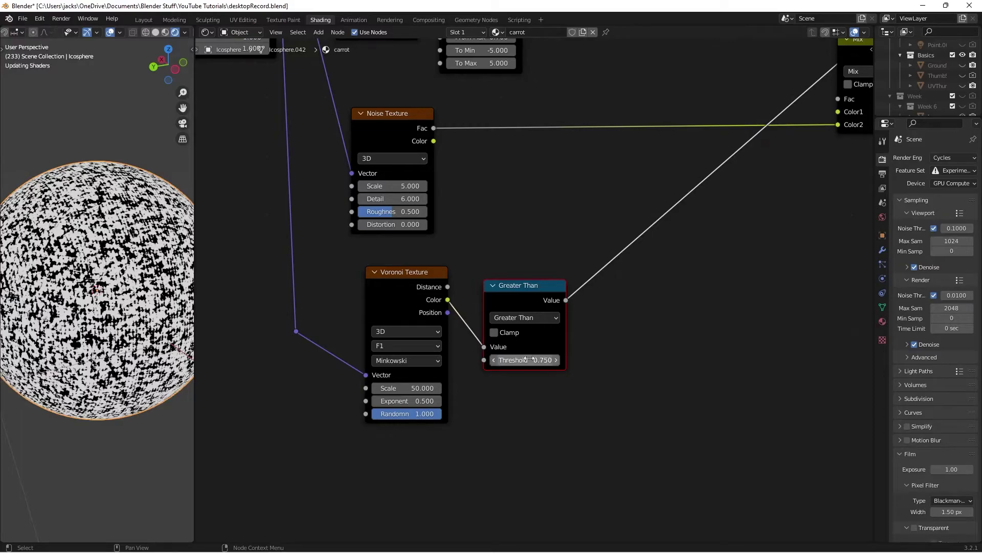
left_click_drag(527, 294, 514, 292)
left_click(516, 253)
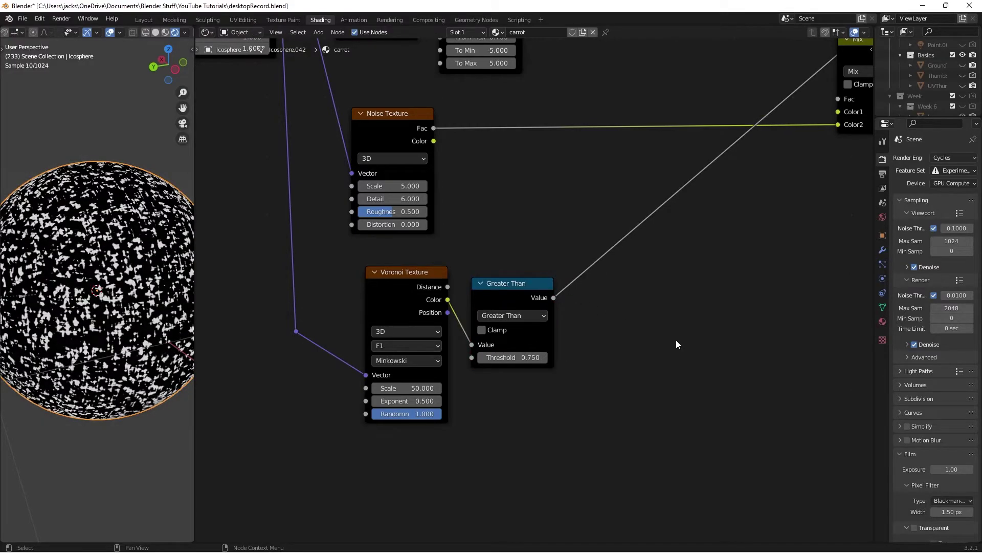
key("ctrl+s")
- Duplicate the Voronoi Texture with its Vector link kept, place the copy below the original, and set its Scale to 75
middle_click_drag(715, 333, 632, 308)
scroll(530, 333, "down", 2)
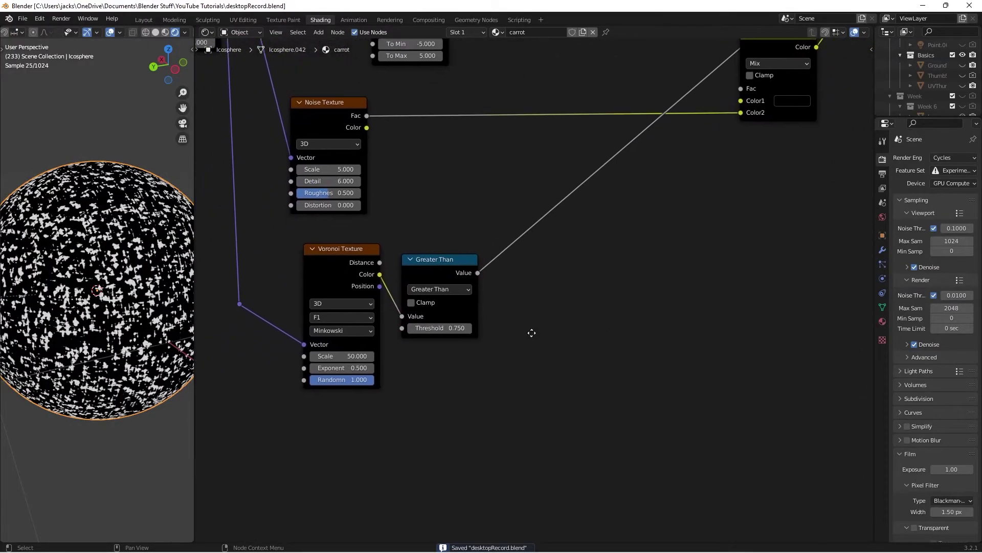
left_click(345, 281)
left_click(567, 309)
left_click(366, 275)
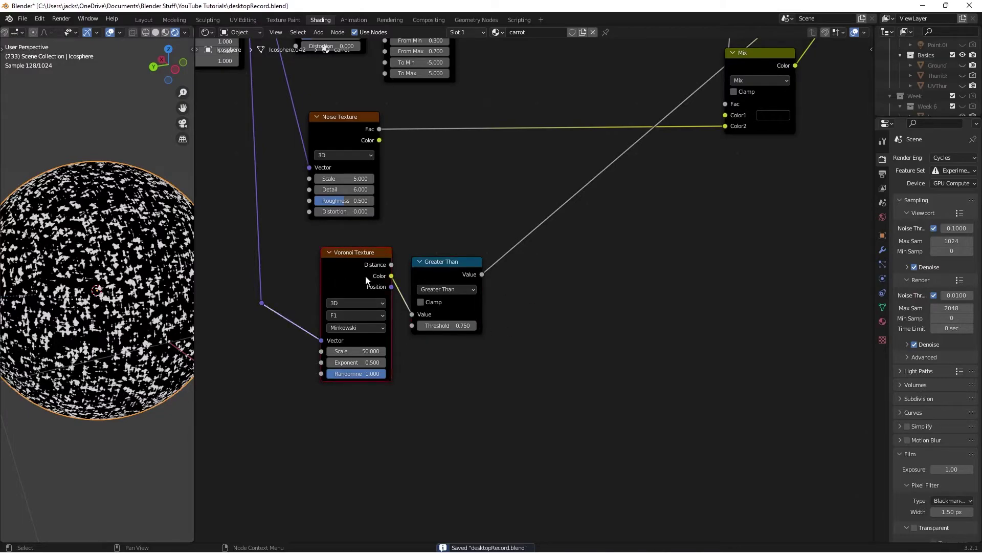
key("shift+d")
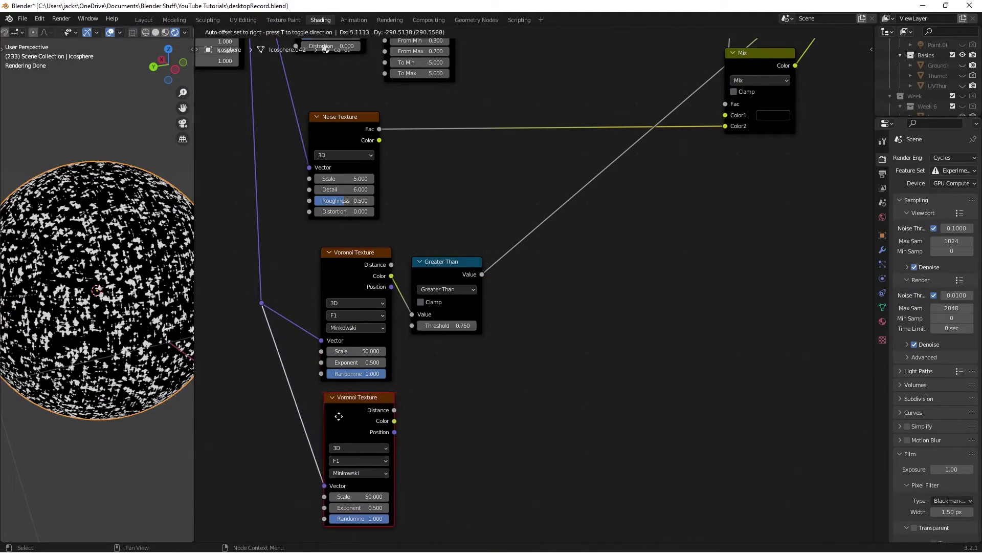
left_click(334, 413)
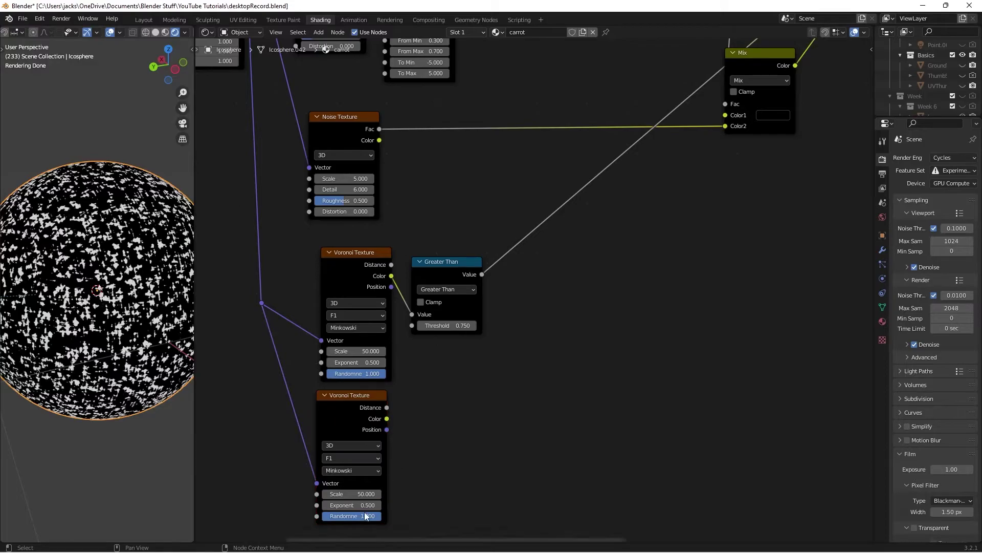
left_click(354, 494)
type("75")
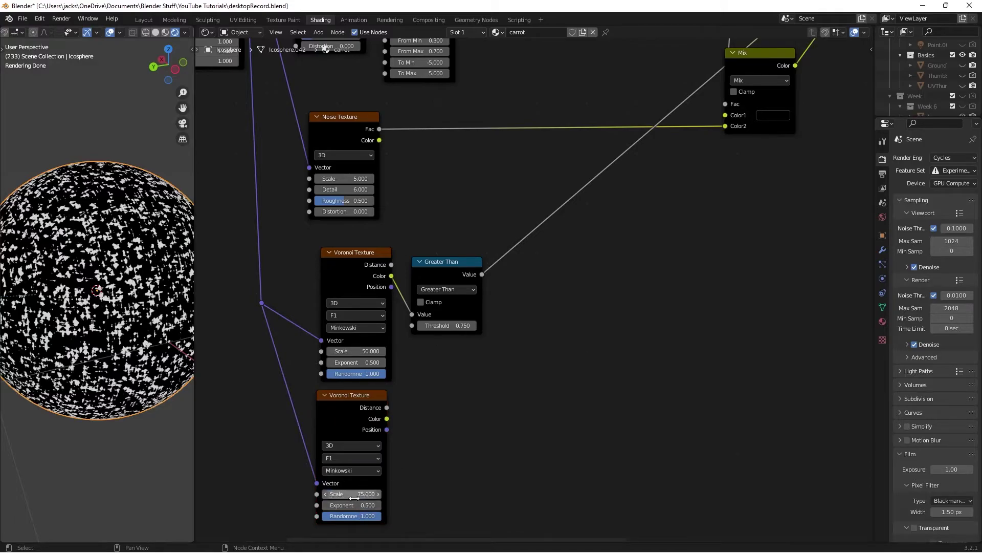
key("Return")
- Add a Mix node beside the new Greater Than node and drive its Fac with the Greater Than Value
mouse_move(568, 424)
middle_mouse_down()
mouse_move(585, 410)
mouse_move(573, 421)
middle_mouse_up()
key("shift+a")
left_click(573, 421)
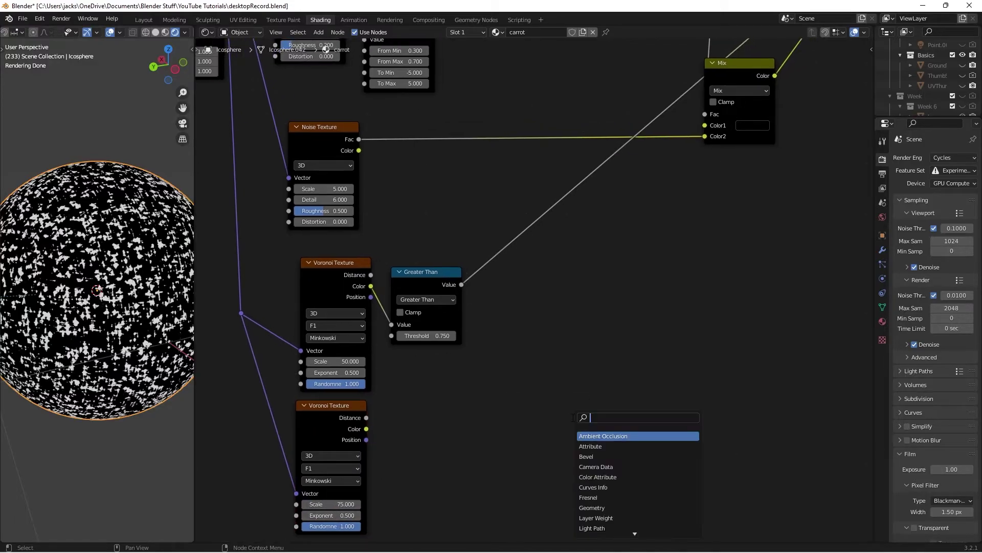
type("mix")
key("Return")
left_click(505, 302)
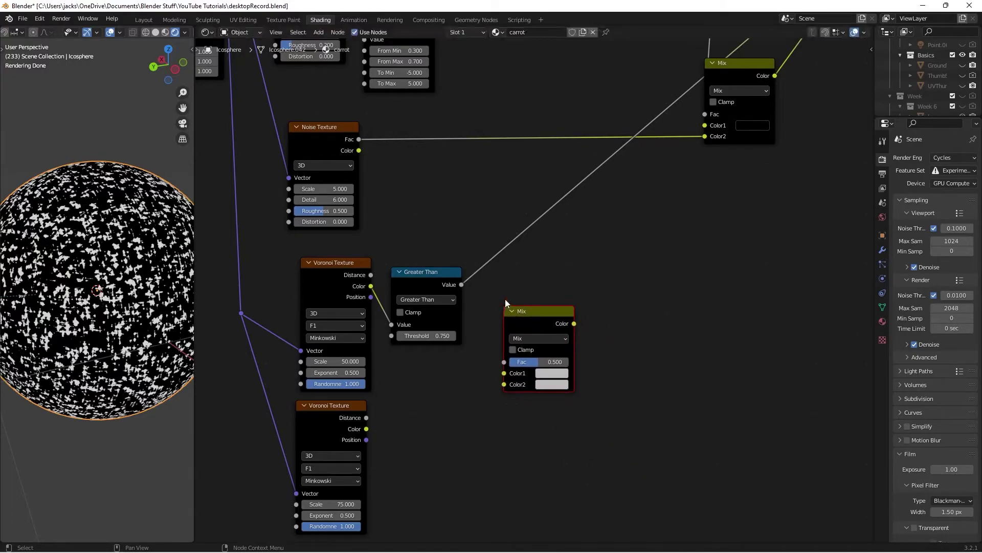
left_click_drag(460, 285, 504, 361)
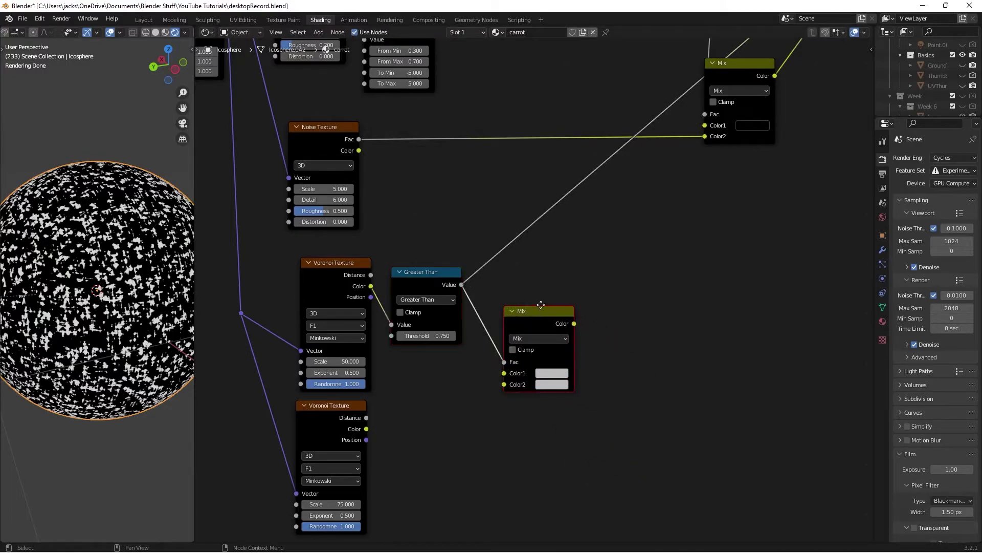
left_click_drag(540, 310, 570, 256)
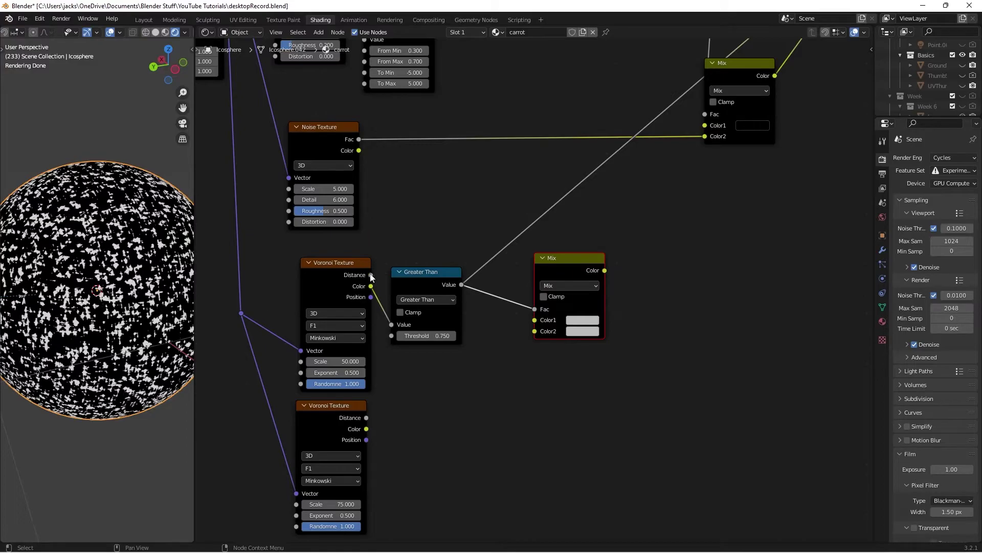
- Connect the upper and lower Voronoi Distance outputs to the new Mix node's Color1 and Color2, preview it, and save
left_click_drag(371, 275, 534, 319)
left_click_drag(366, 418, 540, 327)
key("Escape")
left_click_drag(367, 418, 534, 331)
left_click(576, 262, "ctrl+shift")
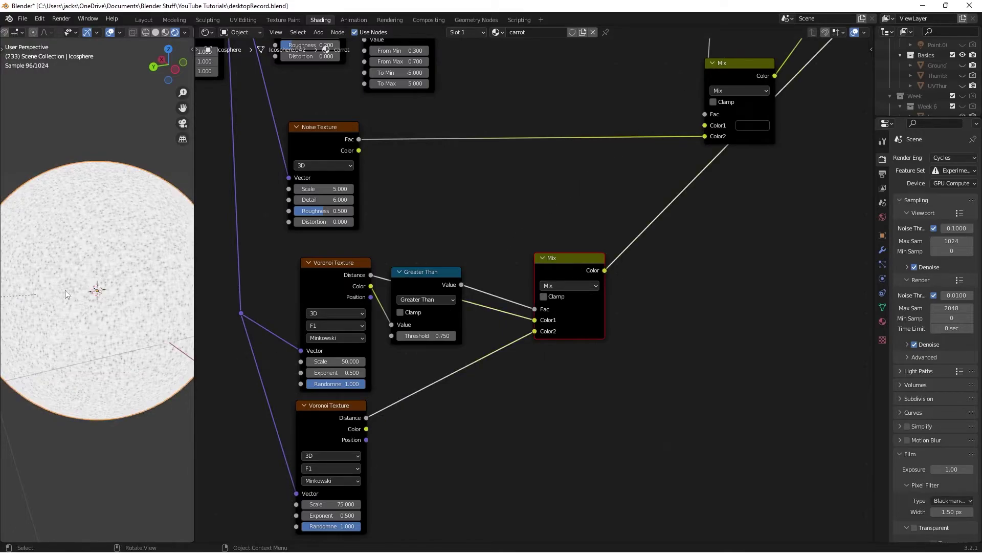
key("ctrl+s")
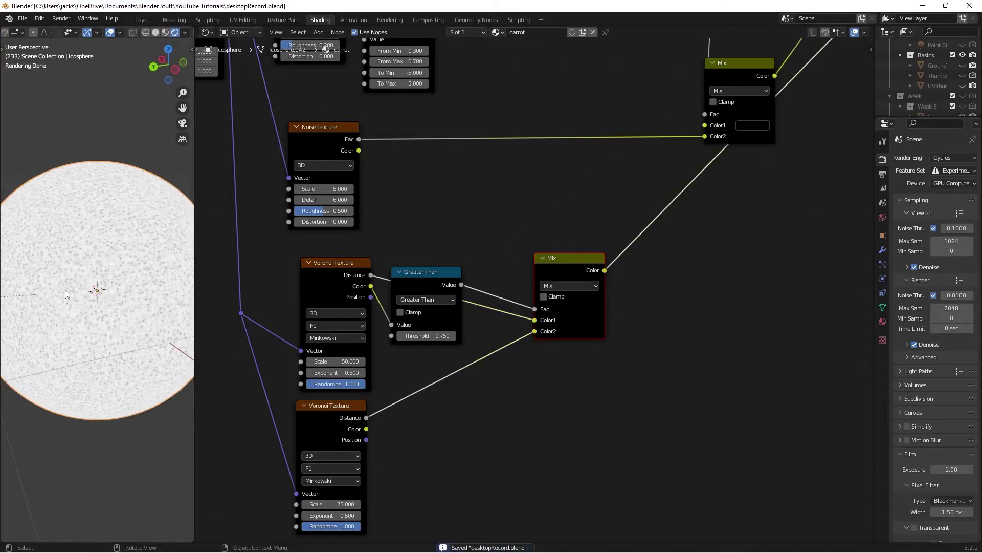
- Add a third Bump node beside the Voronoi Mix node, below the existing Bump nodes
scroll(65, 290, "up", 3)
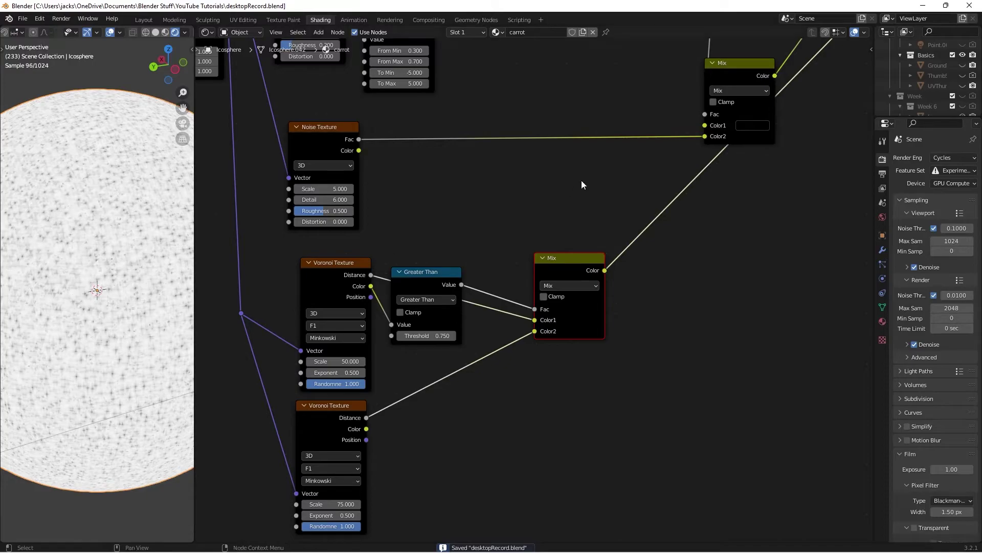
scroll(581, 186, "down", 3)
middle_click_drag(581, 186, 544, 347)
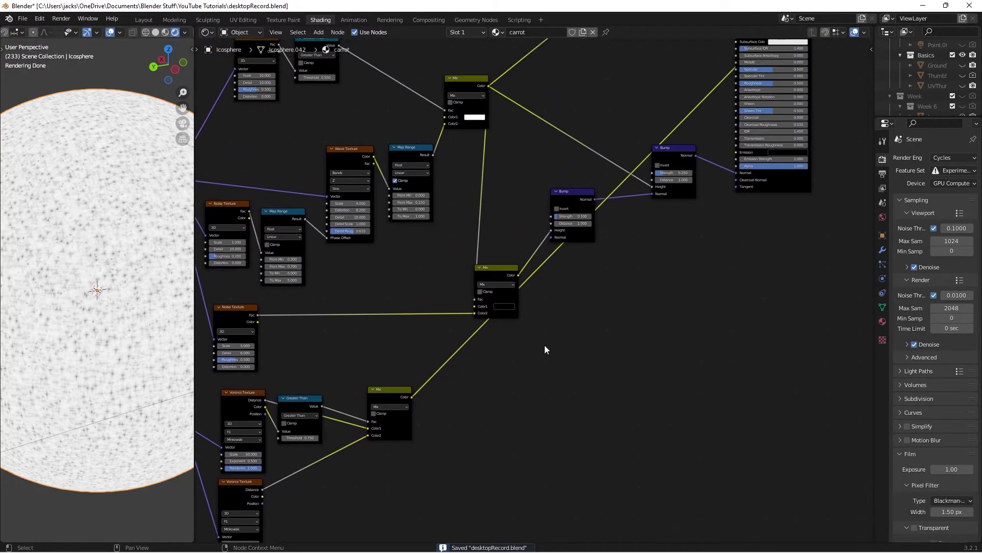
key("shift+a")
left_click(546, 348)
type("bump")
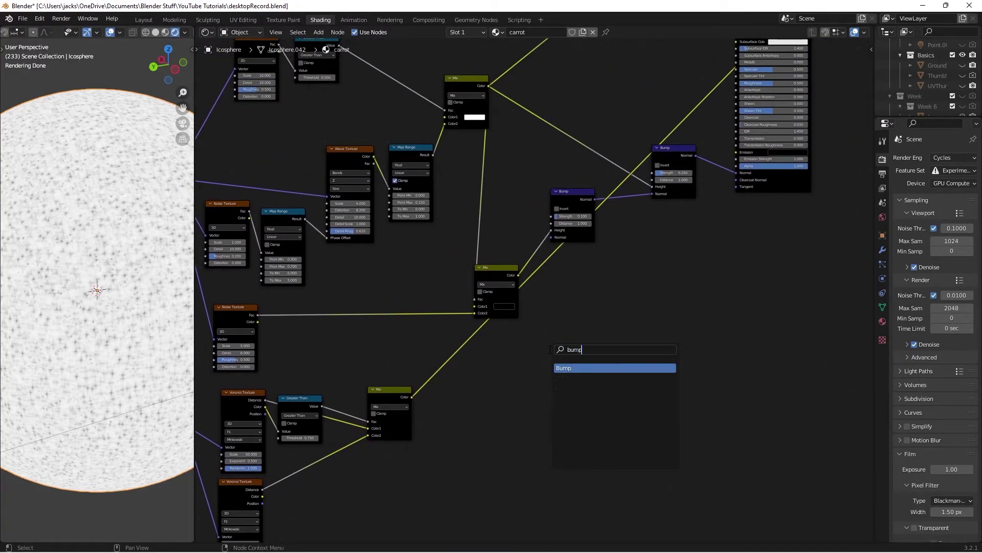
key("Return")
left_click(550, 351)
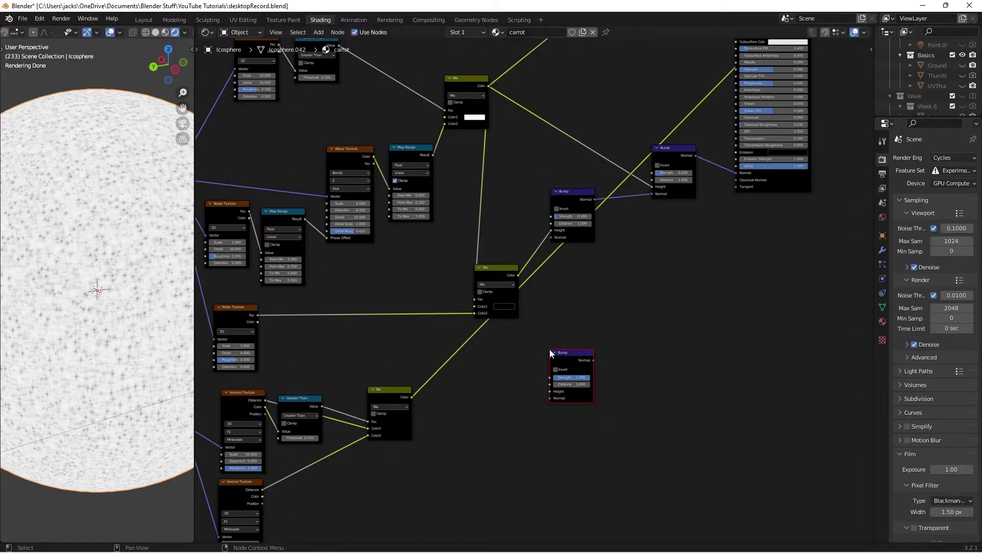
- Move the third Bump node closer to the other nodes and connect the Voronoi Mix node's Color to its Height
left_click_drag(551, 353, 568, 311)
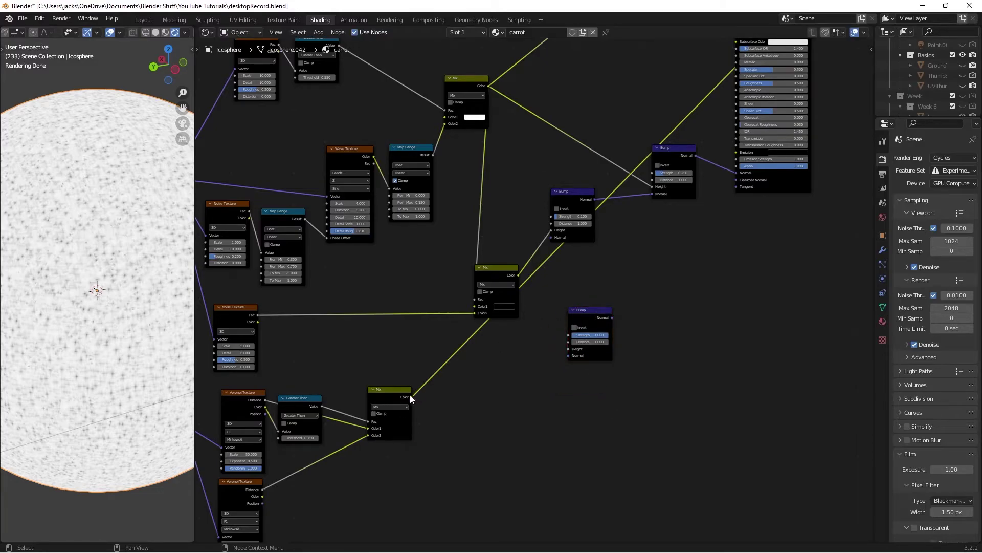
left_click_drag(411, 399, 570, 349)
middle_click_drag(629, 268, 548, 371)
scroll(547, 371, "up", 1)
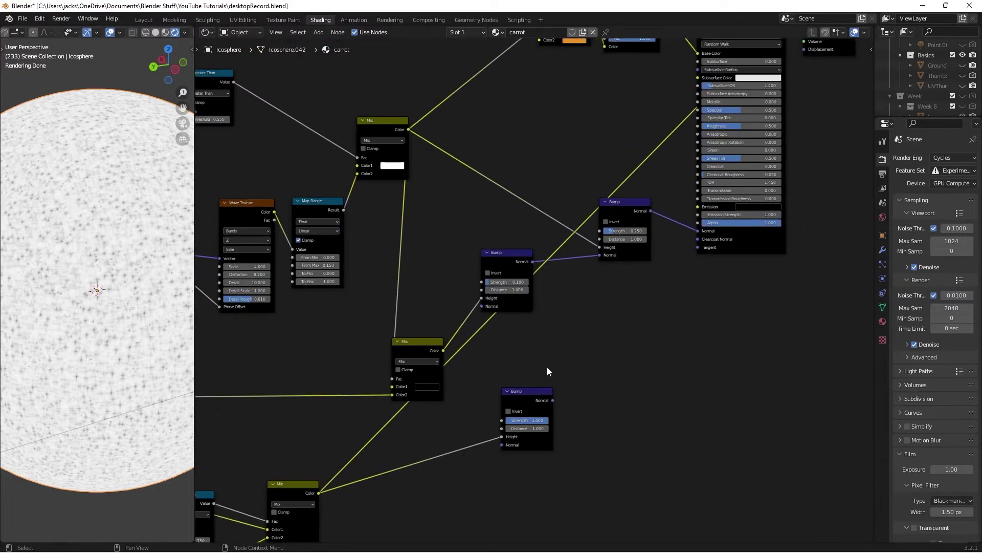
- Feed the third Bump node's Normal into the middle Bump's Normal input and set its Strength to 0.050
left_click_drag(521, 411, 482, 307)
left_click(446, 438)
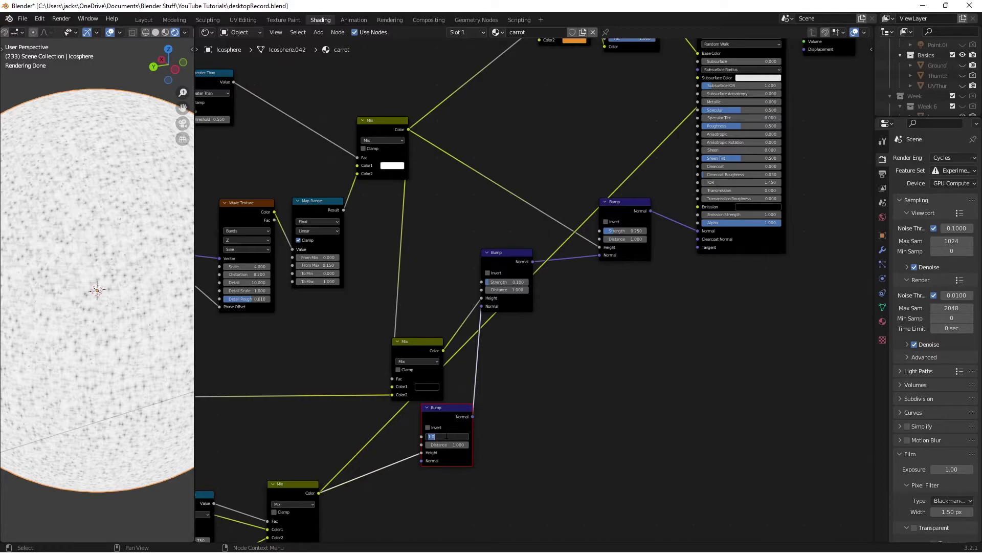
type(".0")
type("50")
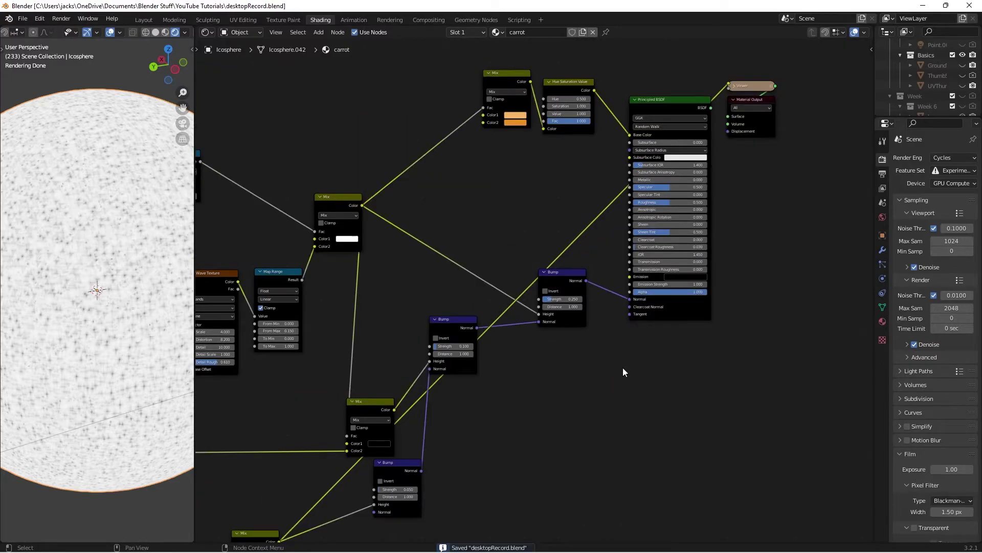
- Reconnect the Principled BSDF to the Material Output to preview the complete carrot material on the sphere
left_click(679, 306, "ctrl+shift")
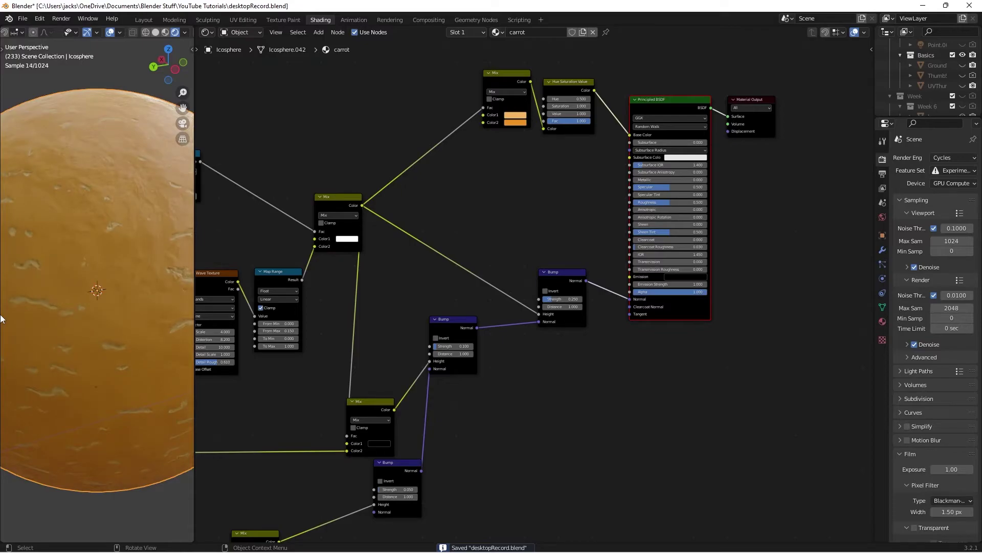
scroll(96, 223, "down", 3)
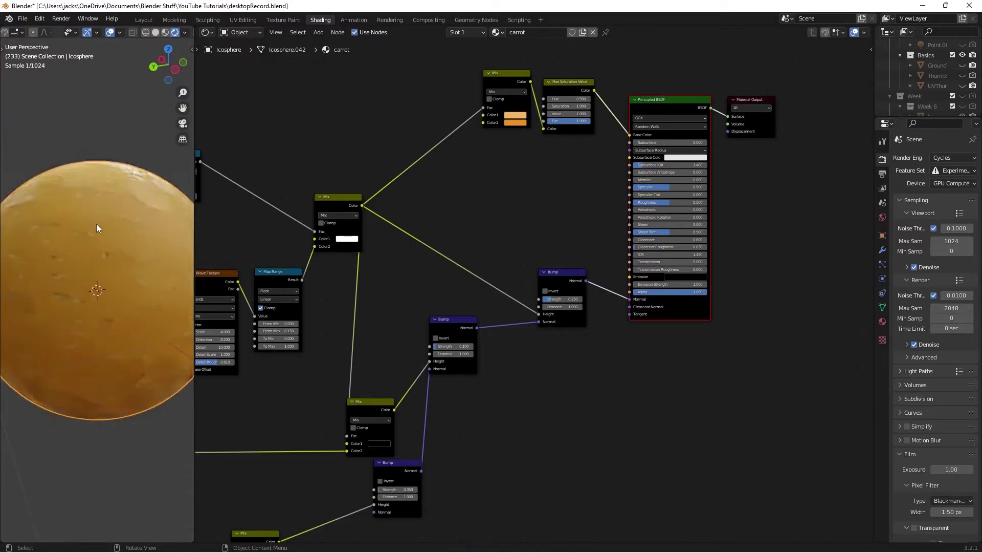
- In the Layout workspace, duplicate the icosphere in place and hide the copy
left_click(143, 19)
middle_click_drag(597, 242, 547, 252)
scroll(413, 293, "up", 2)
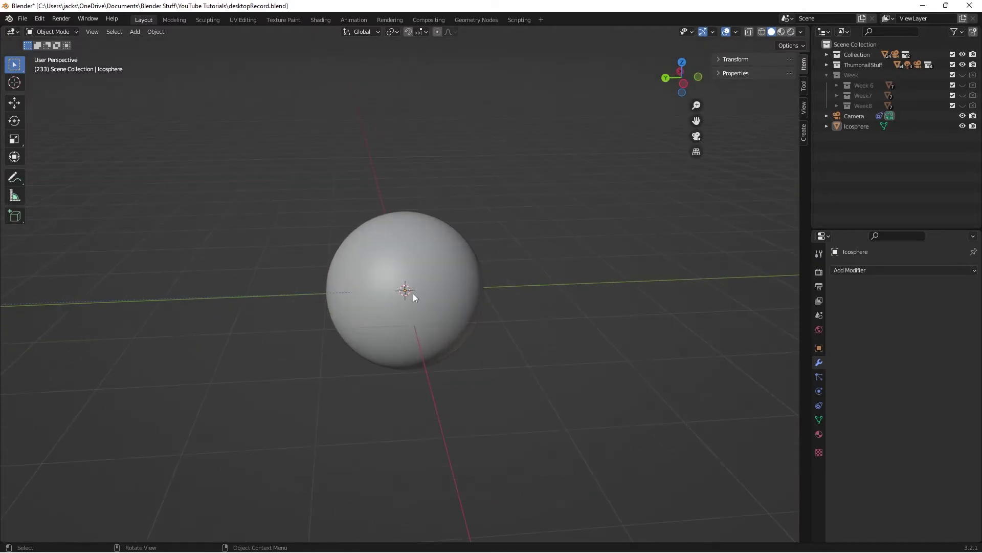
left_click(413, 293)
scroll(417, 294, "down", 3)
middle_click_drag(423, 292, 471, 306)
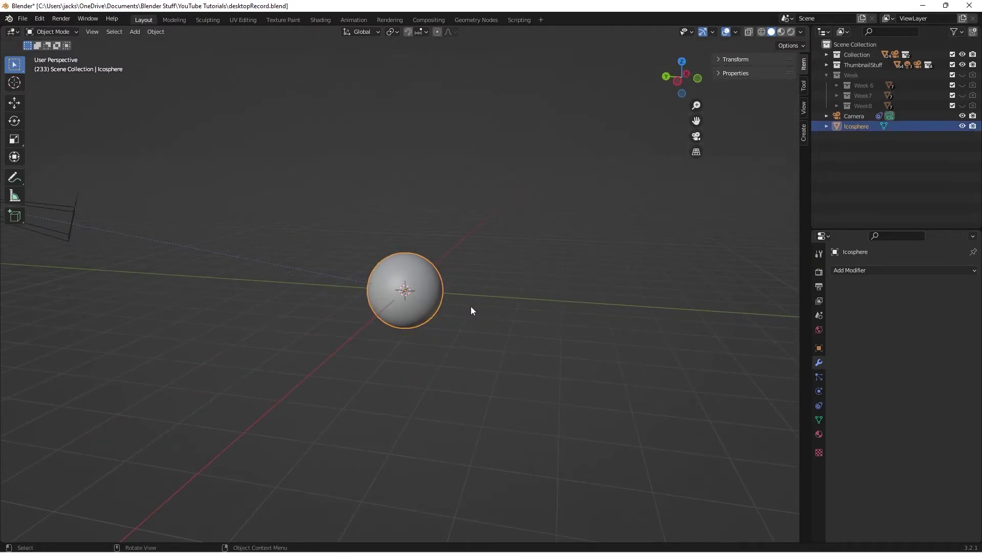
key("shift+d")
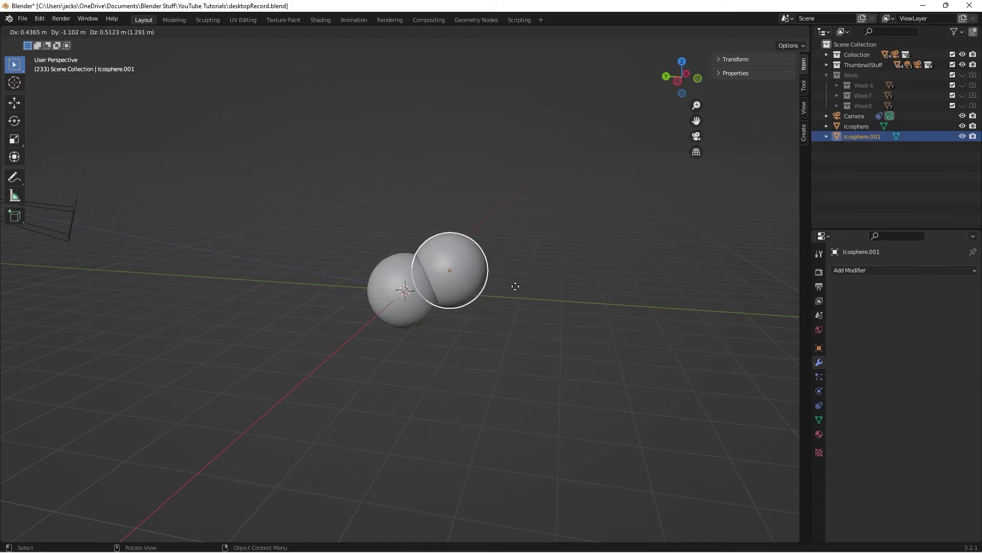
key("Escape")
key("h")
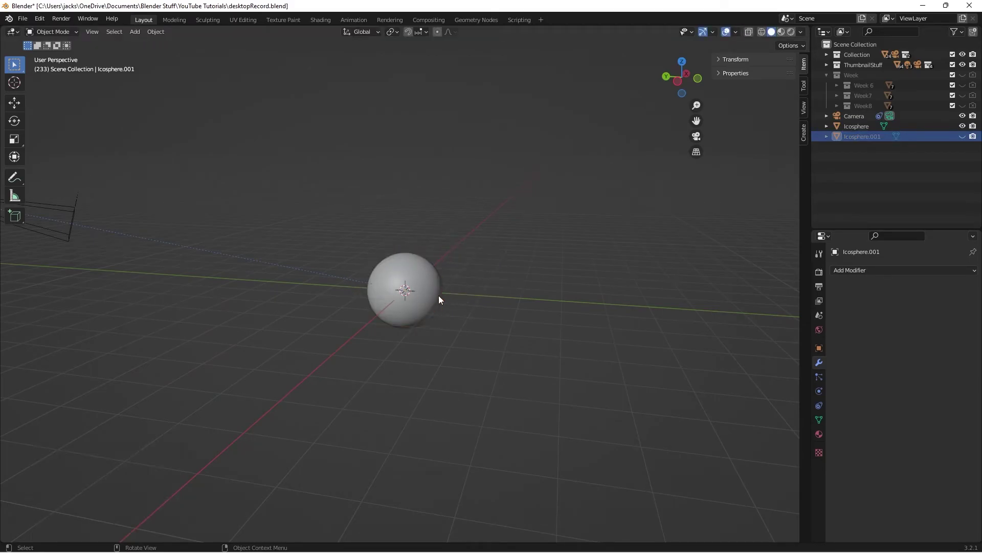
- Put the visible original icosphere in Edit Mode, seen from the front in wireframe shading
left_click(395, 299)
middle_click_drag(435, 300, 444, 306)
scroll(444, 306, "up", 2)
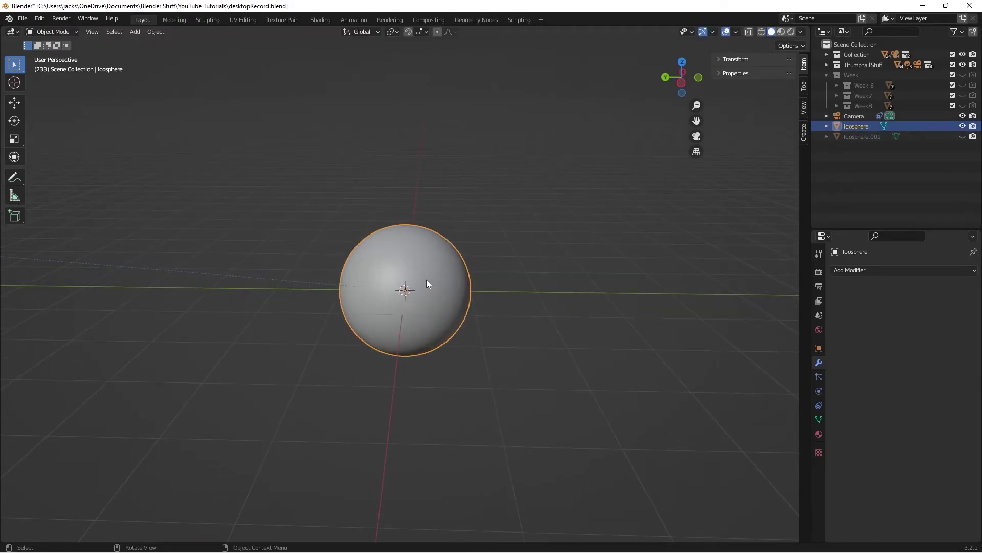
key("Tab")
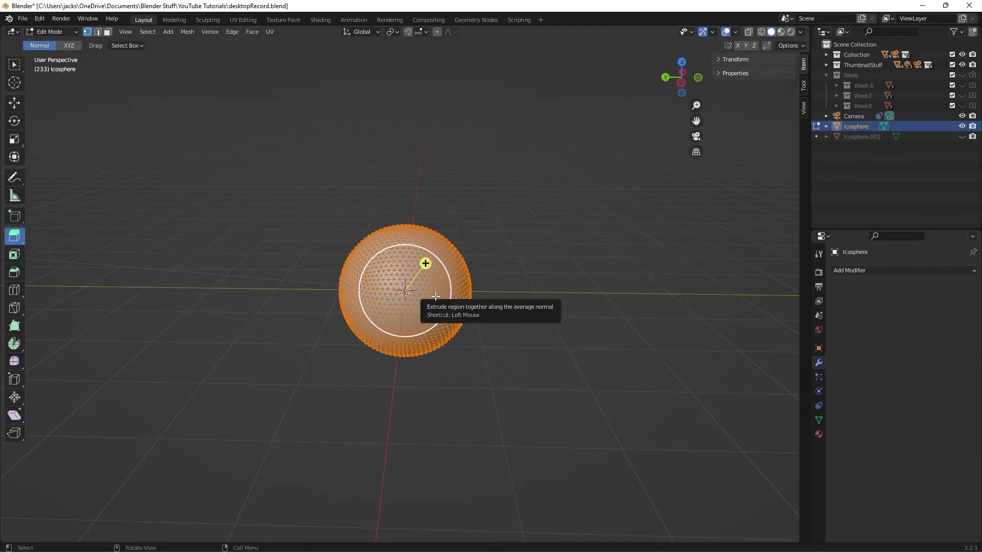
key("KP_1")
scroll(420, 299, "up", 3)
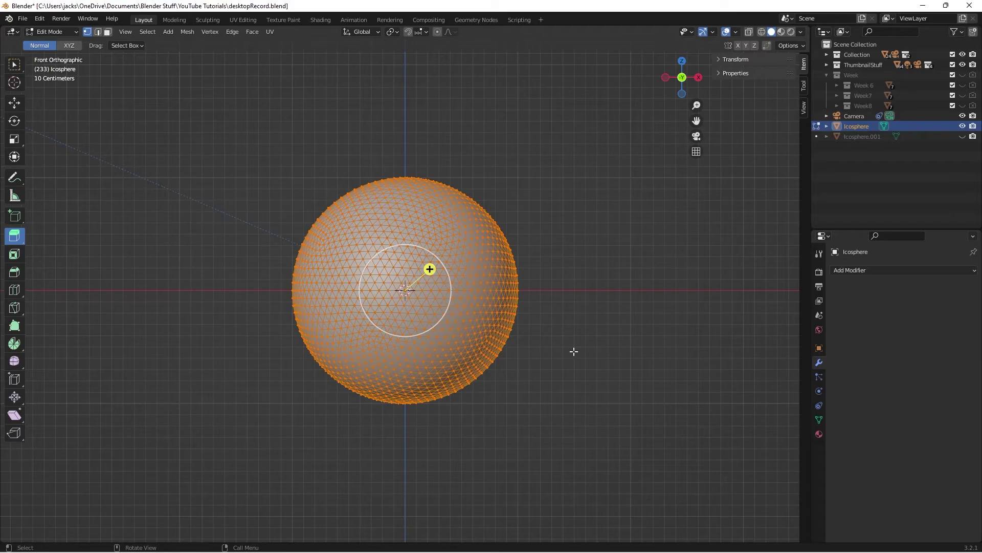
key("z")
left_click(500, 351)
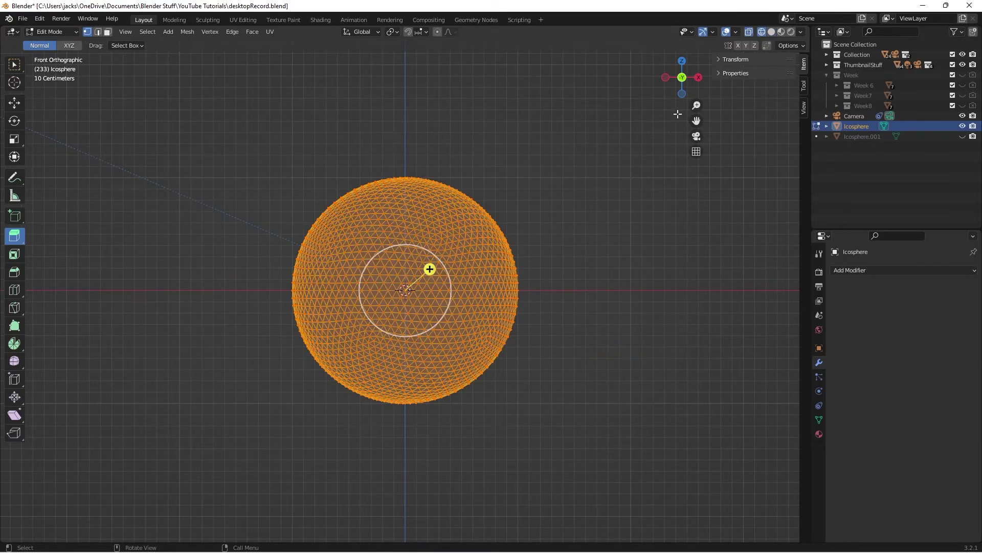
left_click(267, 339)
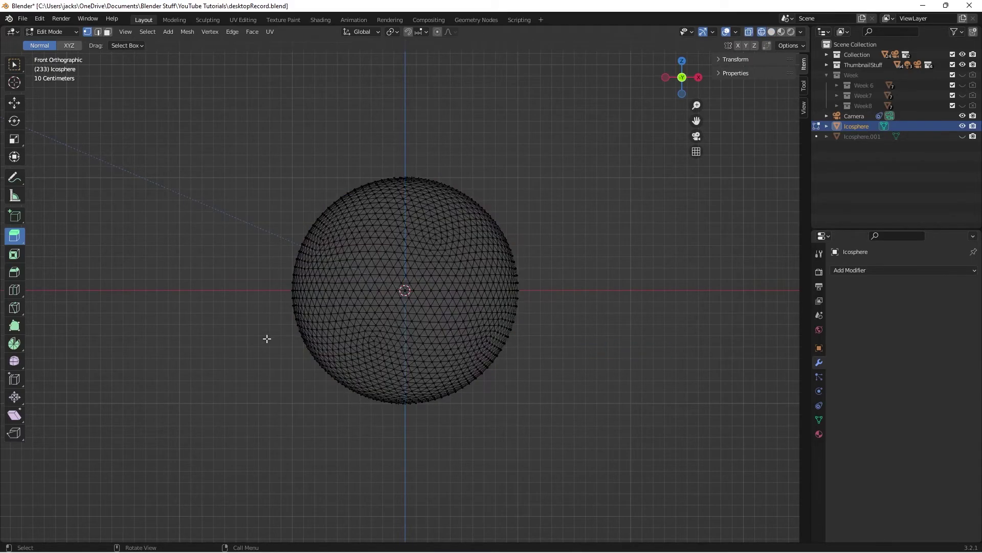
left_click(285, 297)
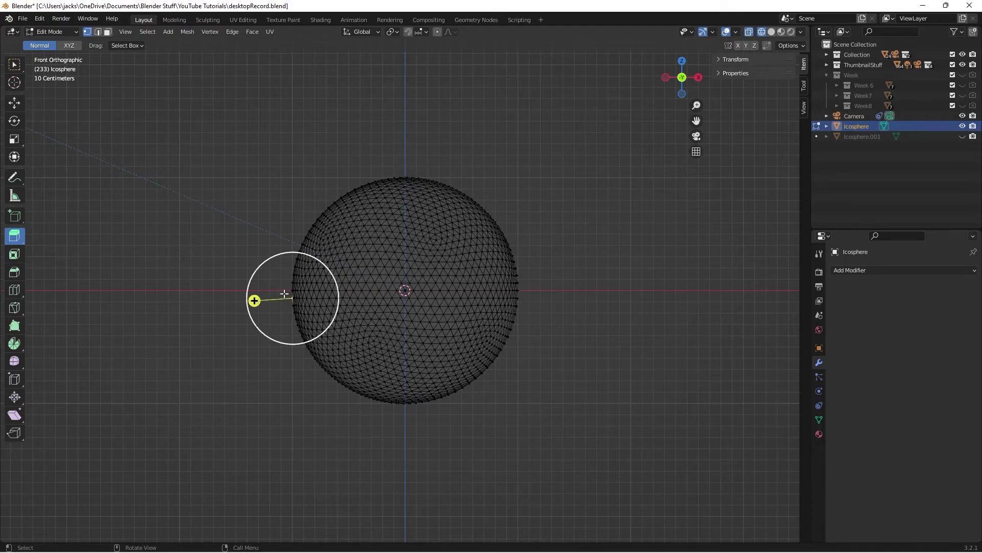
key("e")
left_click_drag(493, 392, 460, 410)
right_click(460, 411)
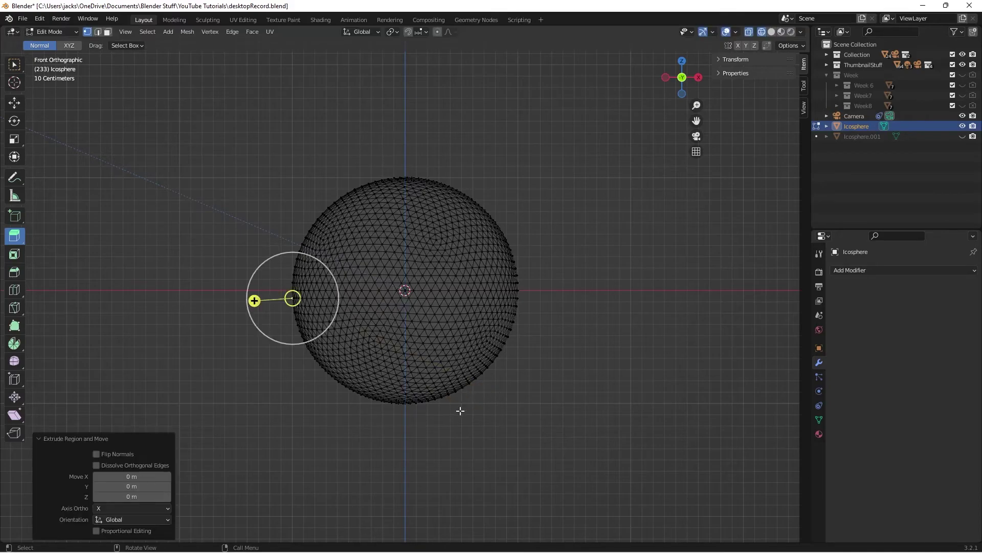
- Select all vertices in the lower half of the sphere, through the mesh, and return to solid shading
left_click(170, 354)
left_click_drag(267, 293, 566, 455)
middle_click_drag(509, 354, 449, 361)
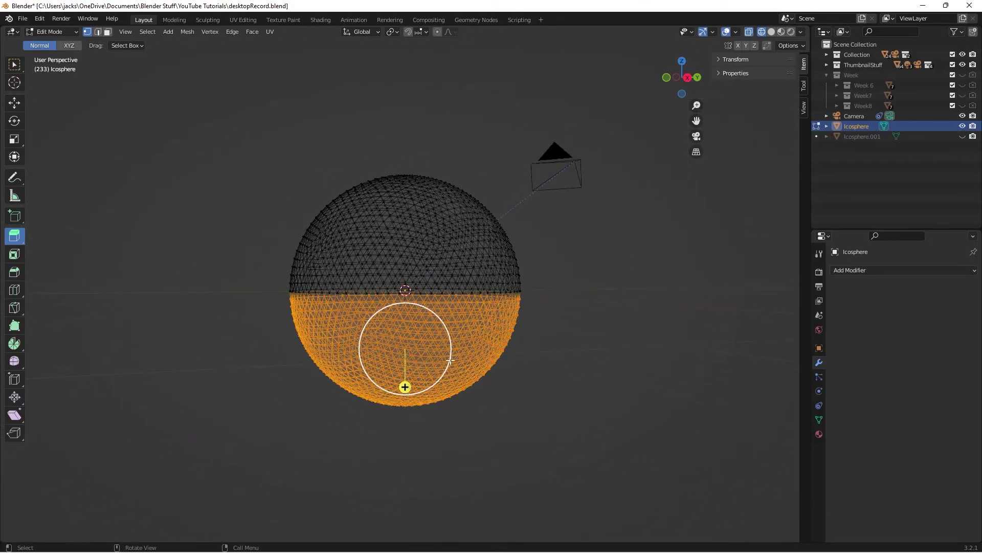
key("z")
left_click(515, 365)
middle_click_drag(578, 375, 462, 344)
scroll(463, 342, "down", 1)
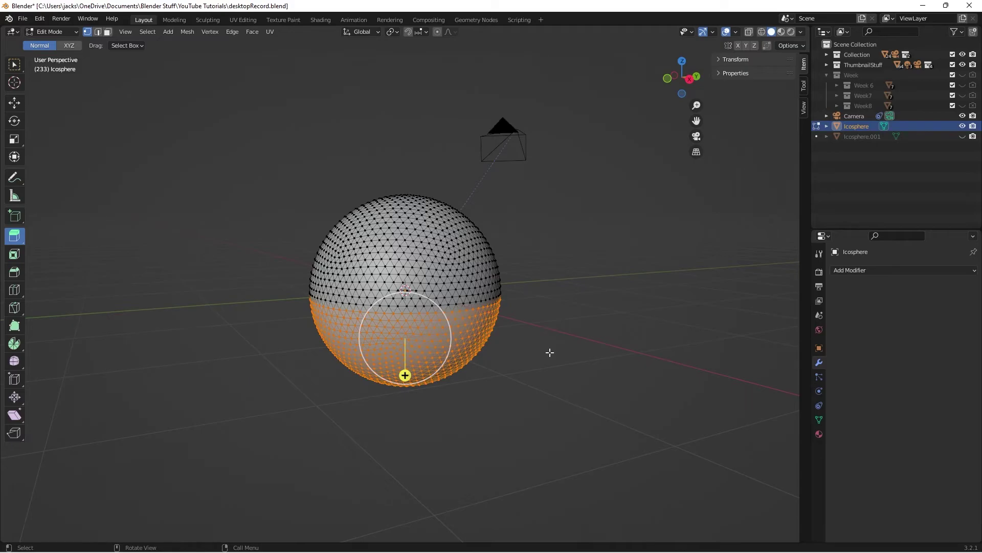
- Scale the lower half to about 0.34 on X and Y only, with smooth proportional editing at size about 1.46, and leave Edit Mode
key("s")
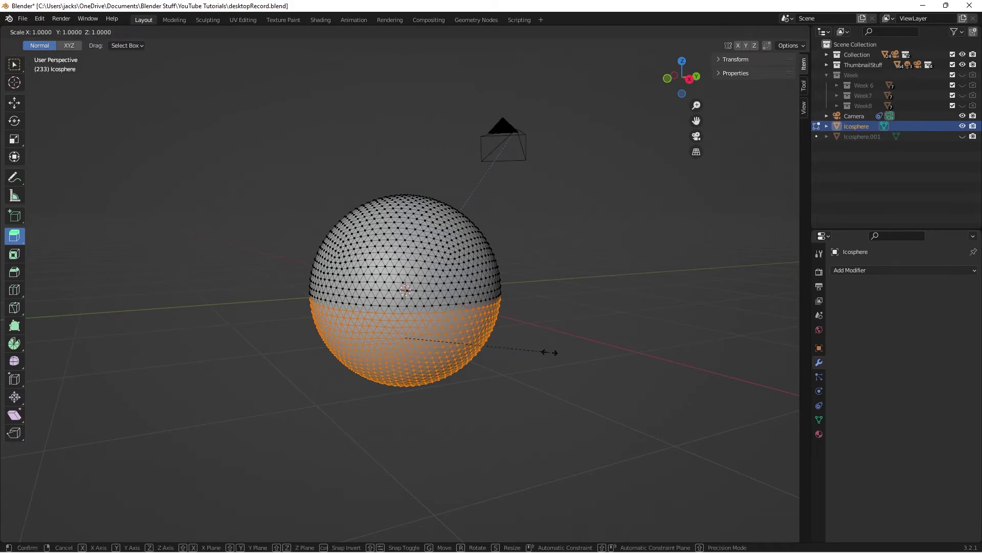
right_click(550, 352)
key("s")
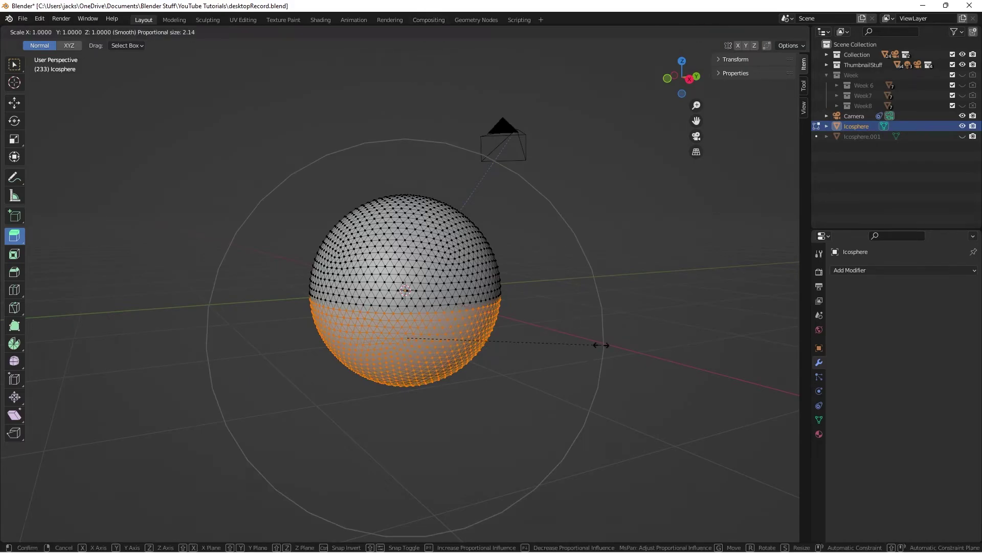
key("shift+z")
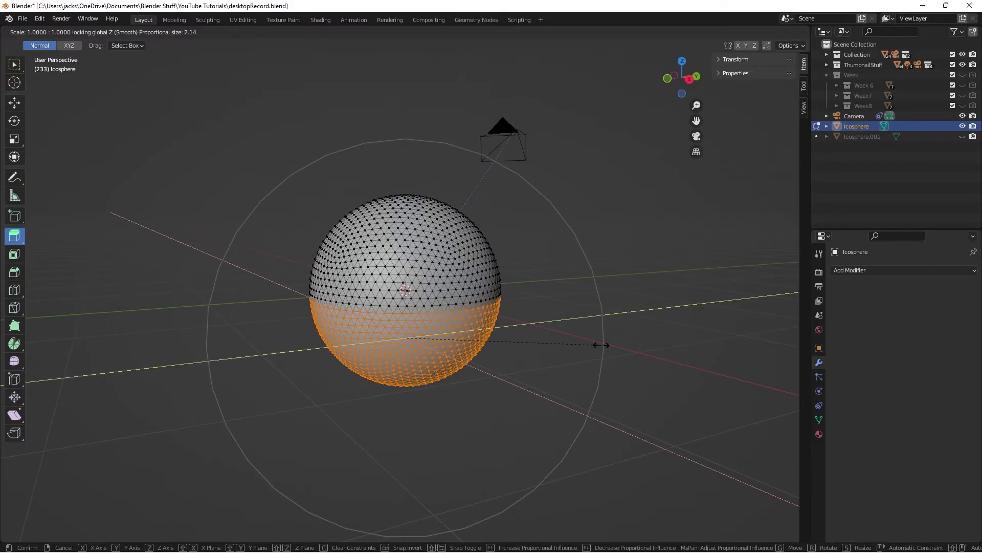
scroll(597, 344, "up", 7)
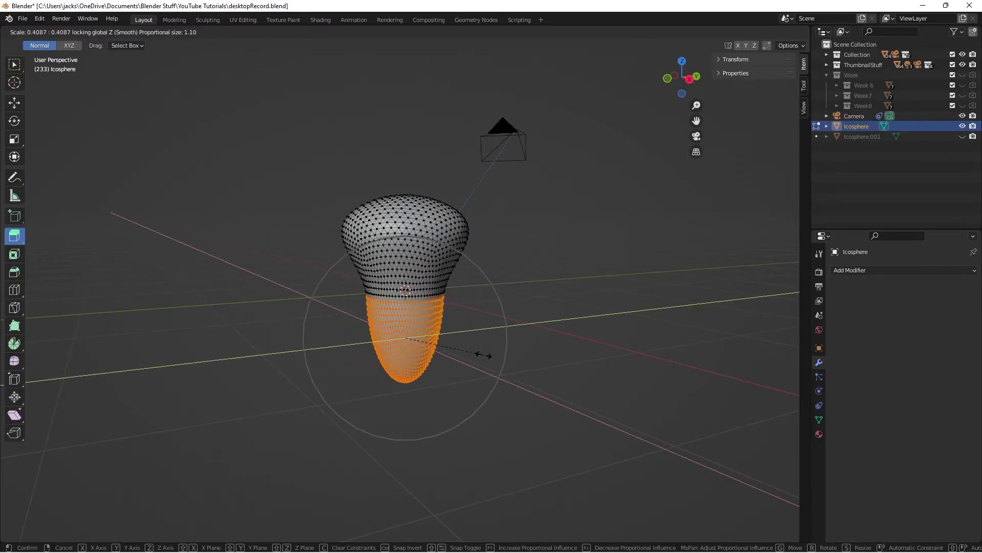
scroll(483, 355, "down", 4)
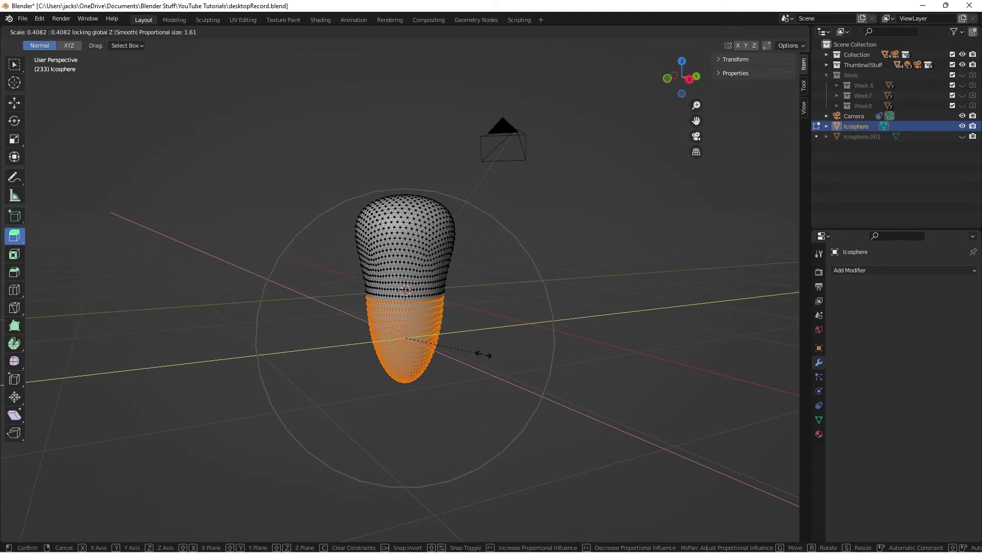
scroll(467, 351, "up", 1)
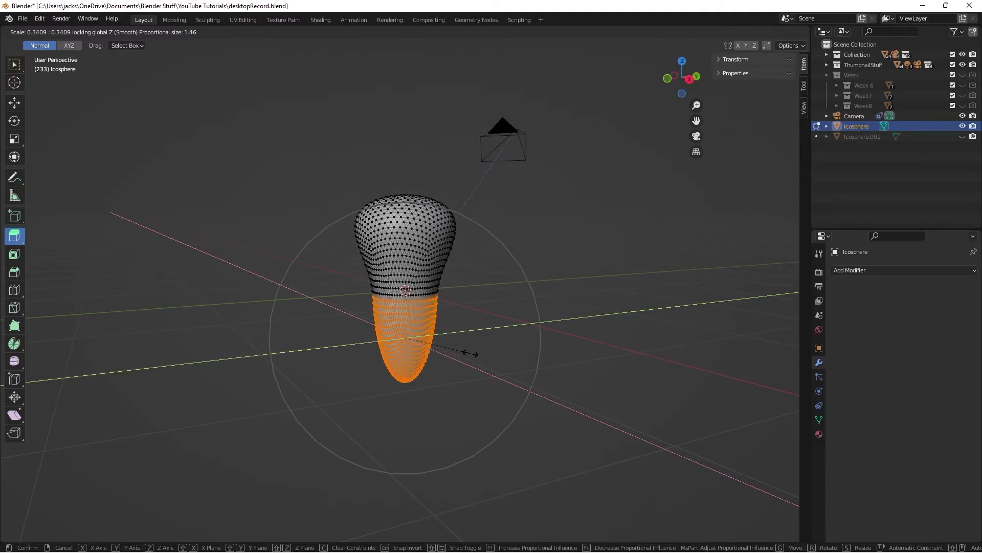
left_click(471, 353)
key("Tab")
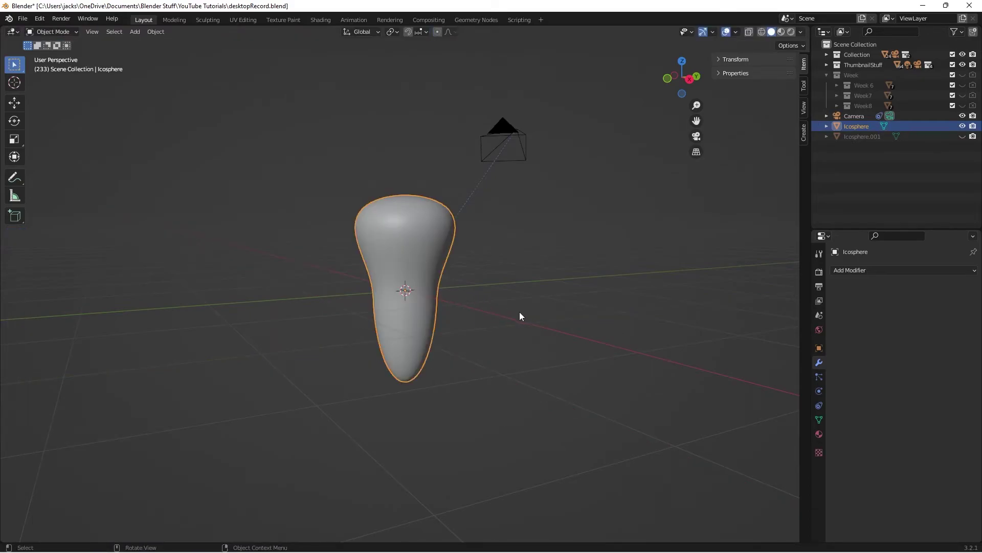
- Scale the whole carrot object to about 0.606 on X and Y, excluding the Z axis
key("s")
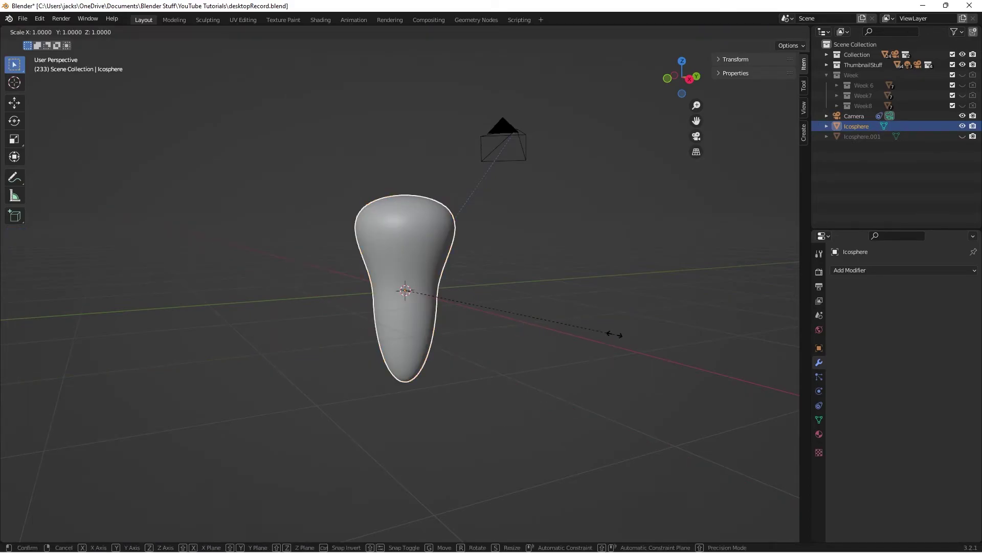
key("shift+z")
left_click(528, 329)
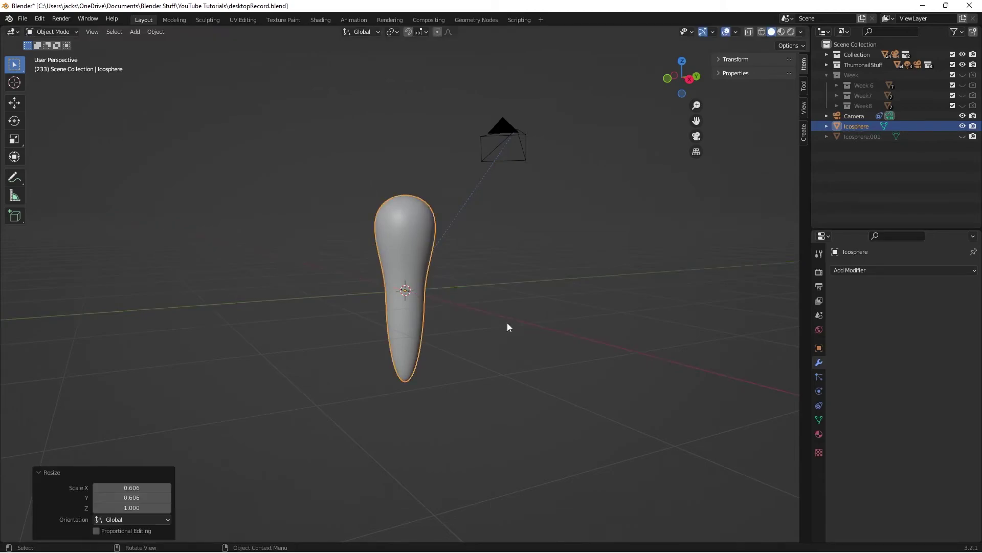
- Apply the carrot object's rotation and scale
left_click(508, 322)
middle_click_drag(507, 321, 465, 304)
scroll(440, 294, "up", 2)
left_click(413, 284)
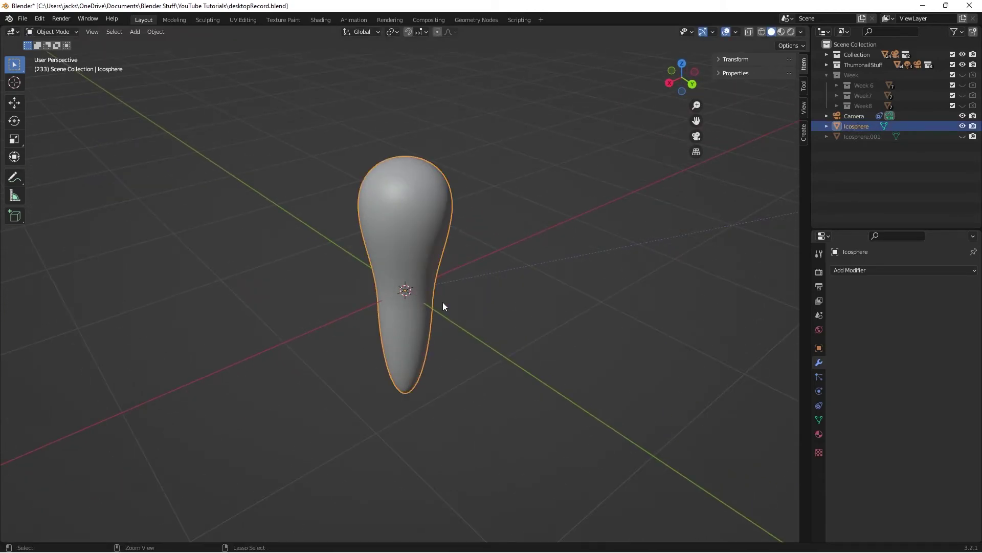
key("ctrl+a")
left_click(425, 346)
- Show the carrot's material settings and inspect the deselected object in rendered viewport shading
middle_click_drag(508, 309, 542, 330)
left_click(814, 435)
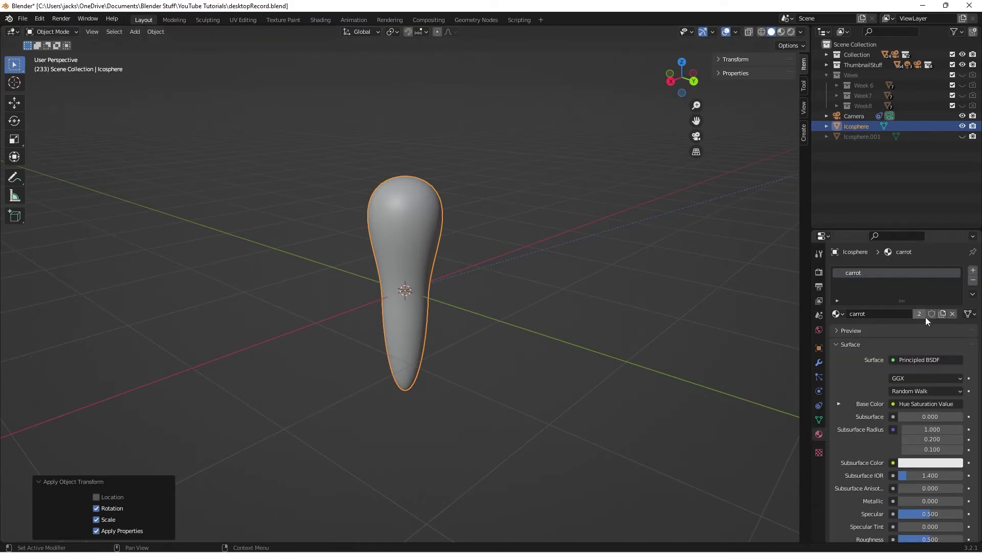
left_click(789, 32)
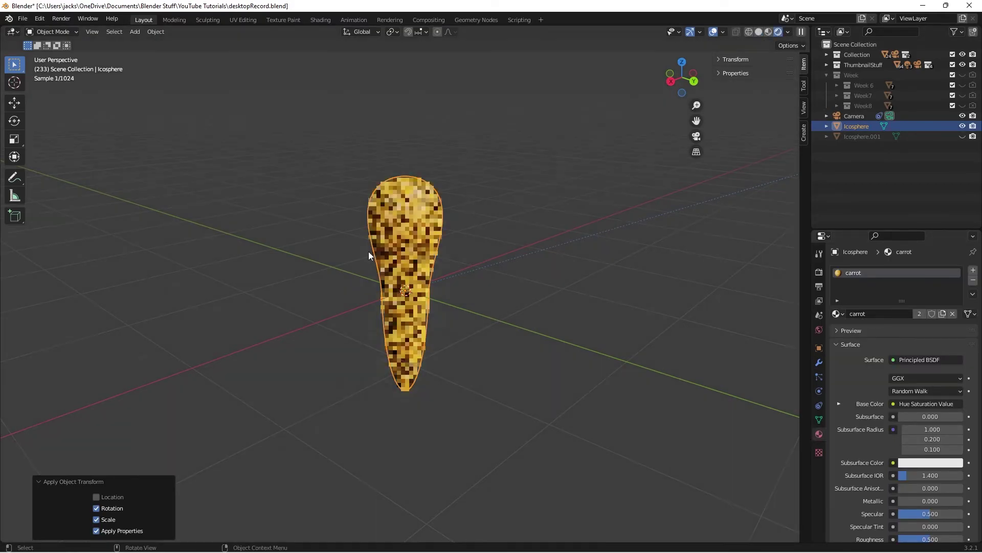
scroll(371, 253, "up", 3)
middle_click_drag(453, 270, 441, 265)
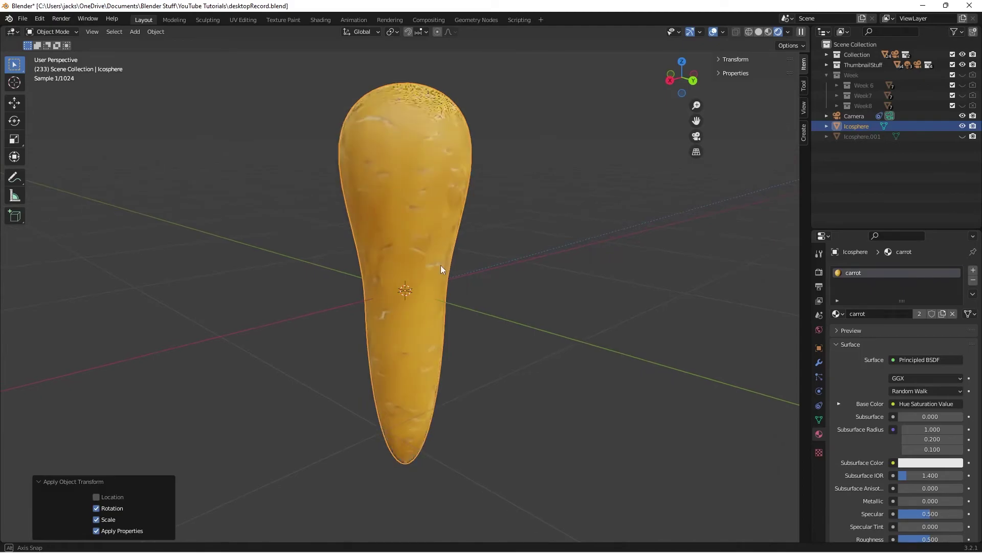
left_click(531, 324)
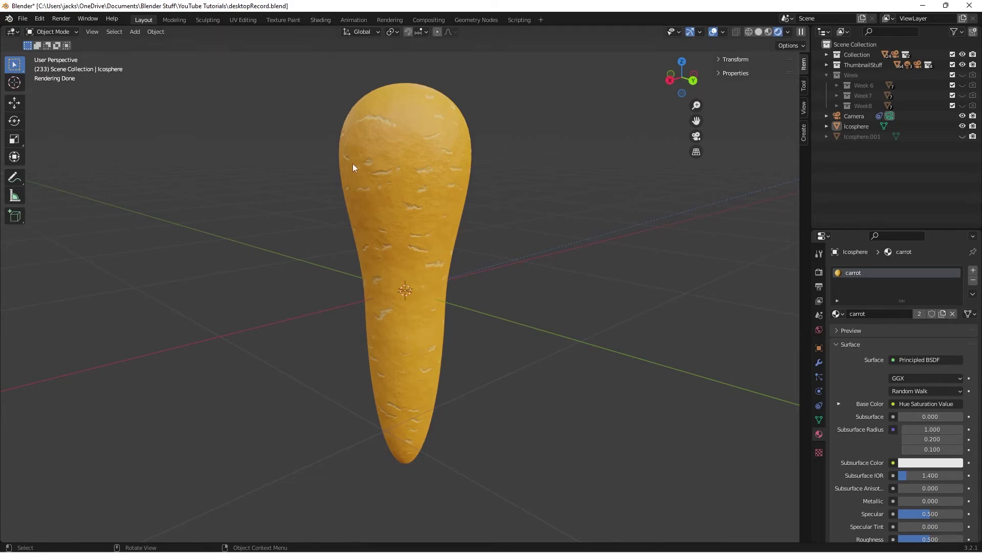
- Switch to the Shading workspace and show the carrot material's Wave Texture and Map Range nodes
left_click(323, 17)
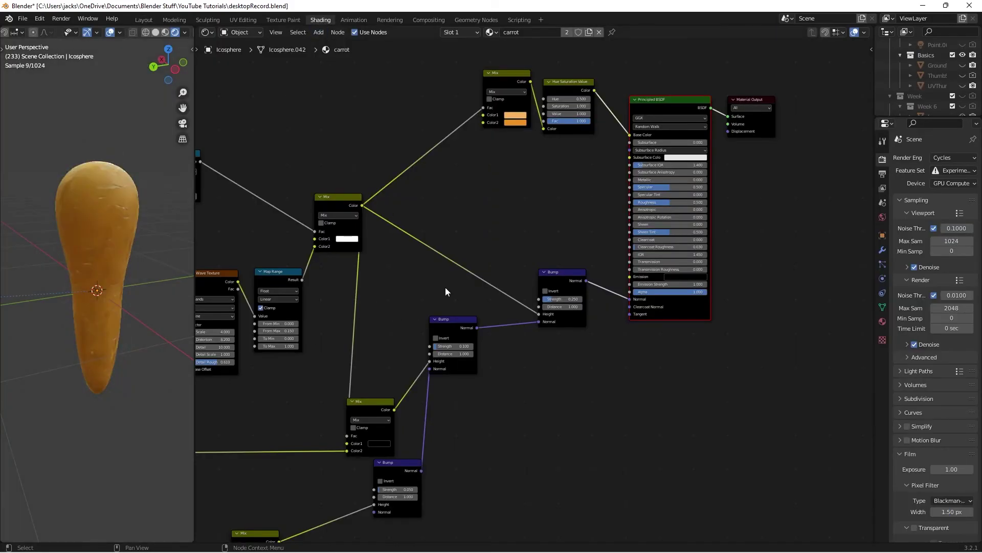
middle_click_drag(445, 287, 591, 105)
middle_click_drag(457, 159, 535, 260)
scroll(535, 260, "up", 3)
middle_click_drag(506, 314, 602, 435)
scroll(602, 435, "up", 3)
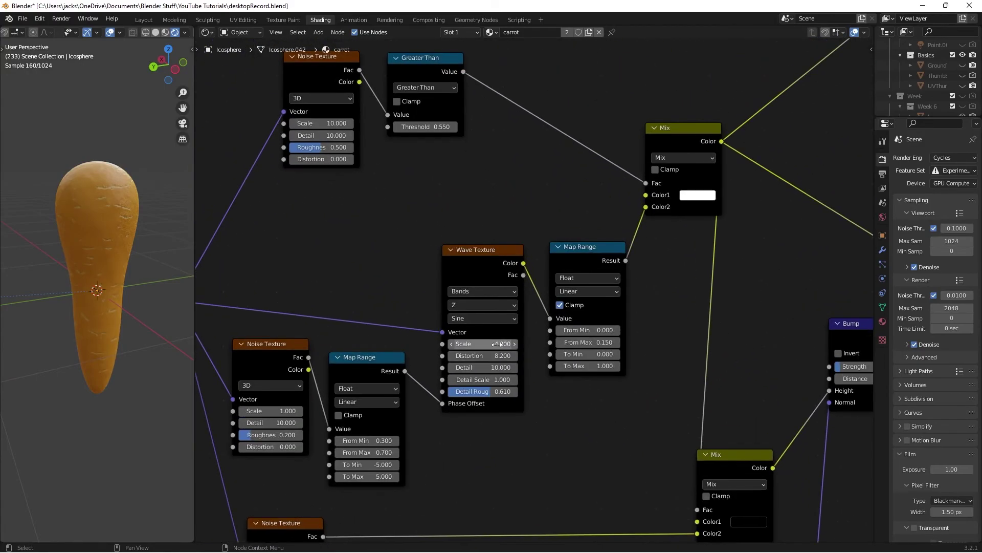
- Try a scale of 8 on the Wave Texture node, and set it back to 4
left_click(494, 345)
type("8")
key("Return")
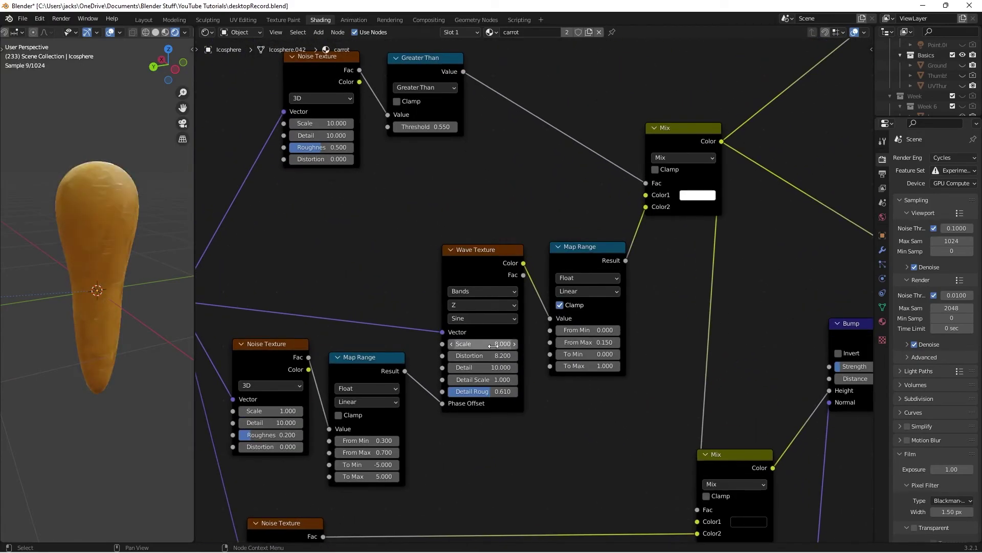
left_click(493, 344)
type("4")
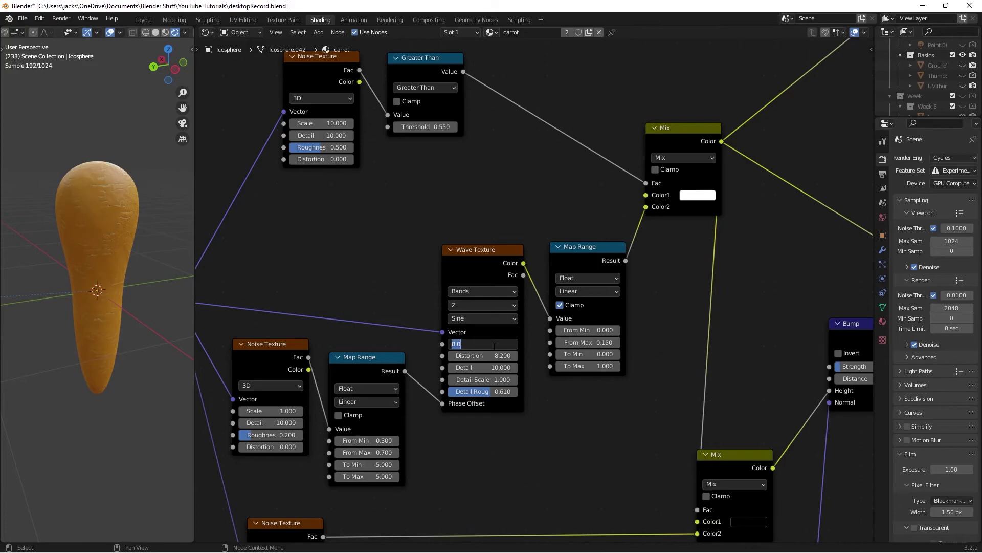
key("Return")
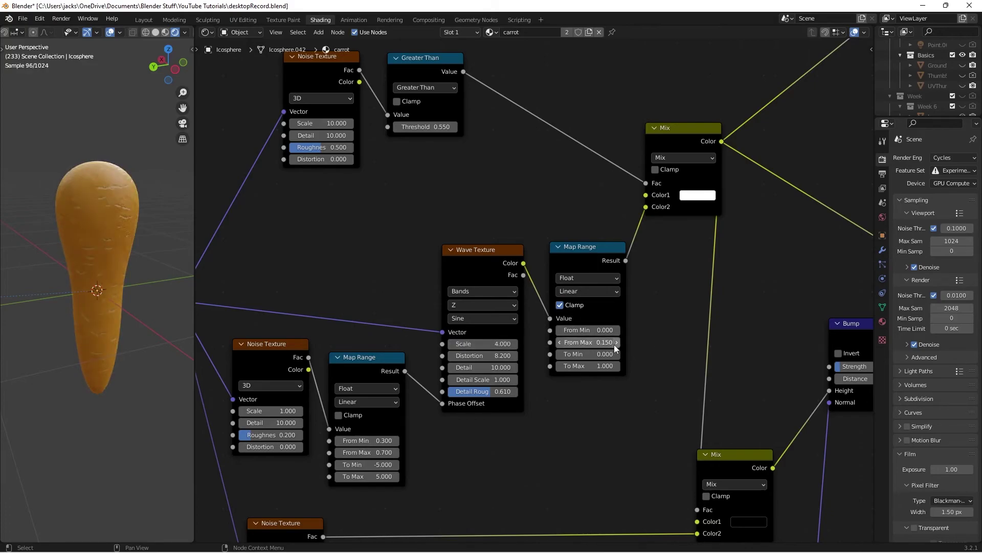
- Set From Max to 0.250 on the Map Range node fed by the Wave Texture, and save the file
left_click(614, 343)
left_click(615, 343)
scroll(616, 345, "up", 1, "ctrl")
scroll(566, 342, "down", 2, "ctrl")
key("ctrl+s")
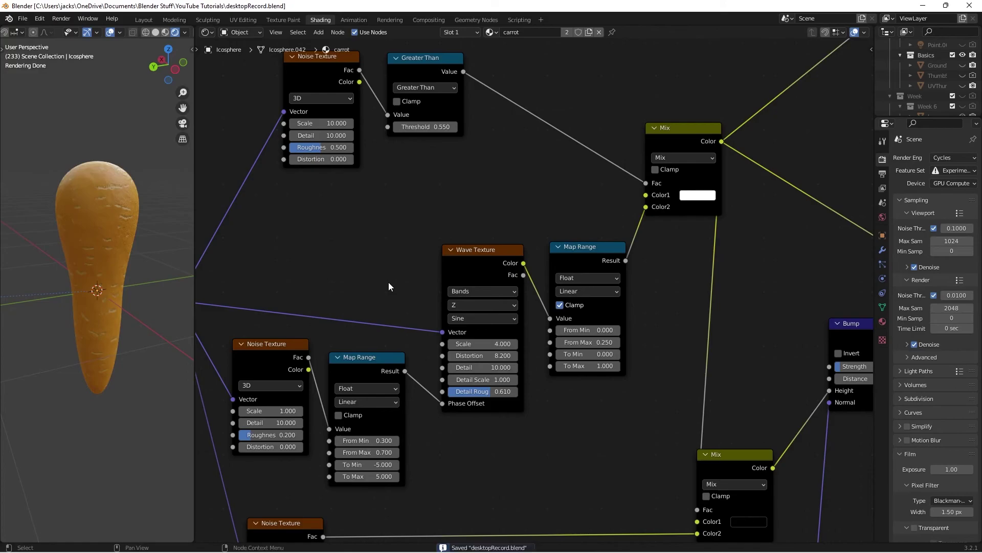
- Set the Principled BSDF's roughness to 0.35
key("Home")
scroll(575, 162, "down", 3)
middle_click_drag(575, 162, 556, 182)
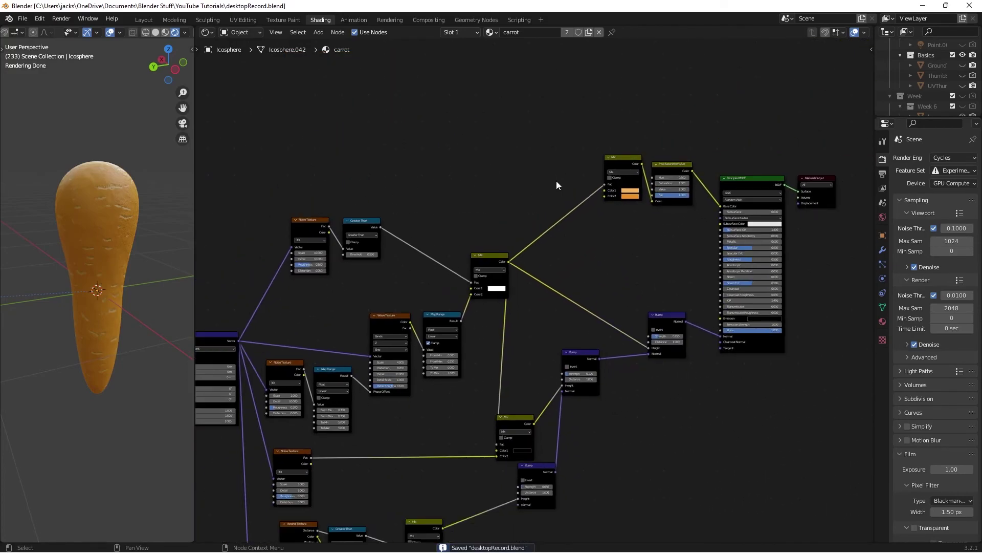
scroll(397, 318, "up", 1)
middle_click_drag(721, 262, 323, 326)
scroll(323, 327, "up", 4)
middle_click_drag(260, 323, 373, 324)
scroll(374, 323, "up", 2)
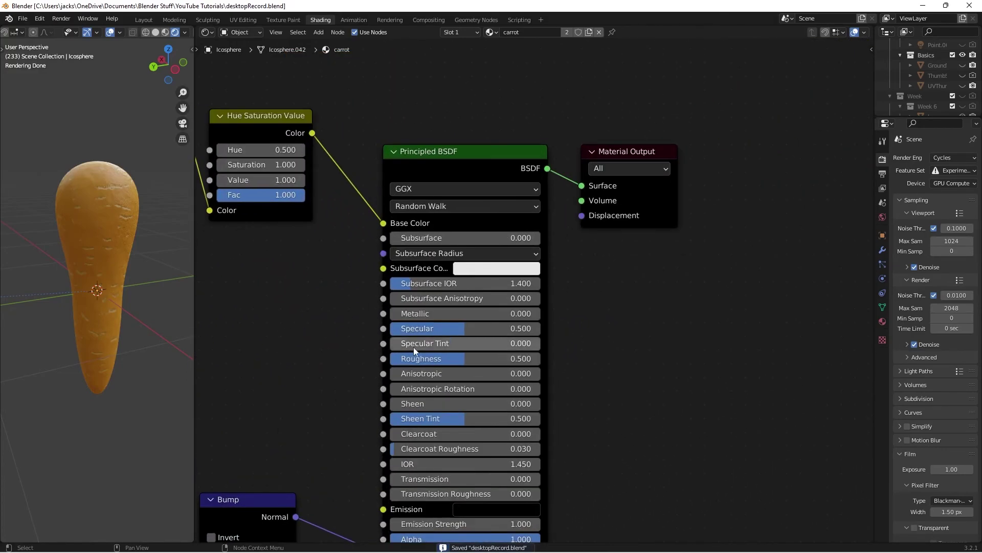
left_click_drag(464, 355, 426, 358)
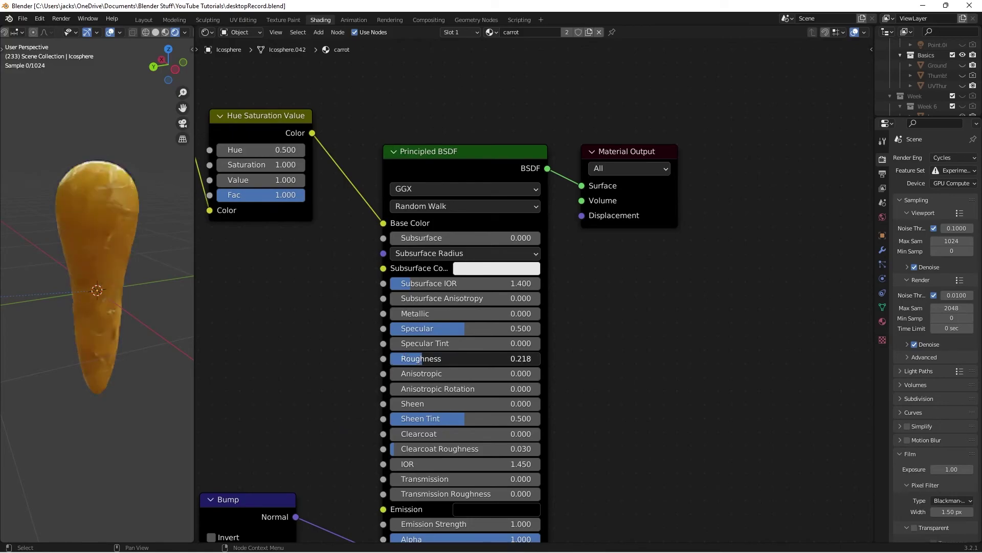
left_click(428, 358)
type("0.35")
key("Return")
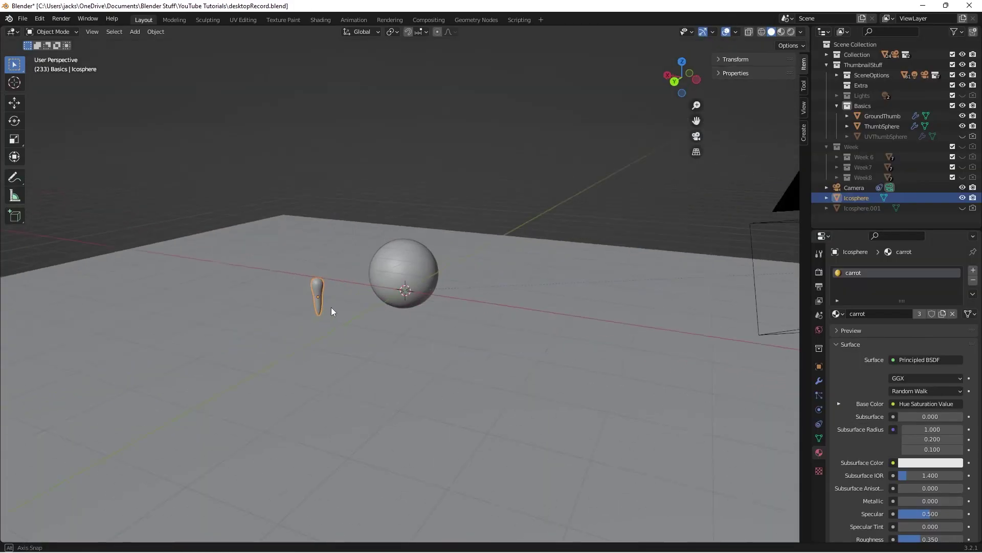
- Frame the selected carrot beside the sphere in the Layout workspace and apply its object transform
key("KP_Decimal")
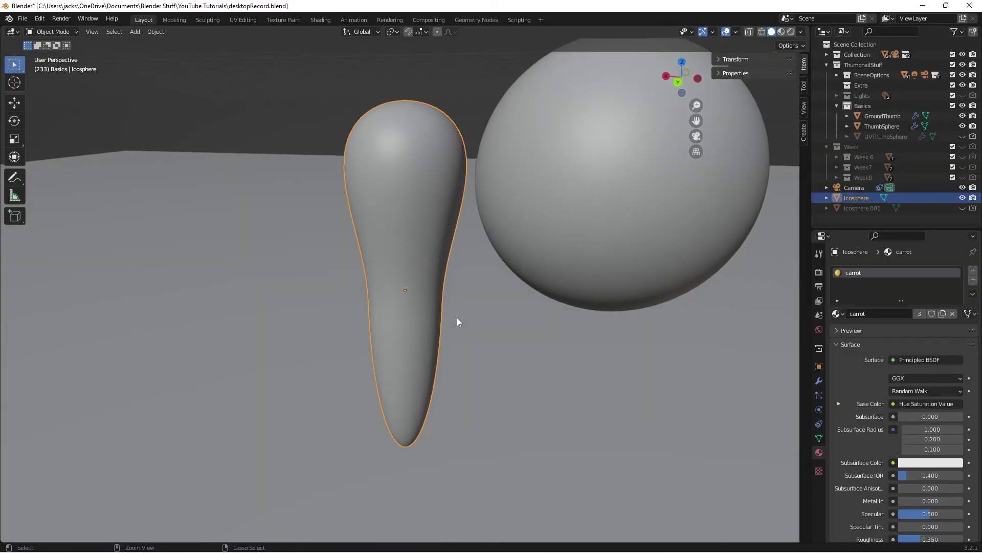
key("ctrl+a")
left_click(456, 316)
scroll(419, 225, "down", 3)
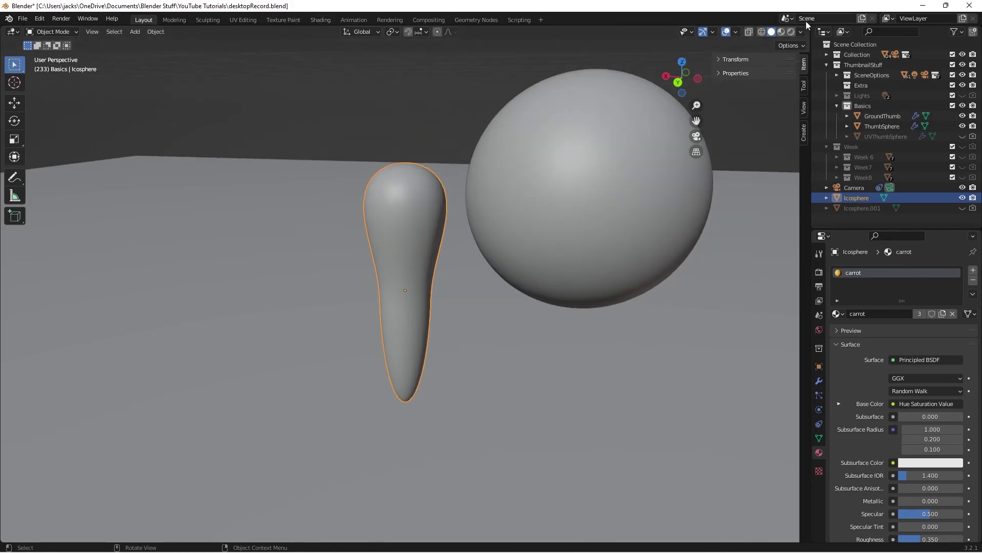
- Show the scene in rendered viewport shading and inspect the deselected carrot next to the sphere
key("z")
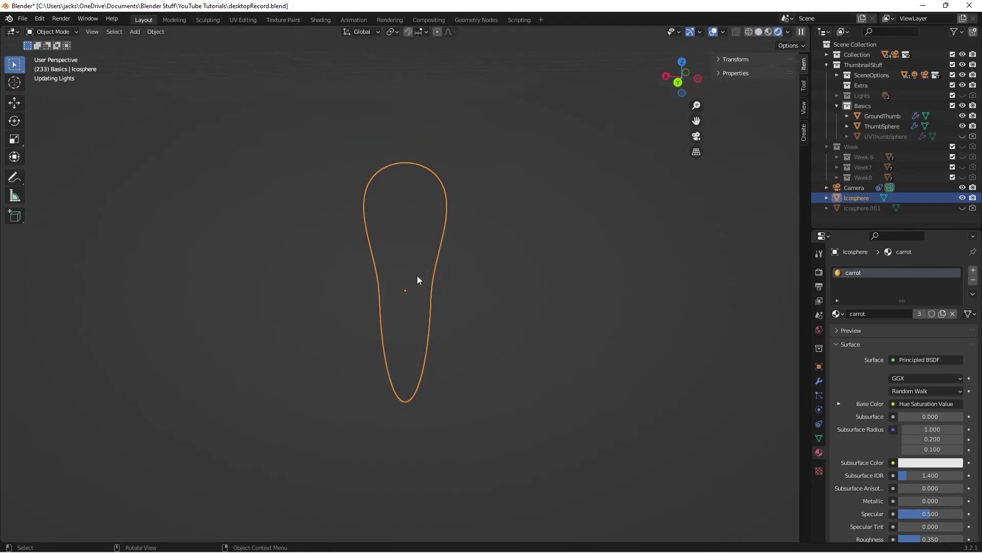
scroll(417, 275, "up", 2)
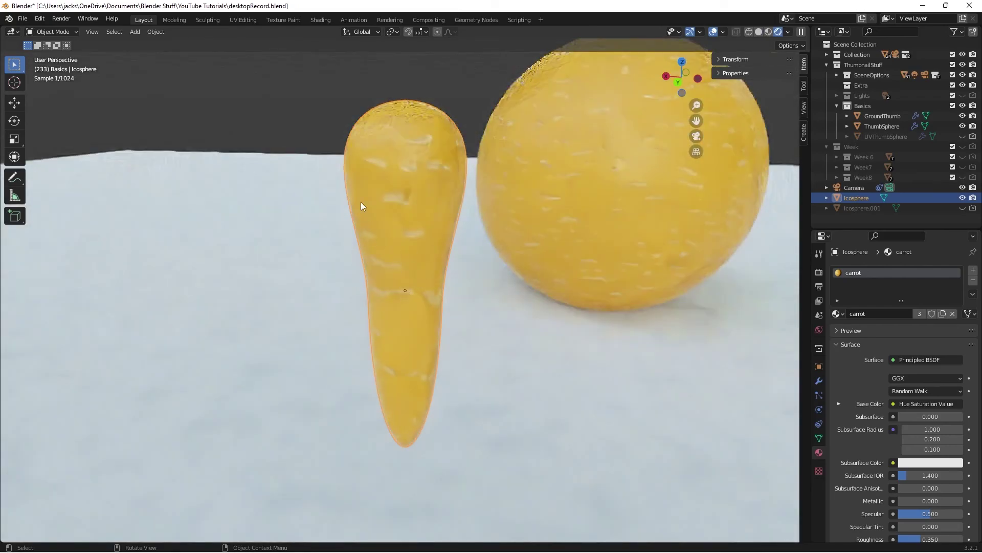
left_click(315, 108)
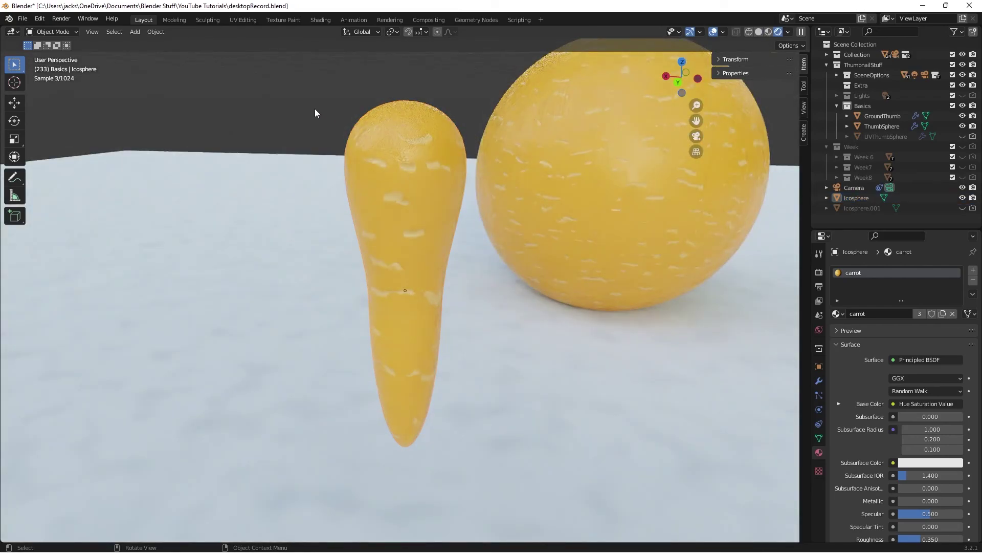
- Select the carrot and open its material in the Shading workspace, with the carrot framed and the Mapping node shown
left_click(392, 159)
left_click(322, 19)
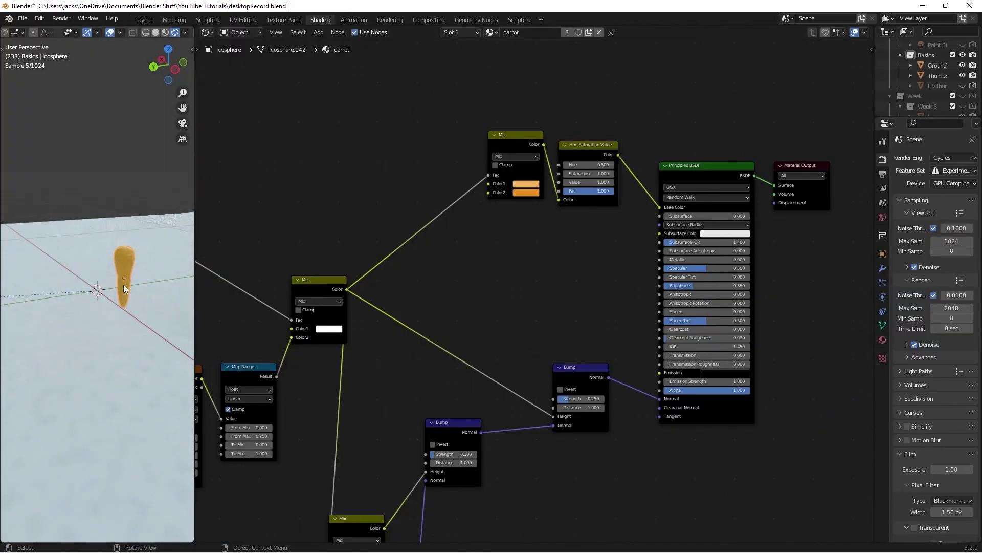
key("KP_Decimal")
scroll(124, 285, "up", 2)
middle_click_drag(396, 364, 894, 349)
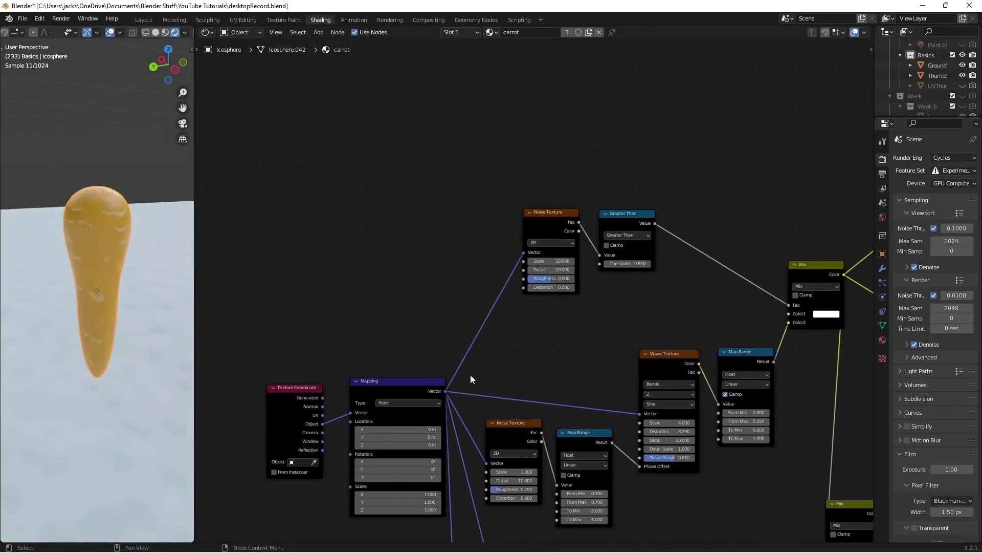
scroll(499, 269, "up", 6)
middle_click_drag(471, 380, 559, 230)
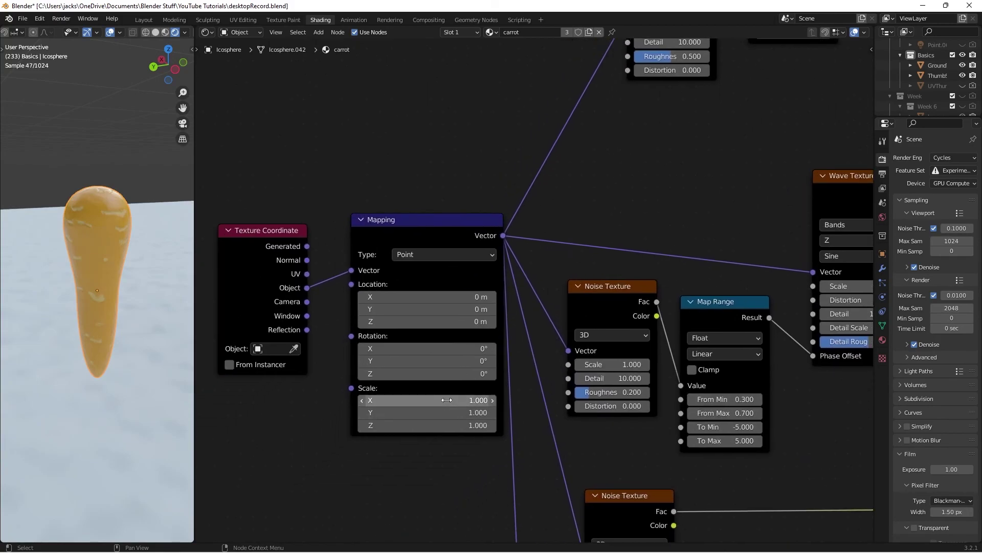
- Try a scale of 5 on X, Y and Z in the Mapping node, and return all three to 1
left_click_drag(395, 220, 389, 219)
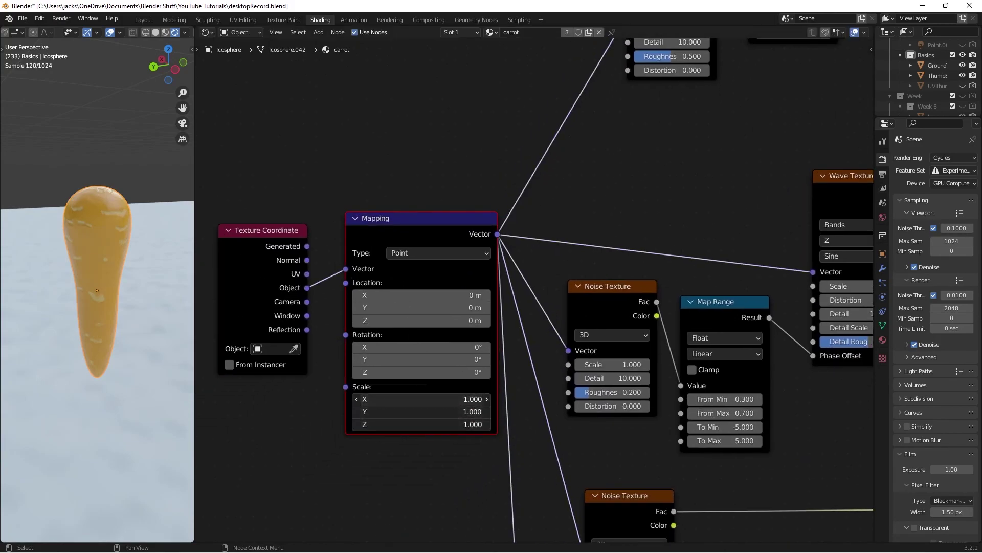
left_click_drag(437, 399, 436, 424)
type("5")
key("Return")
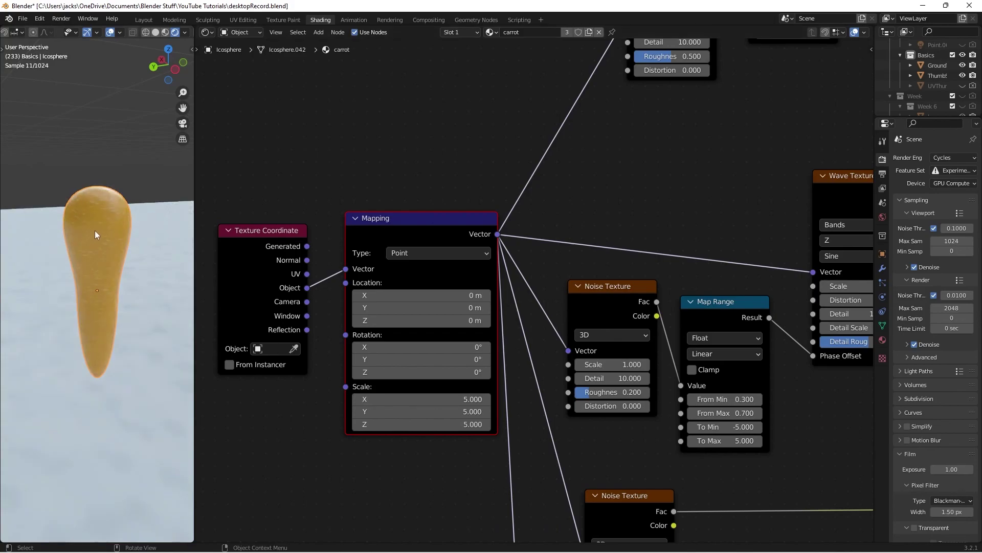
left_click_drag(450, 389, 452, 435)
type("1")
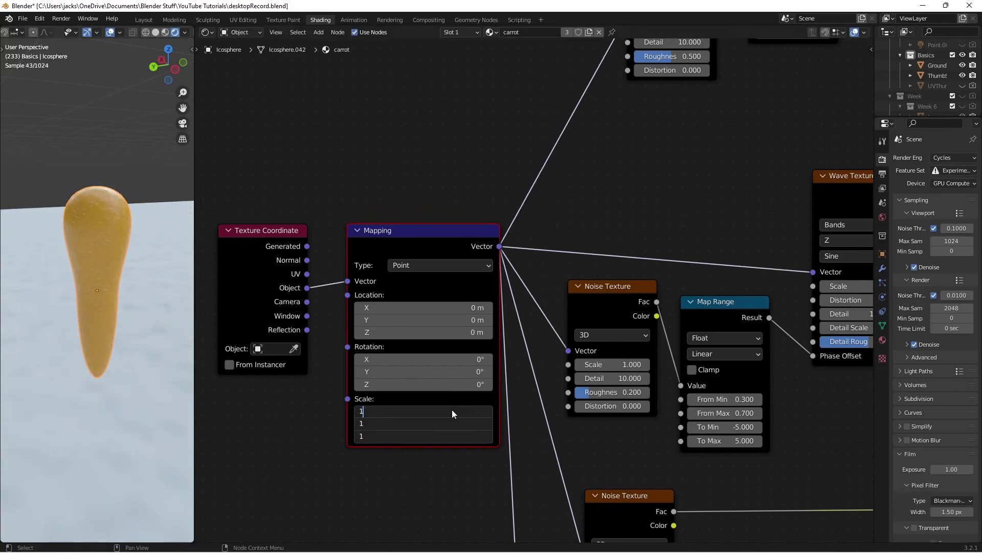
key("Return")
left_click(267, 461)
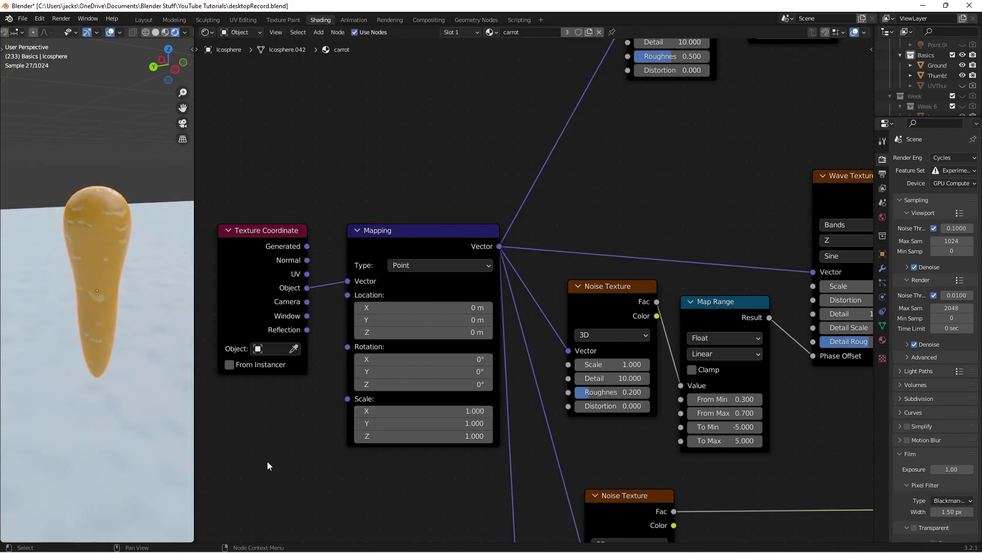
- Save the file and deselect the carrot object
key("ctrl+s")
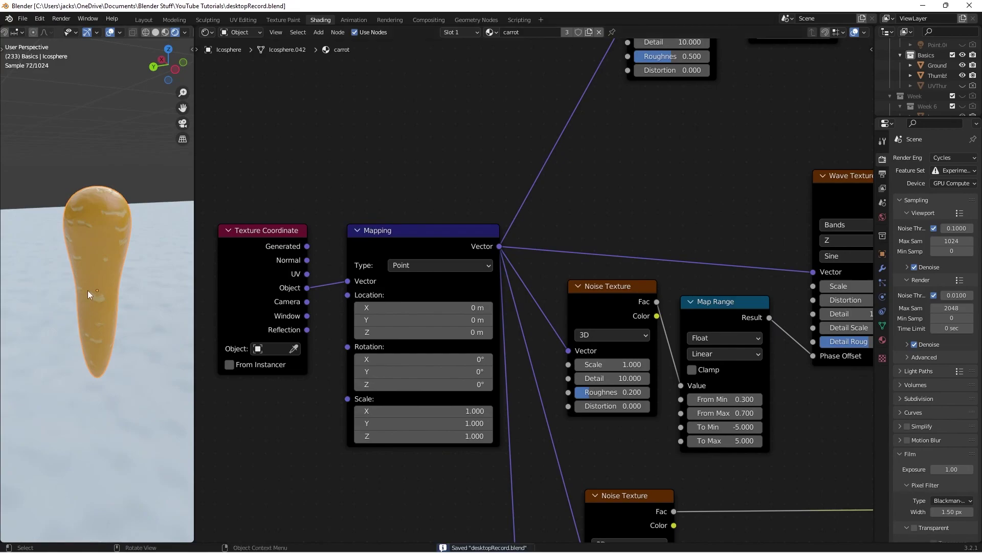
left_click(177, 232)
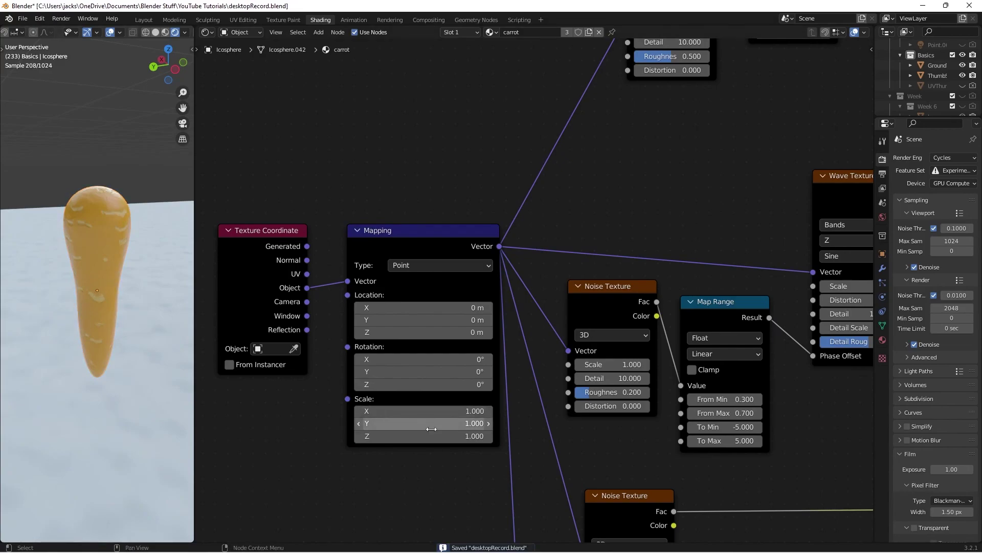
scroll(363, 492, "down", 1)
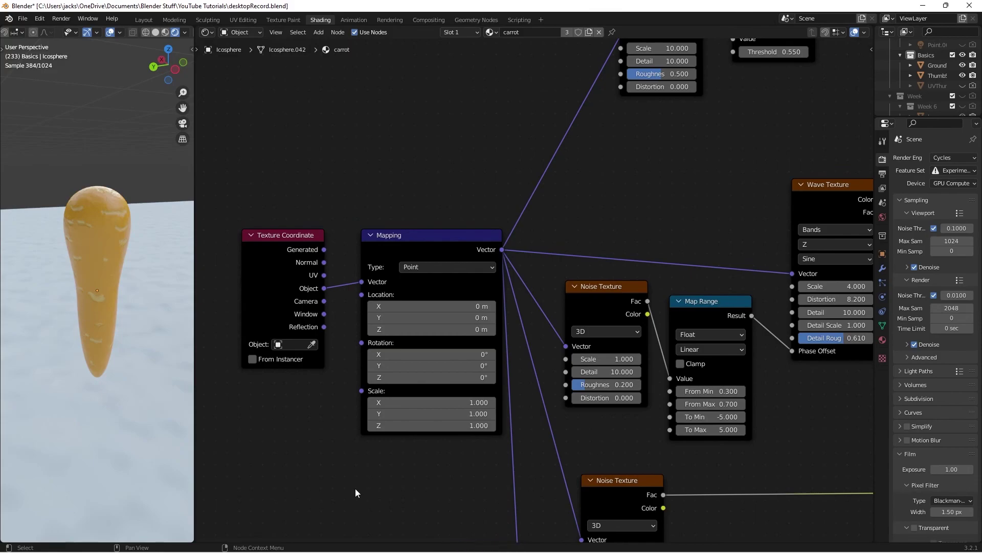